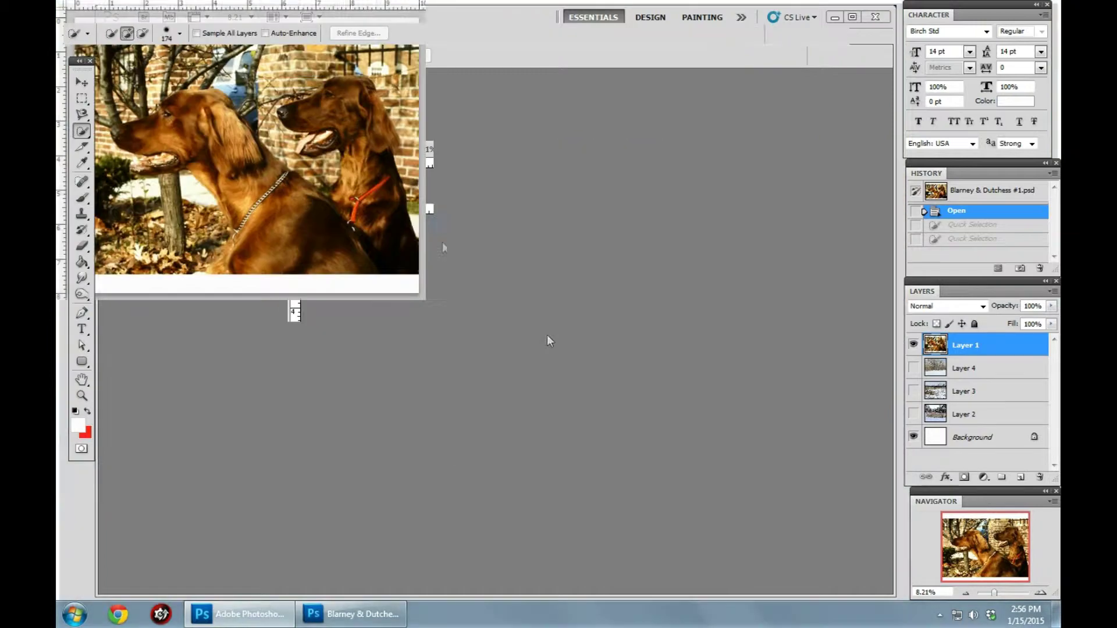
Select both dogs on Layer 1 with the Quick Selection tool, including the front dog's open mouth and lower jaw.
left_click_drag(994, 595, 997, 594)
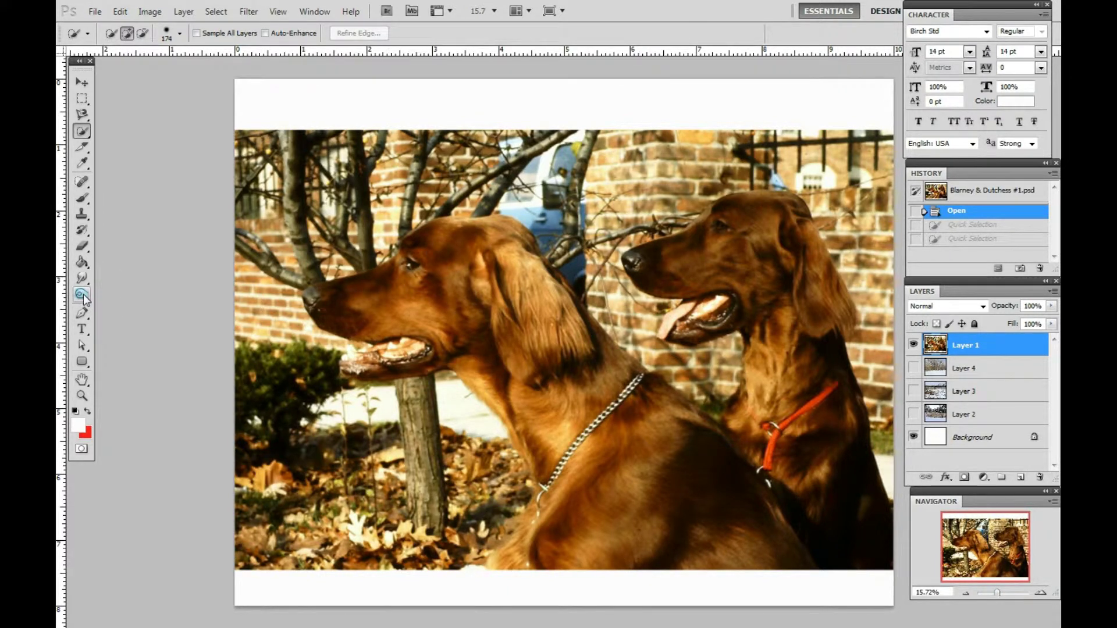
left_click(81, 380)
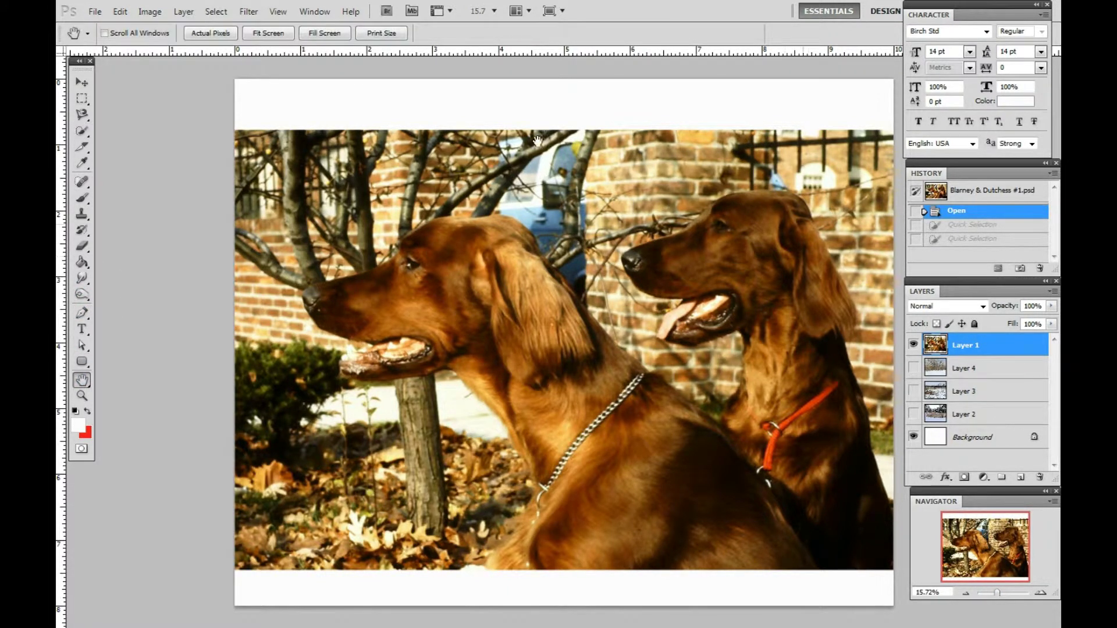
left_click_drag(541, 117, 399, 130)
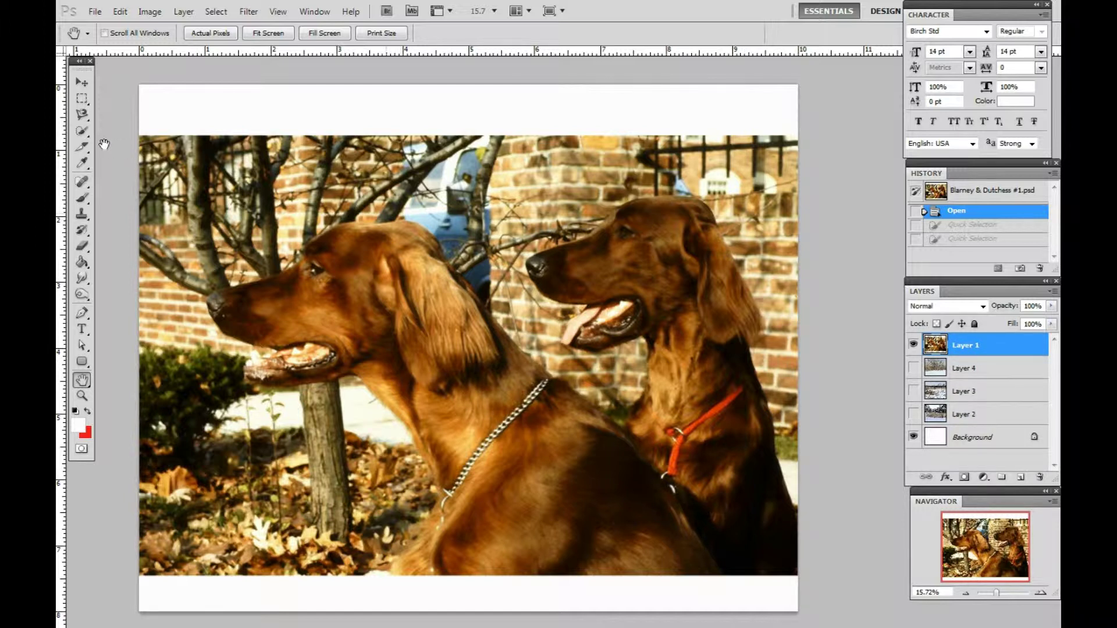
left_click(82, 132)
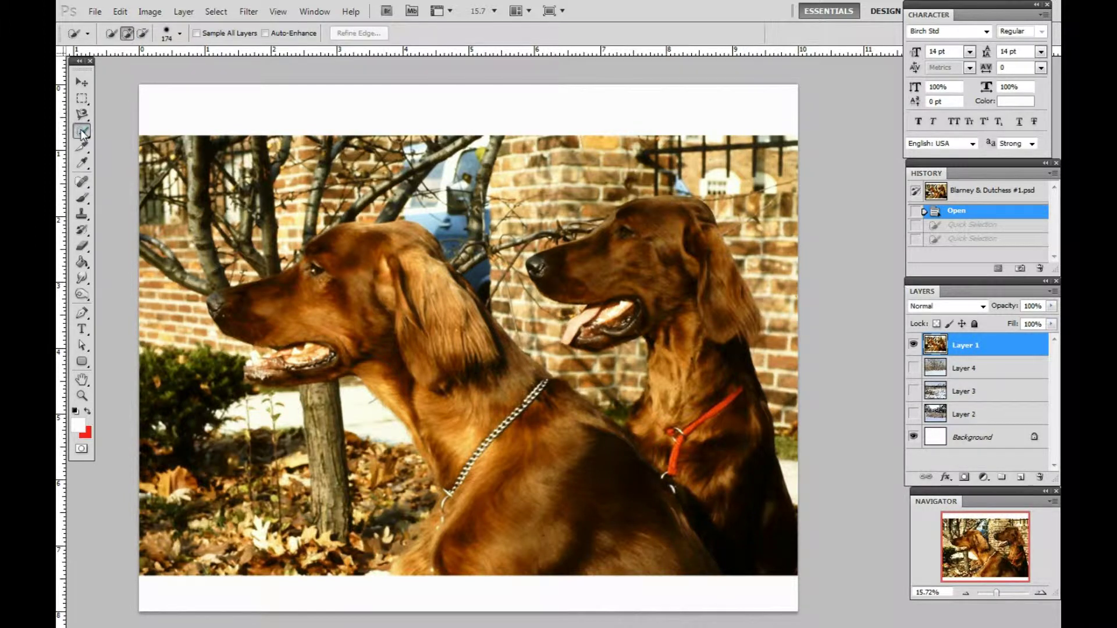
right_click(82, 133)
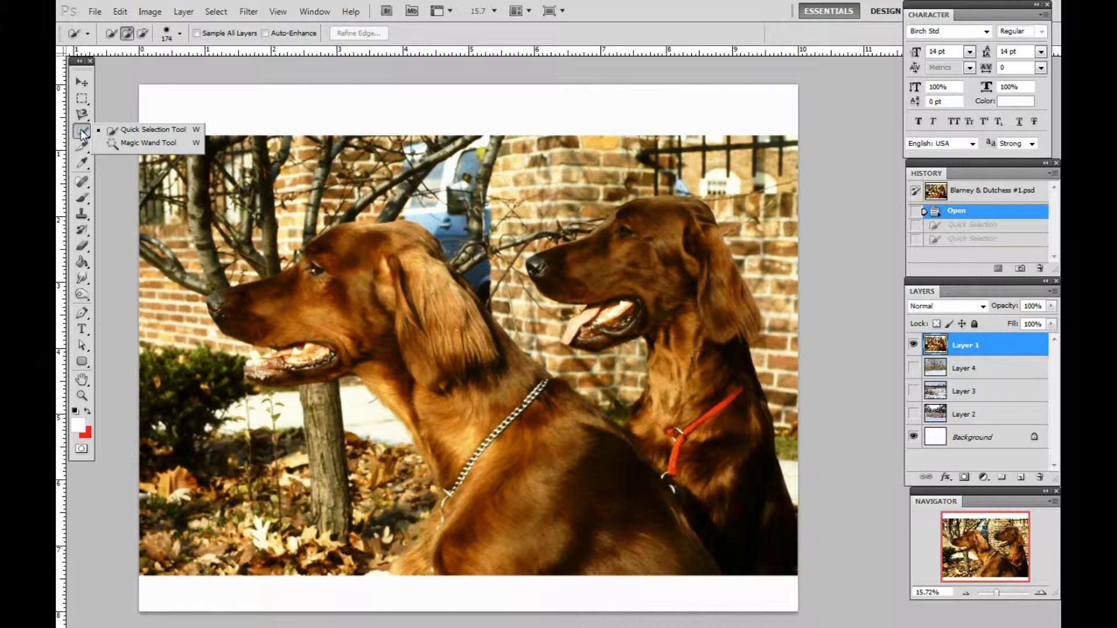
left_click(146, 131)
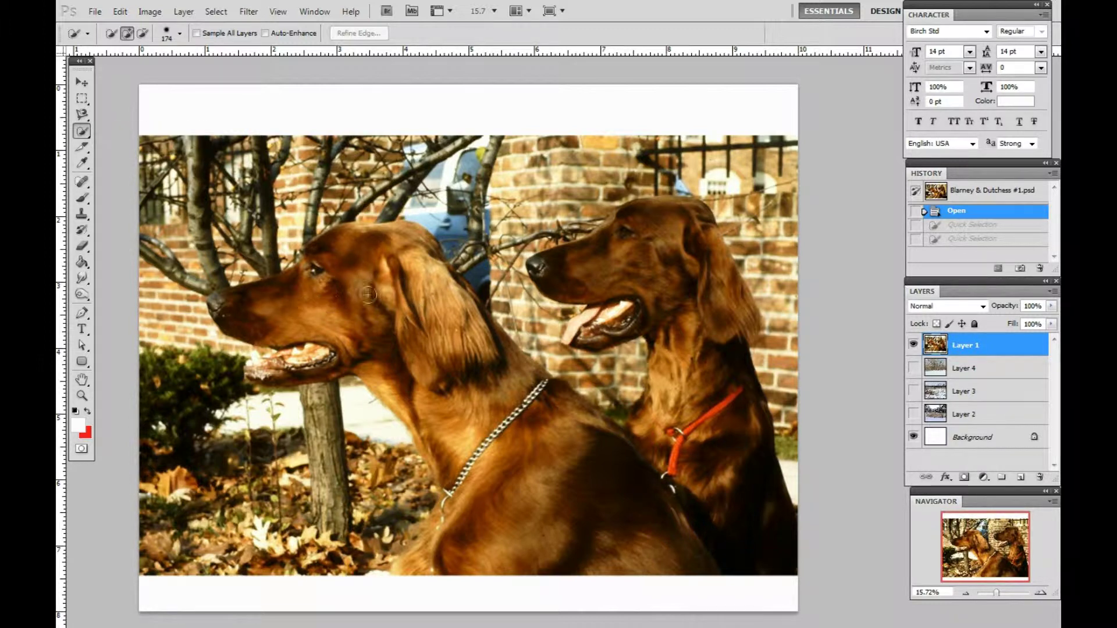
mouse_move(635, 522)
left_mouse_down()
mouse_move(651, 522)
mouse_move(669, 466)
mouse_move(694, 460)
mouse_move(681, 282)
mouse_move(660, 248)
mouse_move(646, 238)
mouse_move(519, 351)
left_mouse_up()
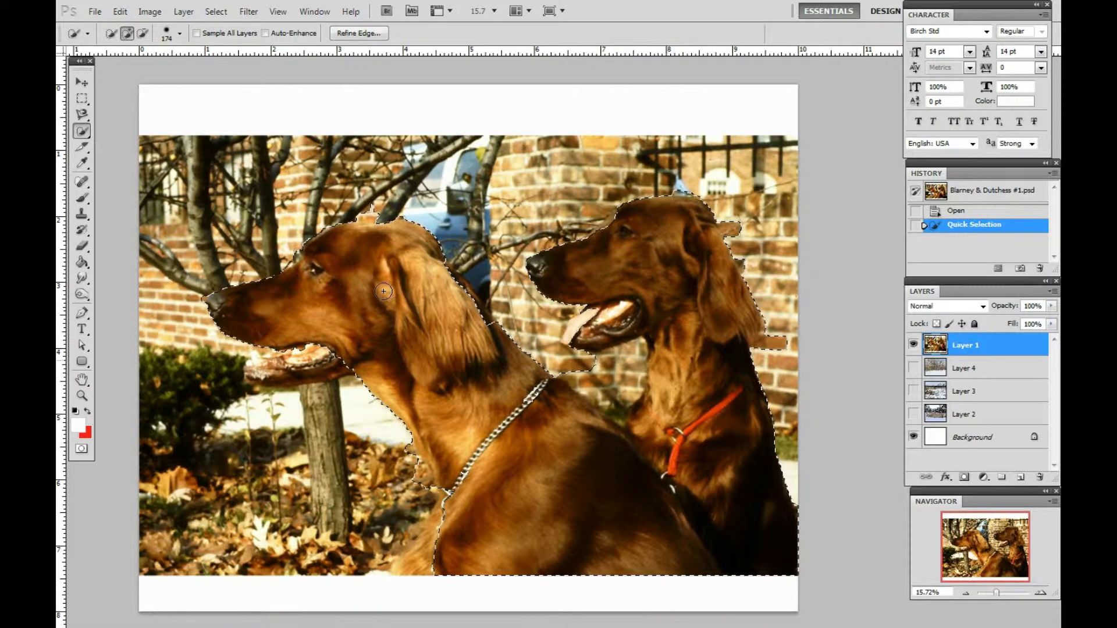
mouse_move(255, 342)
left_mouse_down()
mouse_move(268, 369)
mouse_move(317, 356)
mouse_move(336, 364)
left_mouse_up()
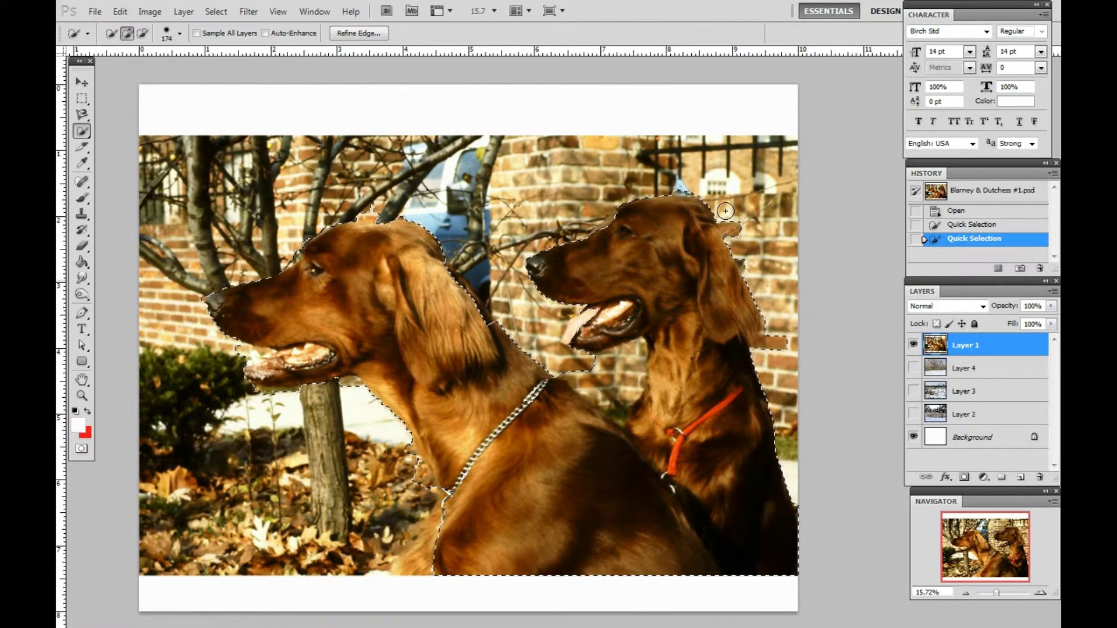
Subtract the stray brick areas behind the rear dog's head and ear from the selection, and revert to the document's opening snapshot.
key("alt")
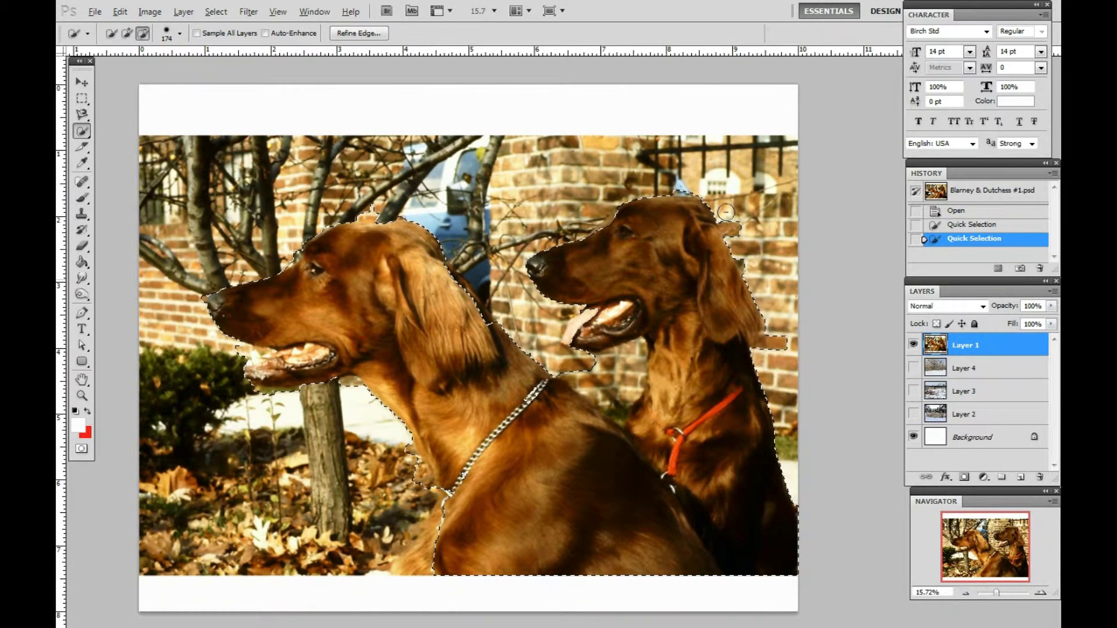
left_click_drag(751, 256, 760, 277)
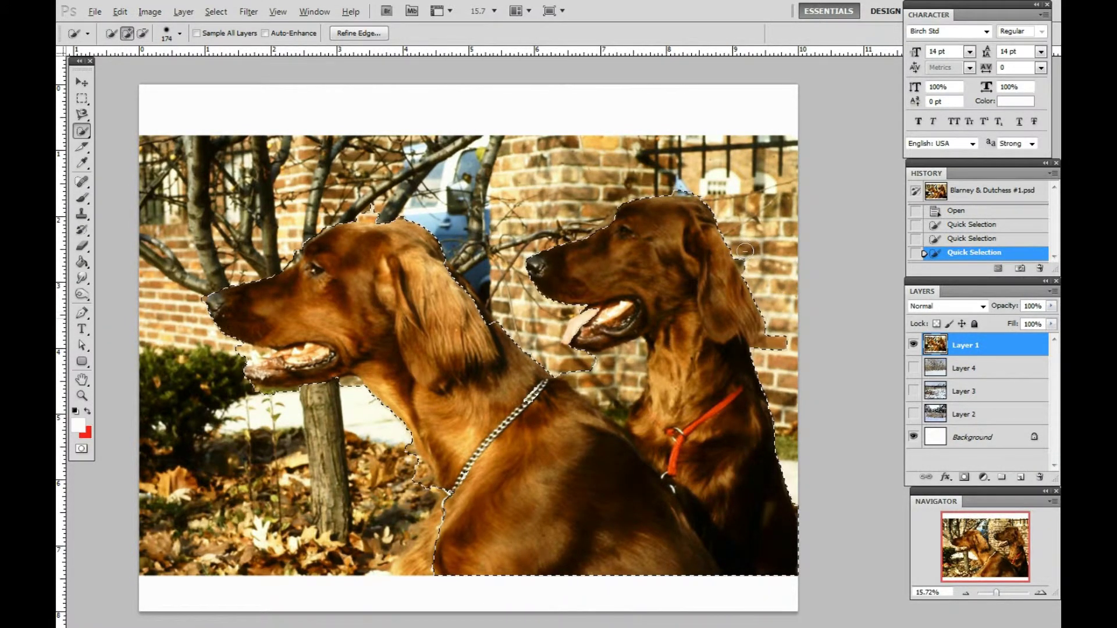
left_click_drag(784, 314, 775, 336)
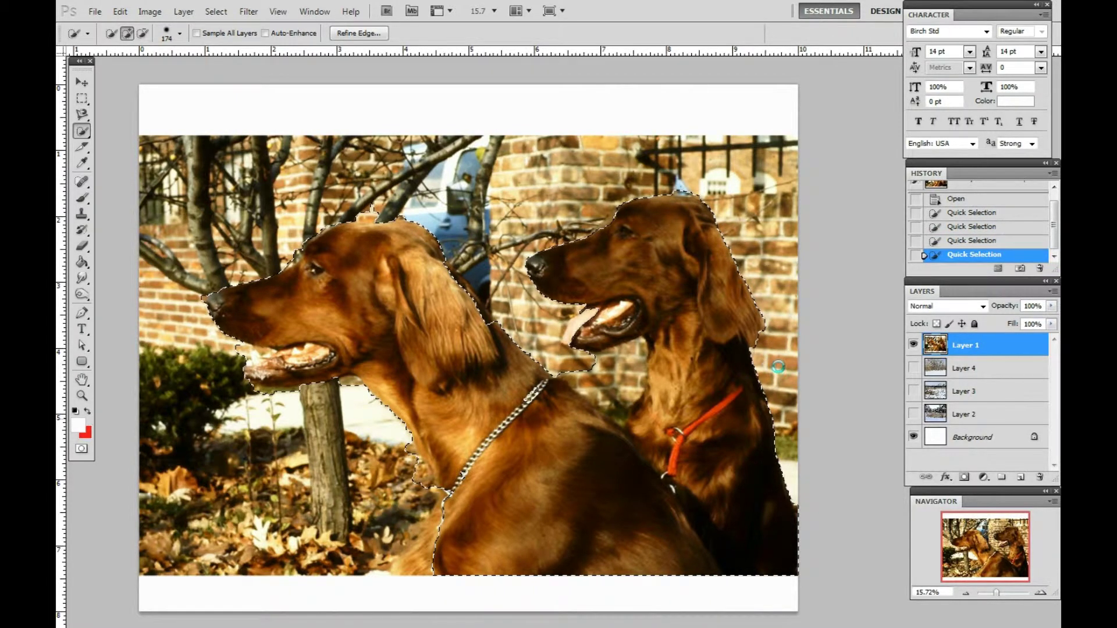
left_click(760, 333)
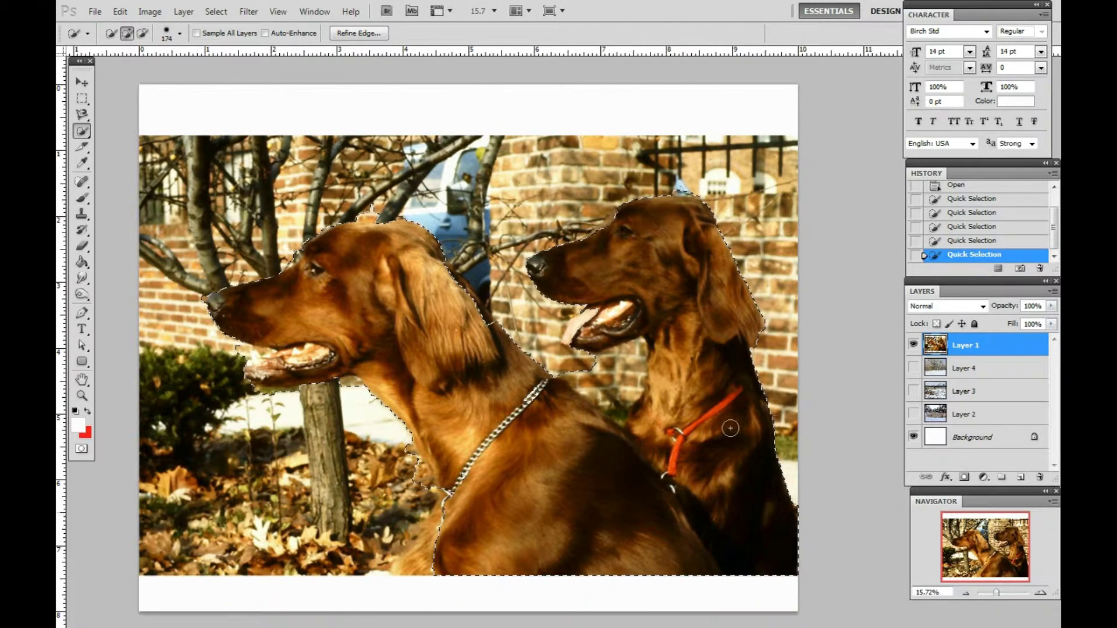
left_click_drag(1054, 221, 1054, 209)
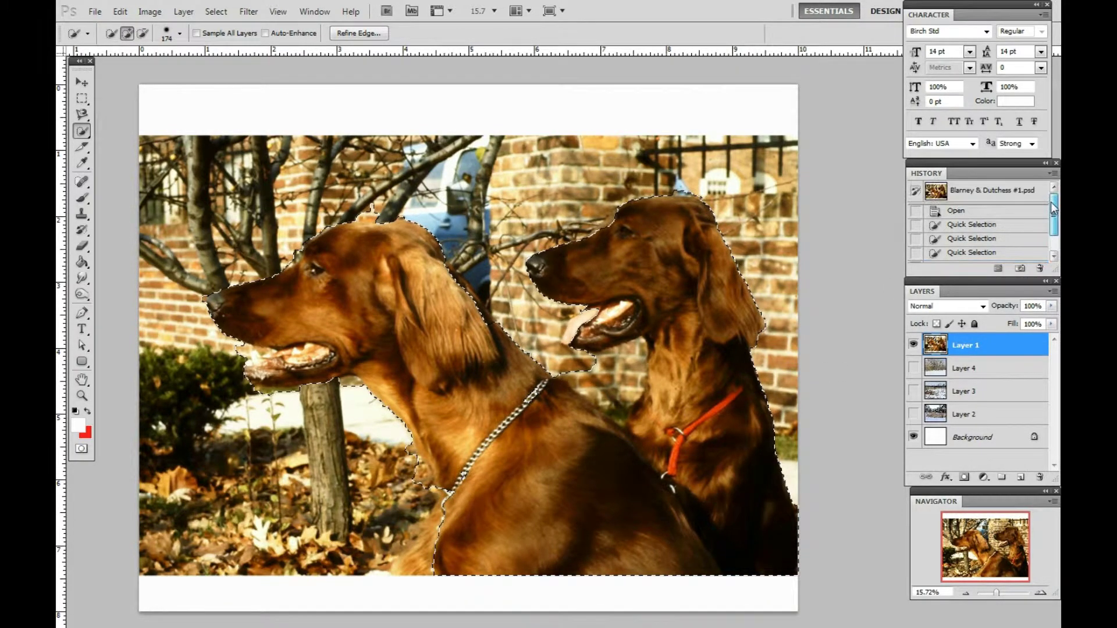
left_click(967, 200)
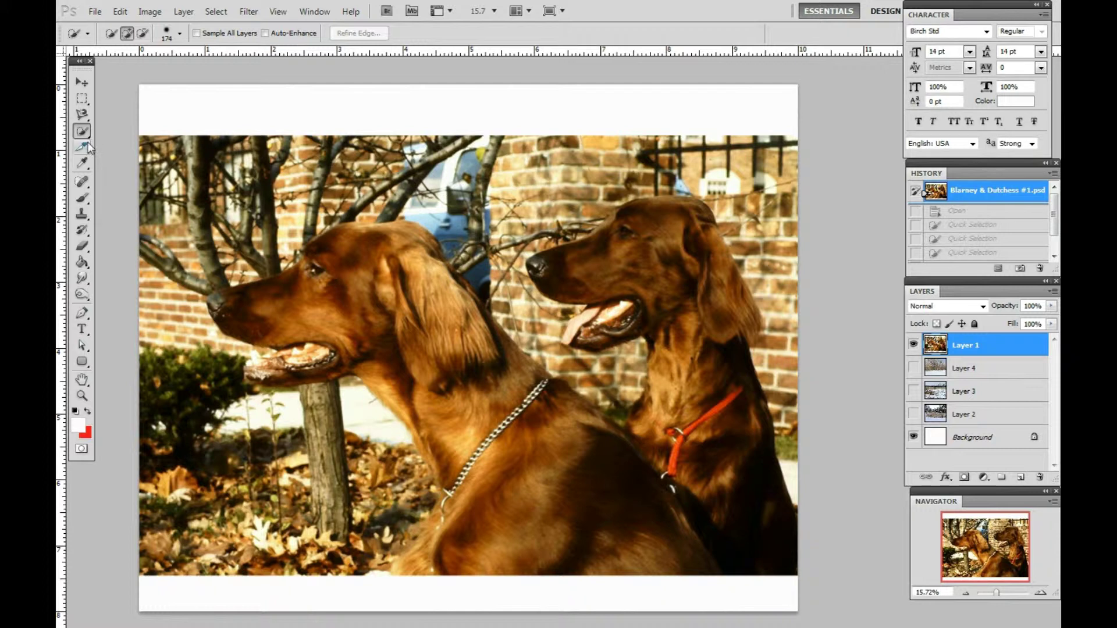
Trace a closed selection around both dogs with the Magnetic Lasso, starting and ending at the front dog's nose.
left_click(84, 116)
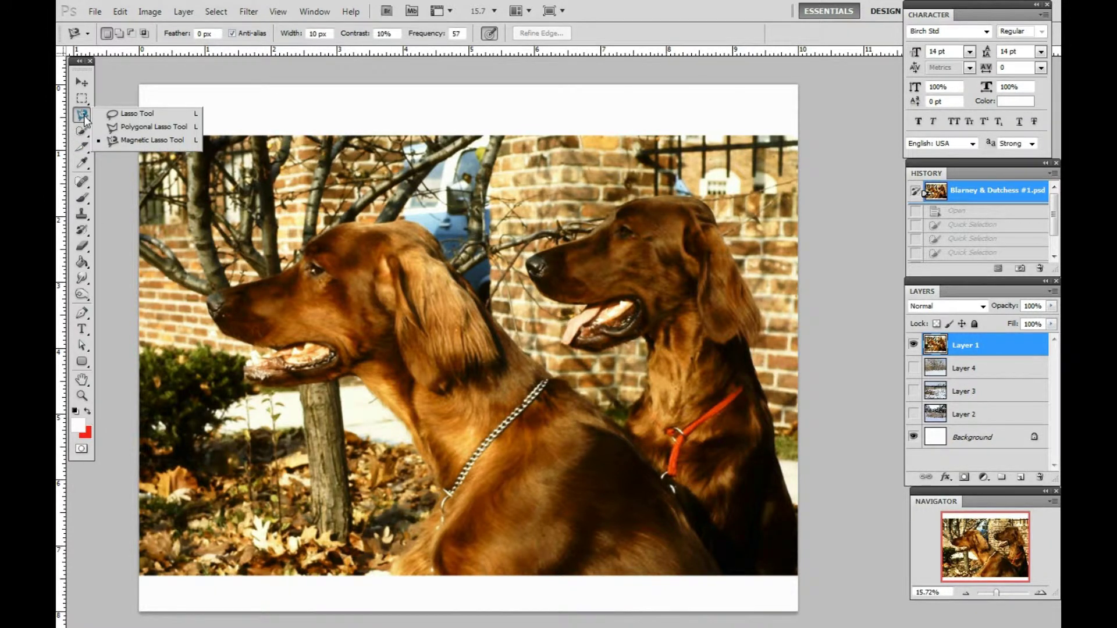
left_click(136, 141)
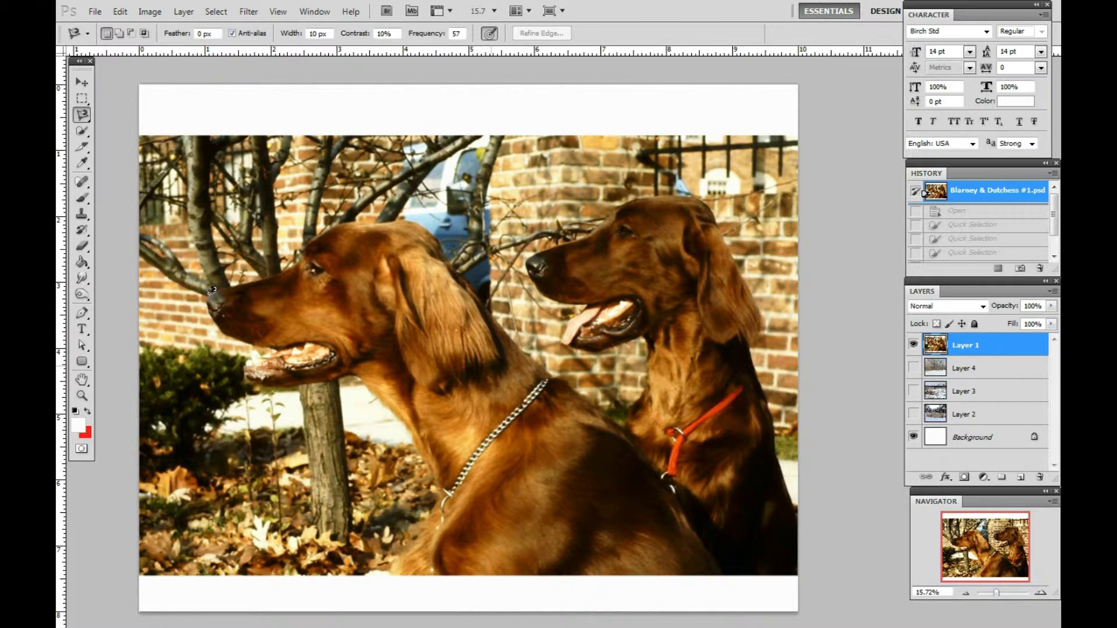
left_click(213, 290)
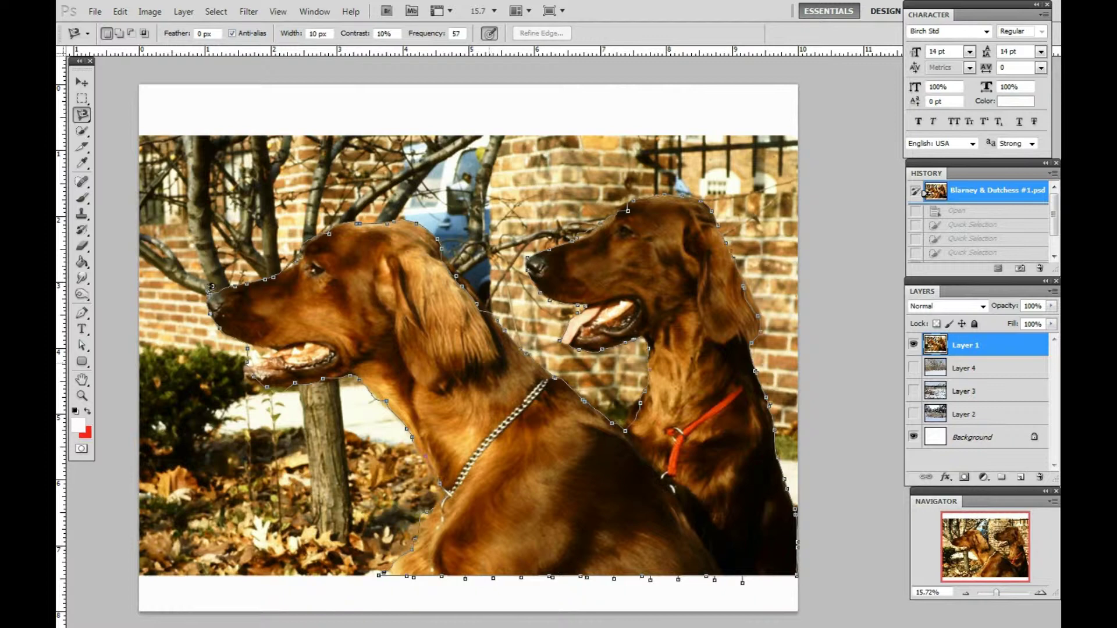
left_click(206, 295)
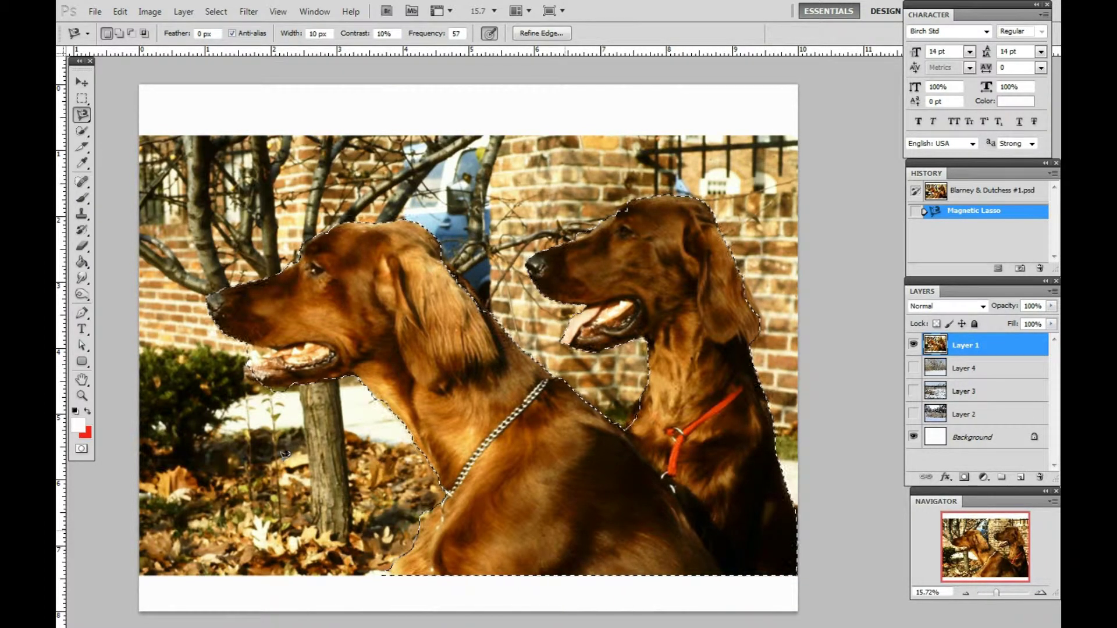
Enter Quick Mask mode and brush black over the unmasked background beneath the front dog's jaw and along its throat.
left_click(82, 451)
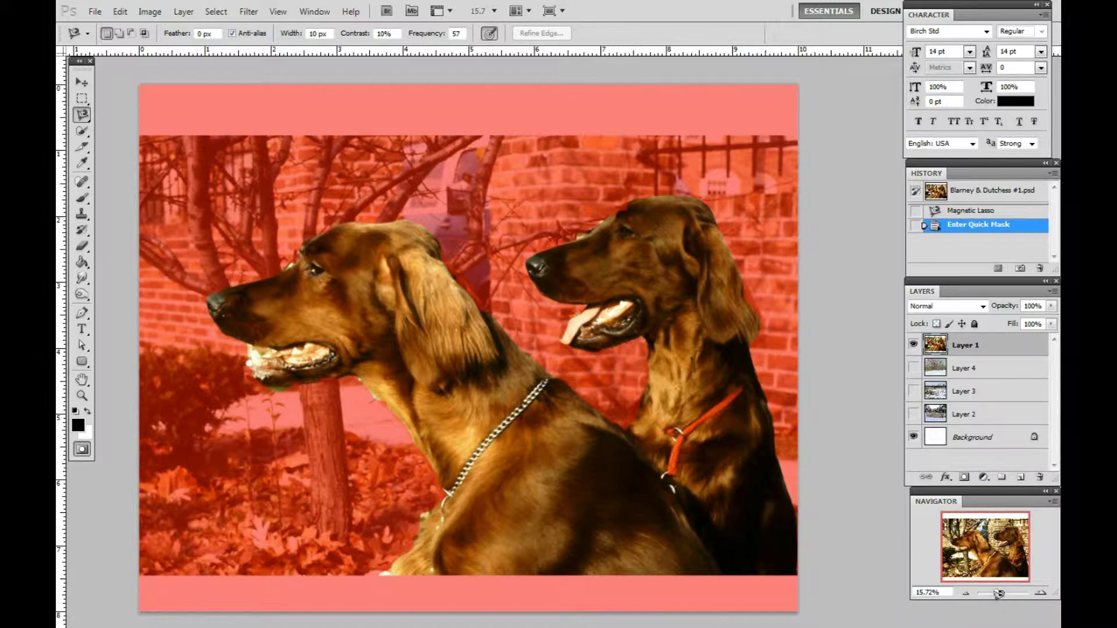
left_click_drag(996, 592, 1002, 594)
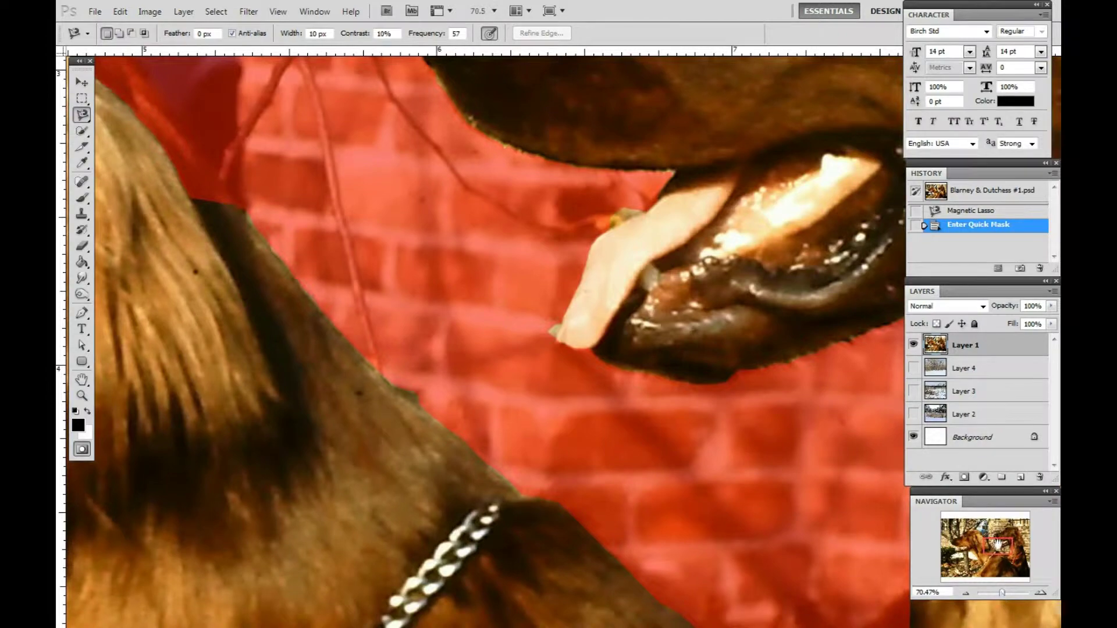
left_click_drag(998, 547, 964, 551)
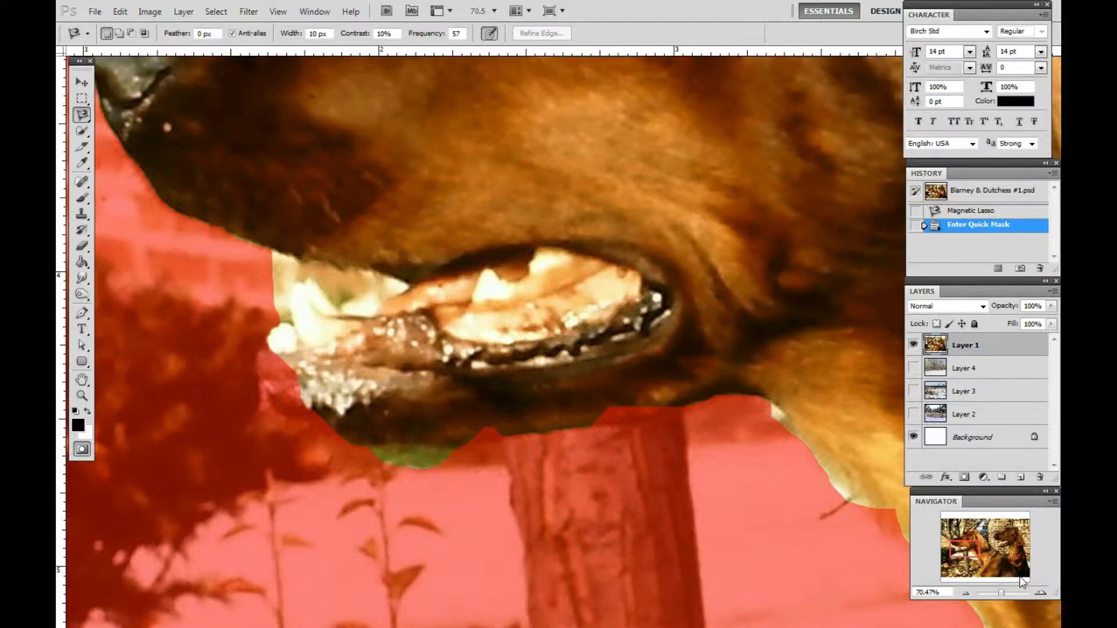
left_click_drag(1001, 592, 999, 591)
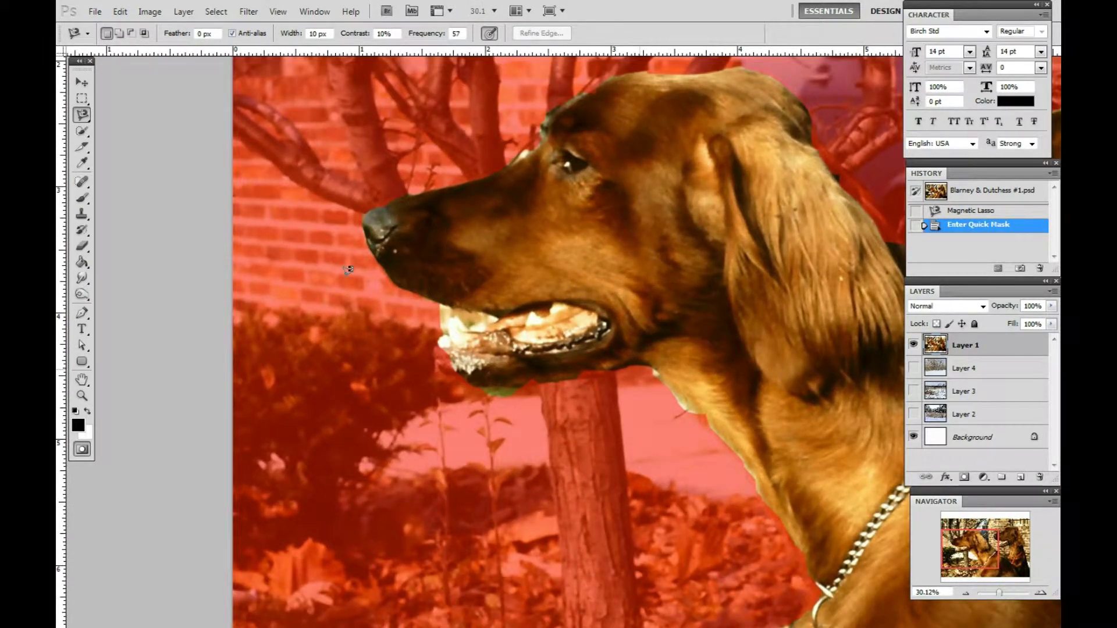
left_click(82, 199)
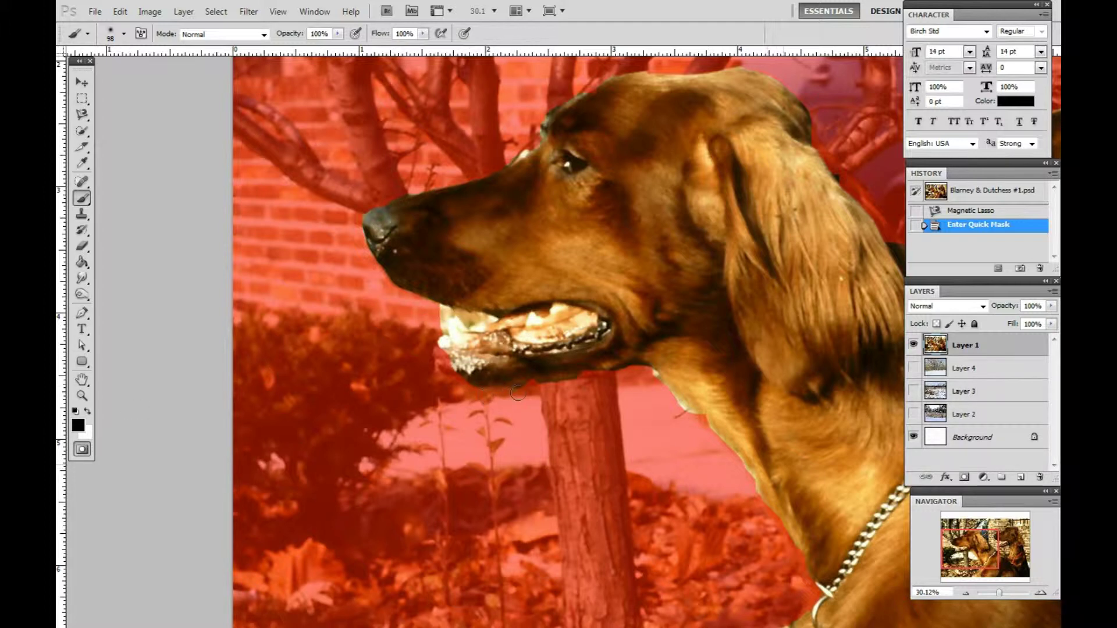
left_click_drag(518, 393, 507, 394)
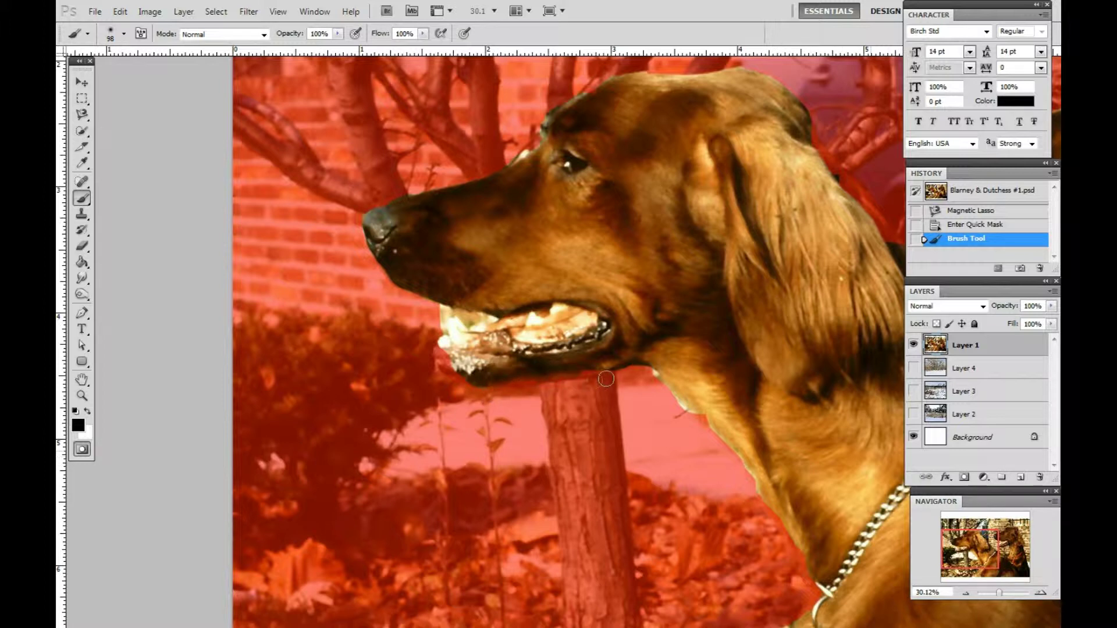
left_click_drag(676, 390, 689, 410)
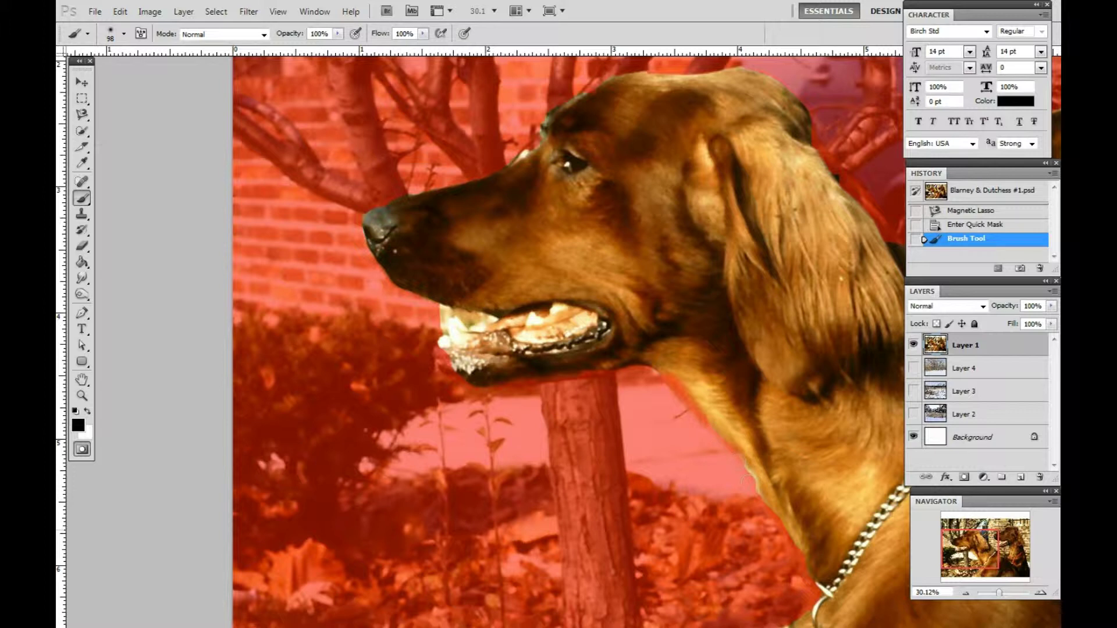
left_click_drag(757, 499, 754, 511)
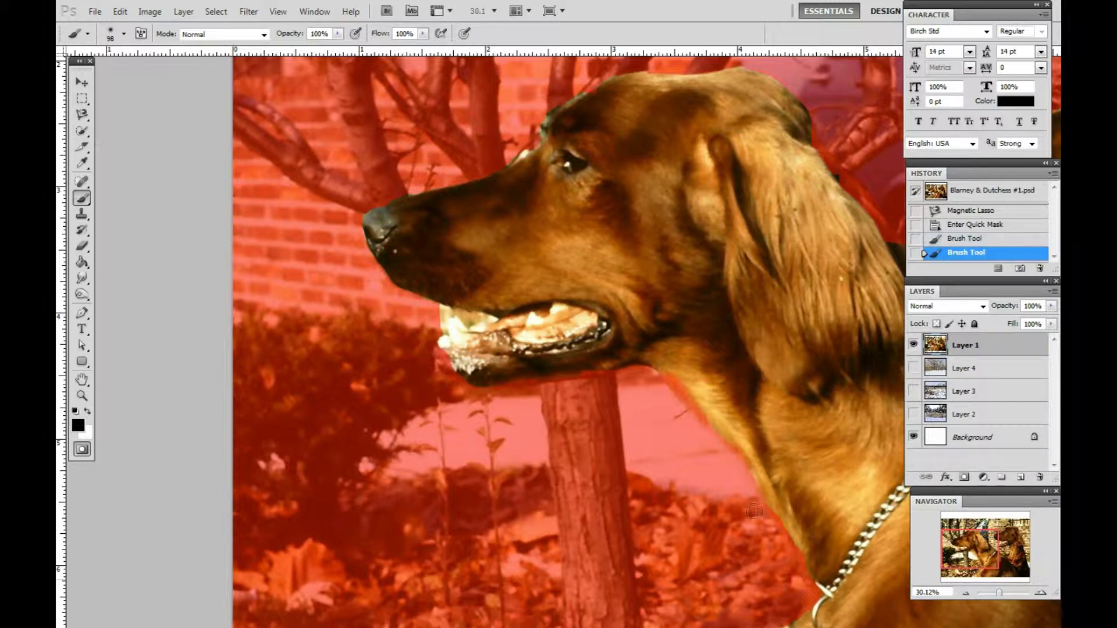
Mask the background gap in the front dog's open mouth and refine the mask edge along its lower jaw with the black brush.
left_click(124, 36)
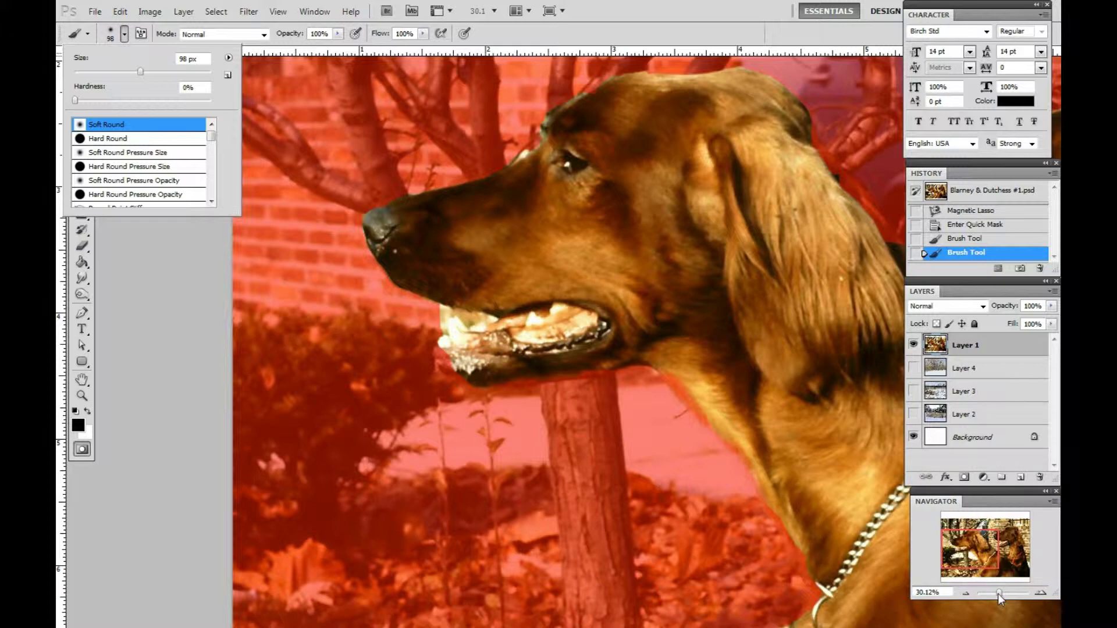
left_click_drag(1000, 592, 1001, 592)
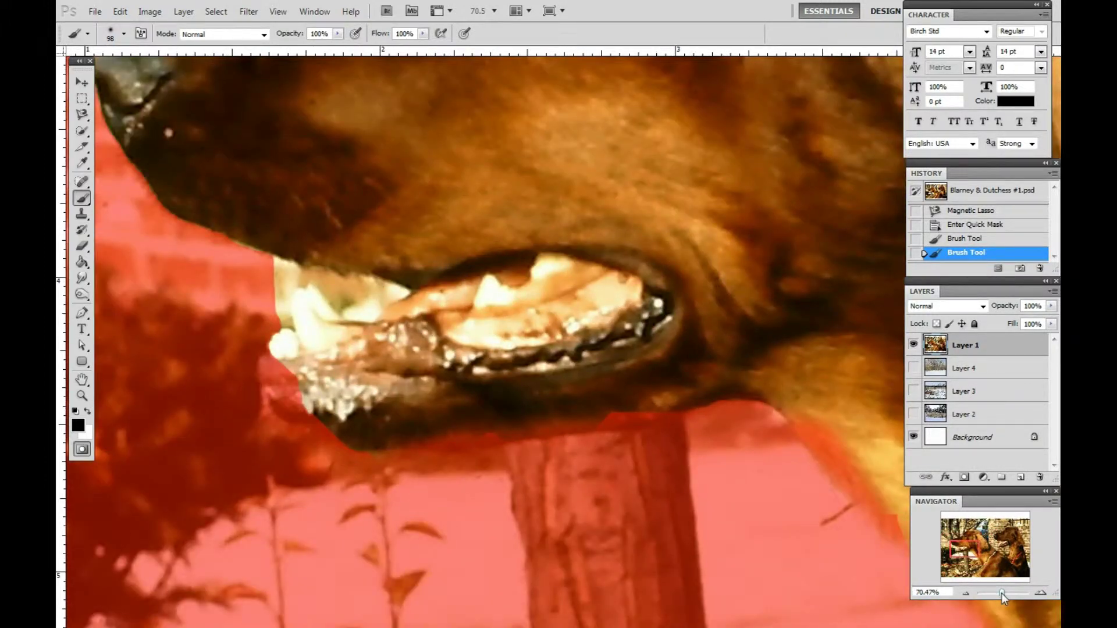
mouse_move(285, 278)
left_mouse_down()
mouse_move(390, 296)
mouse_move(358, 306)
mouse_move(295, 281)
mouse_move(260, 339)
mouse_move(283, 389)
left_mouse_up()
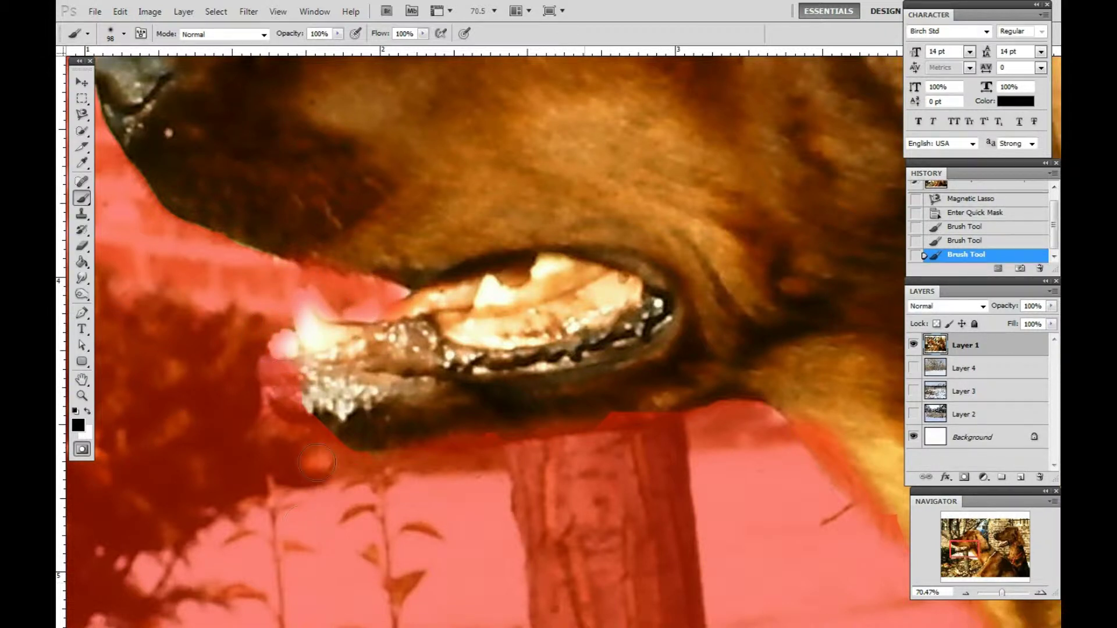
mouse_move(317, 462)
left_mouse_down()
mouse_move(320, 392)
mouse_move(302, 420)
mouse_move(309, 438)
mouse_move(364, 468)
mouse_move(515, 462)
mouse_move(533, 456)
mouse_move(478, 456)
mouse_move(721, 415)
mouse_move(772, 423)
mouse_move(793, 450)
left_mouse_up()
left_click_drag(876, 552, 876, 554)
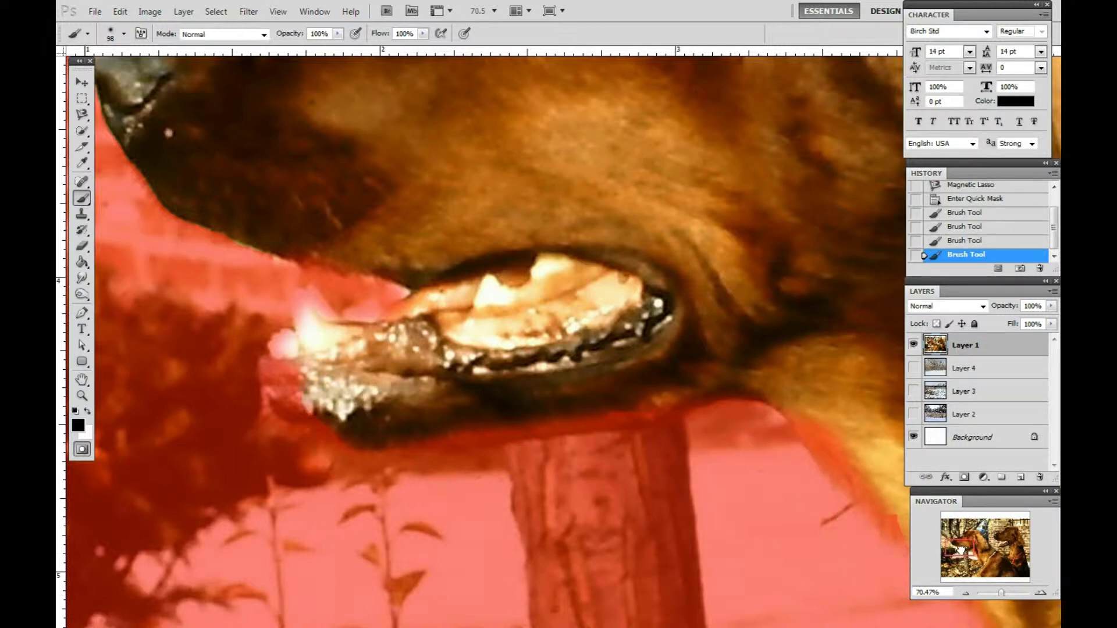
Brush the mask along the top edge of the front dog's muzzle up to the brow.
left_click_drag(966, 551, 958, 545)
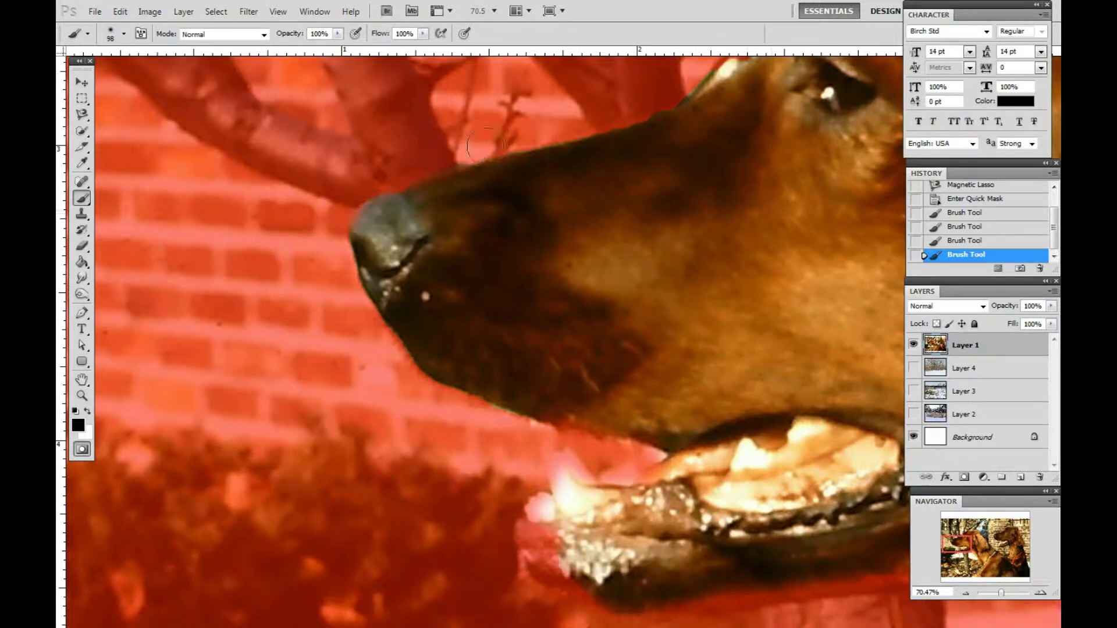
left_click_drag(549, 137, 604, 118)
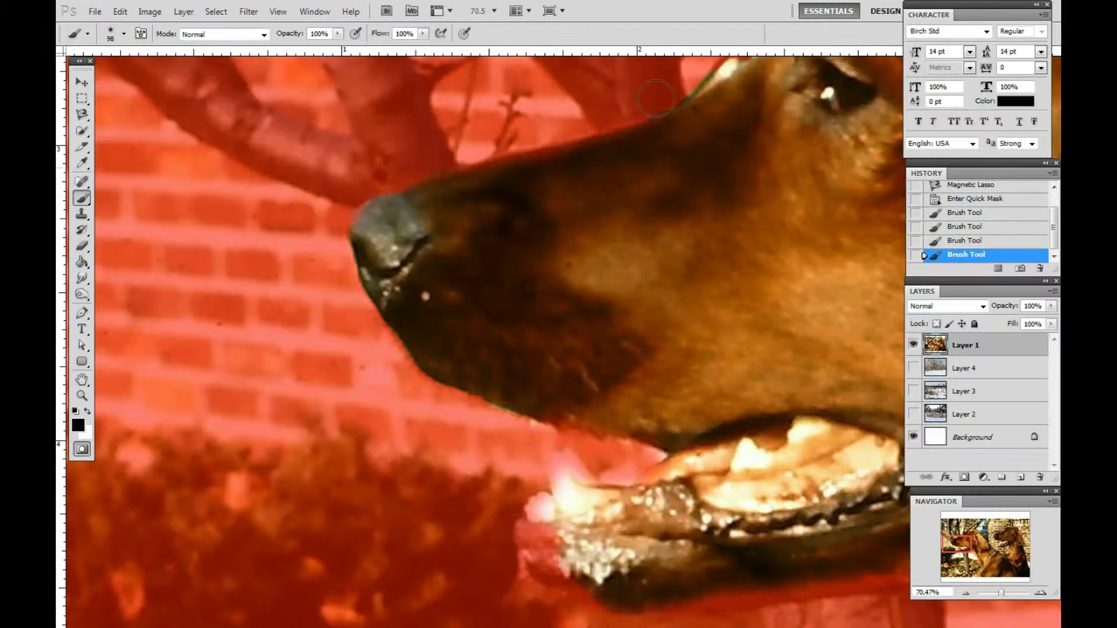
left_click_drag(698, 74, 720, 61)
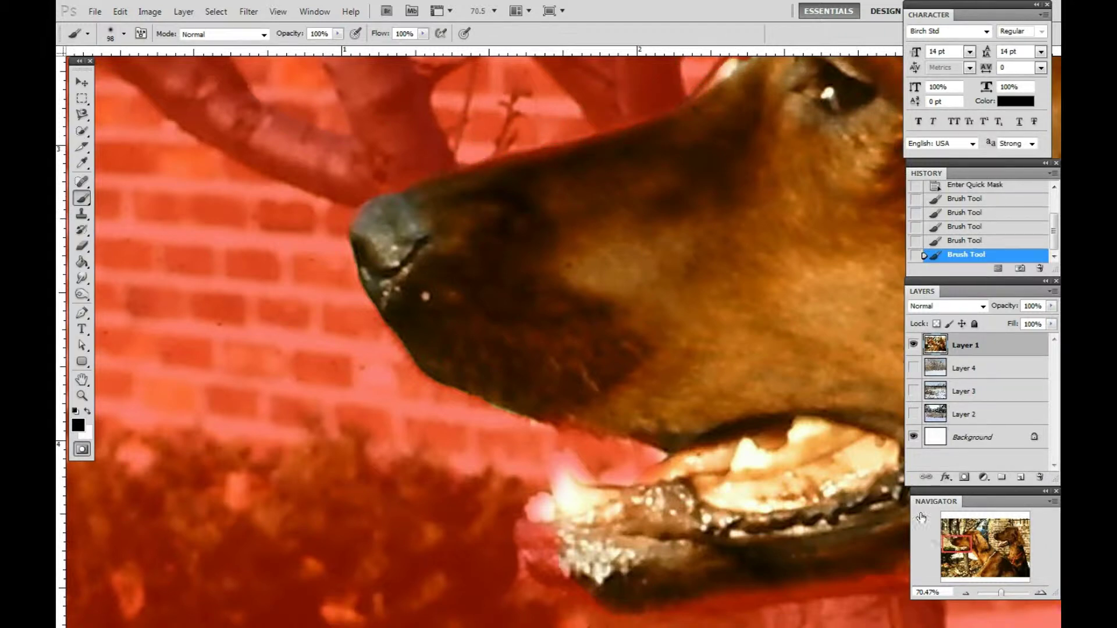
Brush the mask along the front dog's forehead, the crown of its head and the back edge of its ear.
left_click_drag(959, 544, 974, 534)
mouse_move(236, 423)
left_mouse_down()
mouse_move(287, 388)
mouse_move(312, 327)
left_mouse_up()
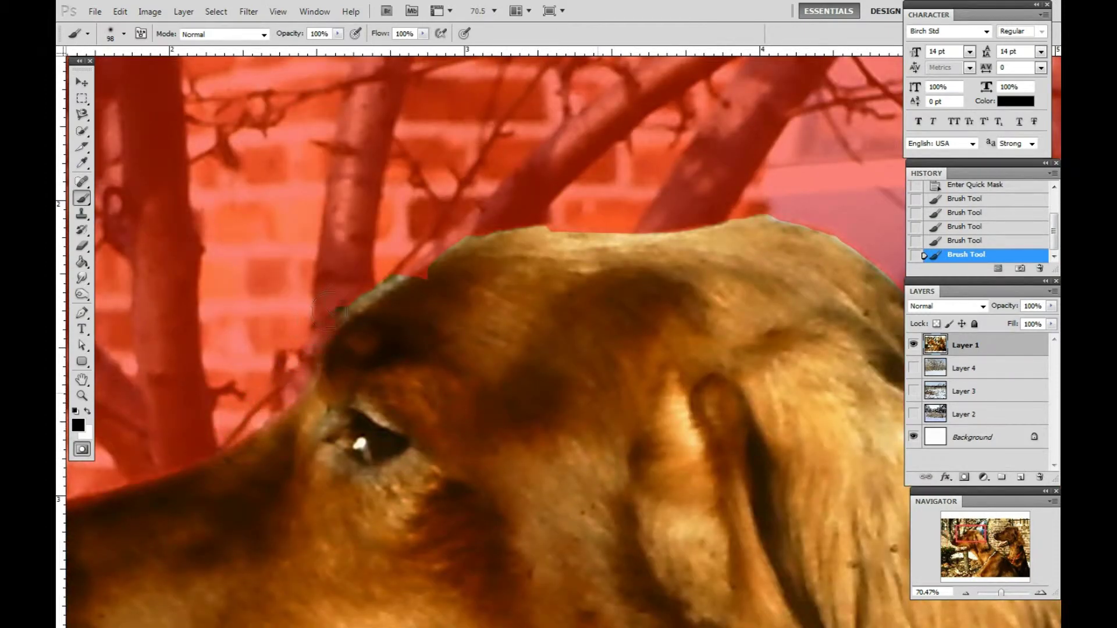
left_click_drag(389, 276, 423, 259)
mouse_move(492, 230)
left_mouse_down()
mouse_move(764, 205)
mouse_move(852, 237)
mouse_move(908, 280)
left_mouse_up()
left_click_drag(979, 538, 992, 547)
mouse_move(628, 95)
left_mouse_down()
mouse_move(566, 60)
mouse_move(590, 111)
mouse_move(598, 187)
mouse_move(760, 370)
mouse_move(758, 392)
mouse_move(823, 448)
mouse_move(801, 431)
mouse_move(854, 440)
mouse_move(823, 437)
mouse_move(792, 405)
mouse_move(781, 415)
mouse_move(831, 498)
mouse_move(857, 580)
mouse_move(886, 505)
mouse_move(900, 528)
mouse_move(883, 563)
left_mouse_up()
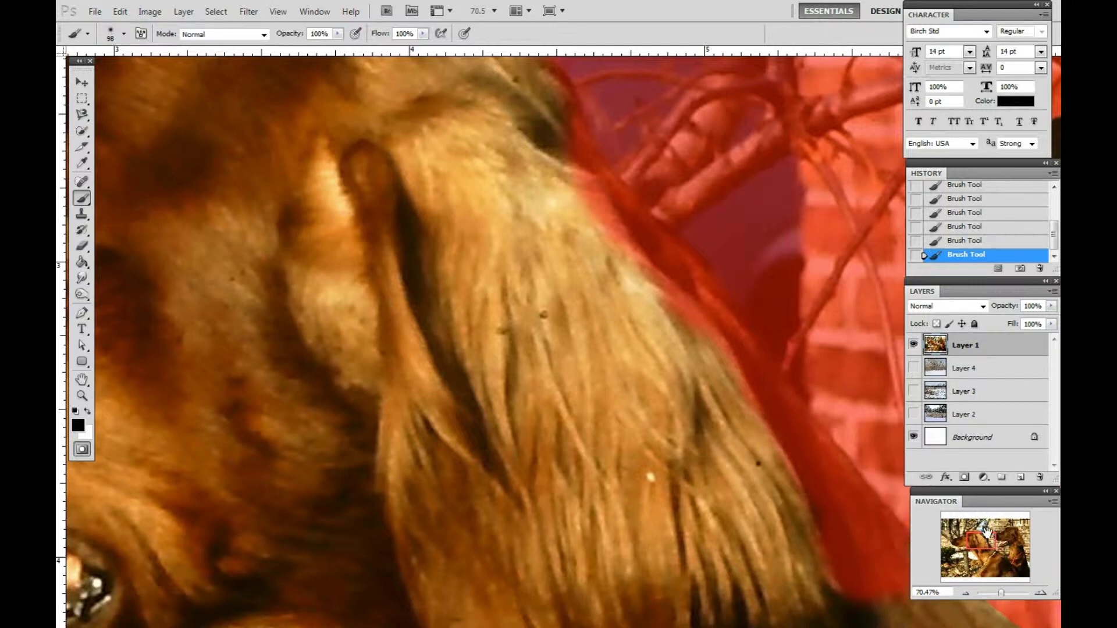
Brush white over the masked fur along the lower back edge of the front dog's ear to restore it to the selection.
left_click_drag(986, 542, 993, 552)
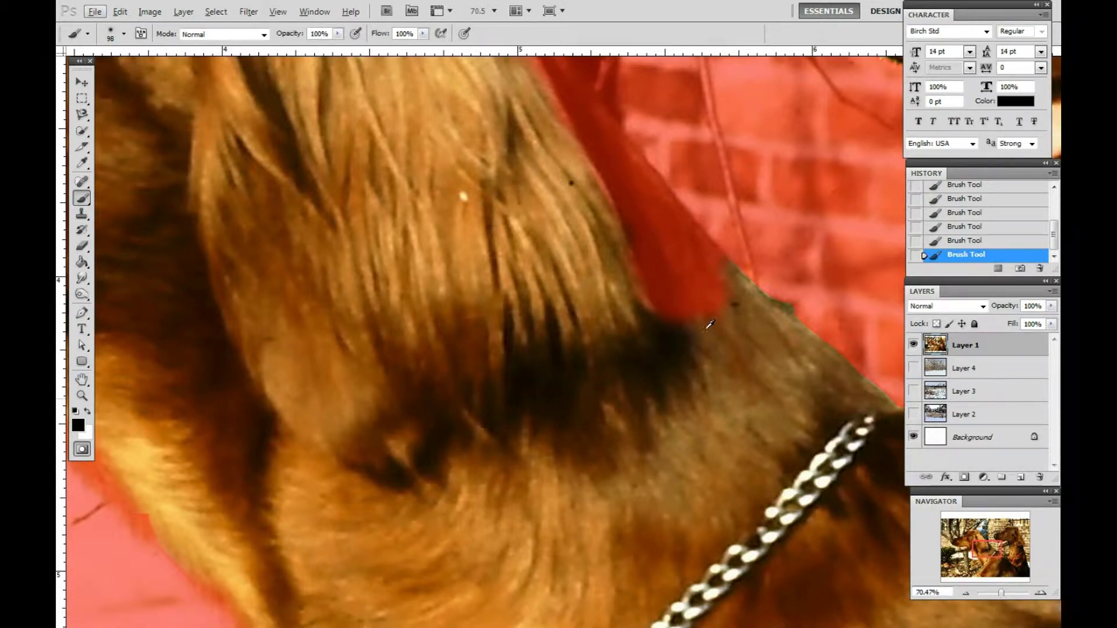
left_click(88, 412)
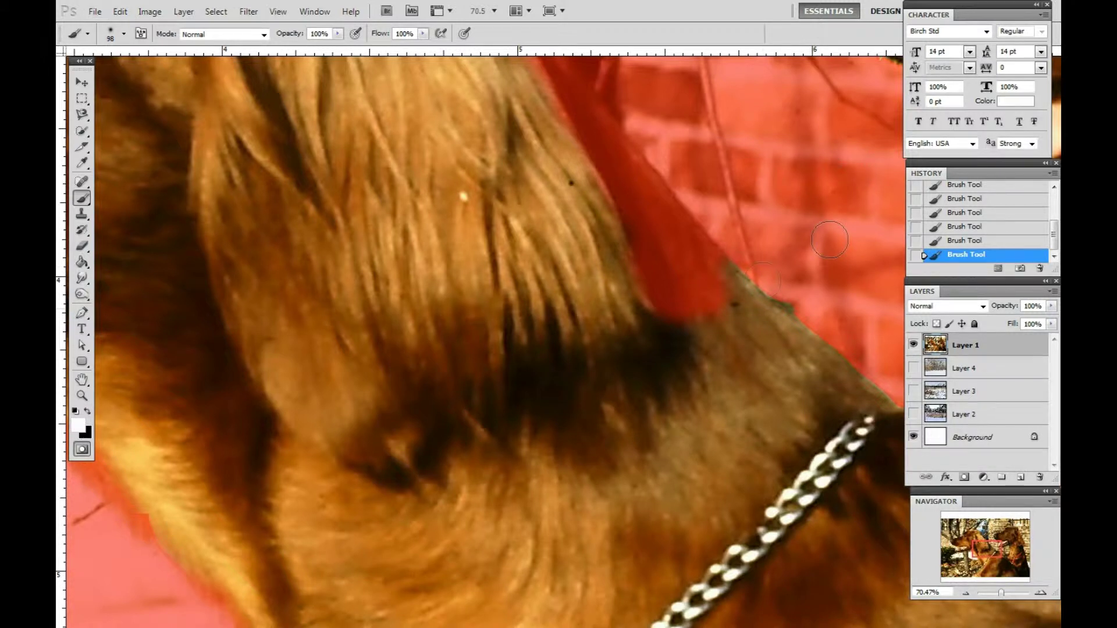
mouse_move(693, 271)
left_mouse_down()
mouse_move(672, 255)
mouse_move(708, 265)
mouse_move(704, 308)
mouse_move(638, 289)
mouse_move(630, 212)
mouse_move(691, 256)
mouse_move(628, 199)
mouse_move(639, 192)
mouse_move(524, 47)
left_mouse_up()
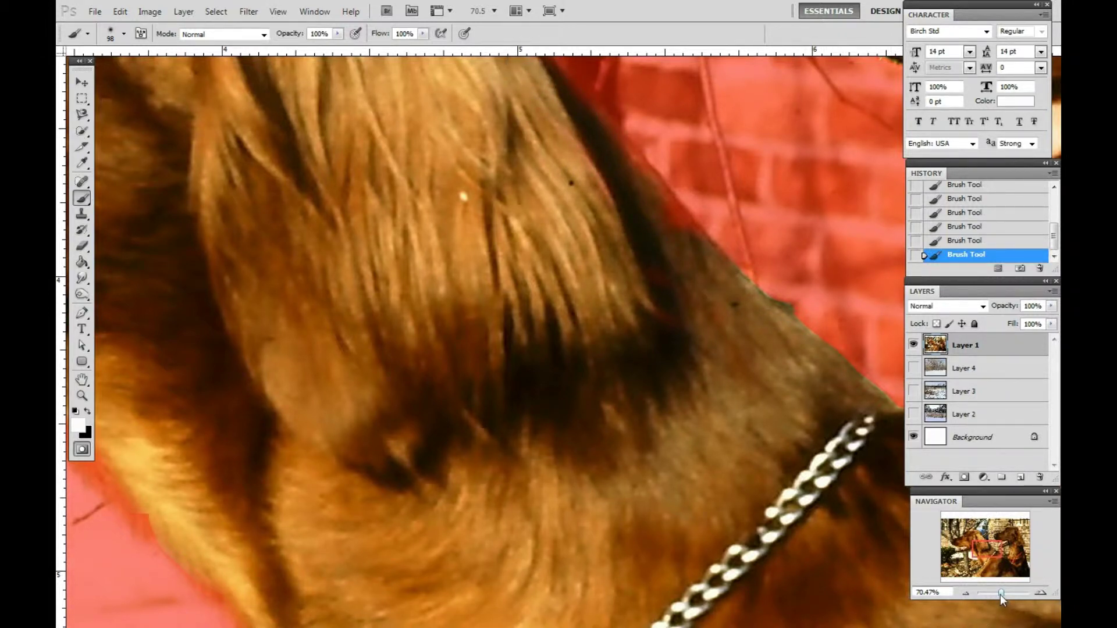
Mask the leftover background along the back of the front dog's neck and its shoulder line with the black brush.
left_click_drag(1001, 595, 999, 594)
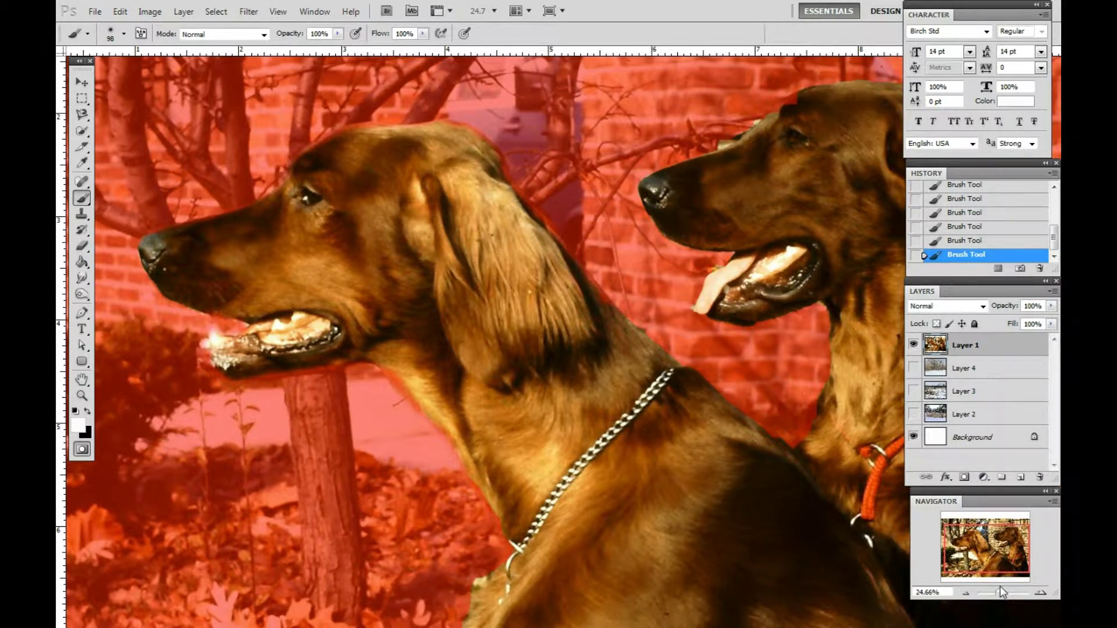
left_click_drag(1001, 593, 1003, 593)
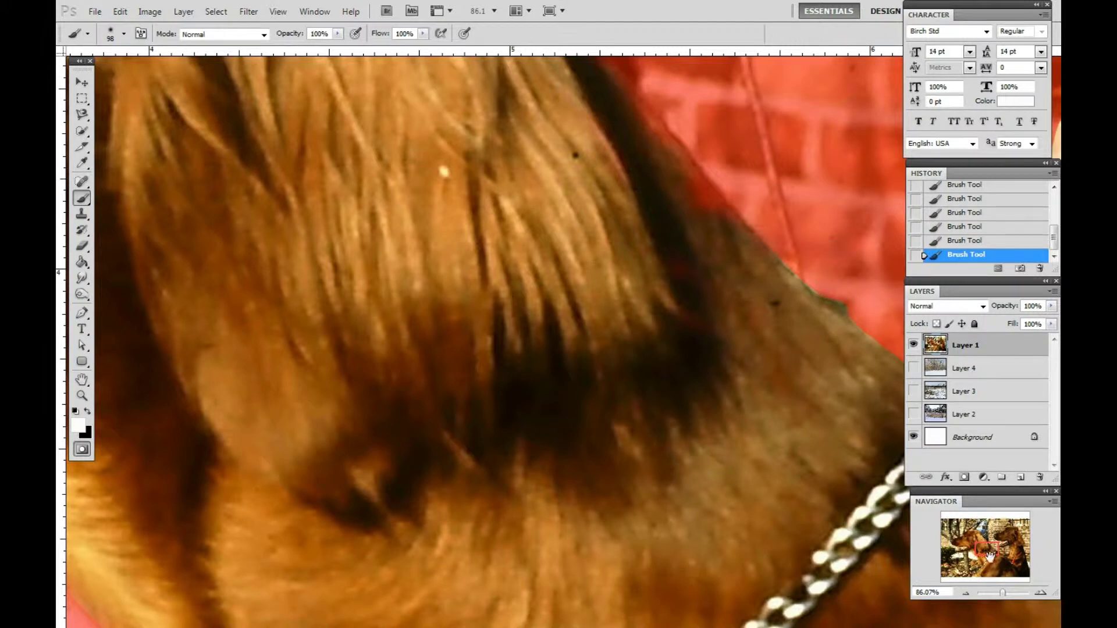
left_click_drag(986, 550, 992, 550)
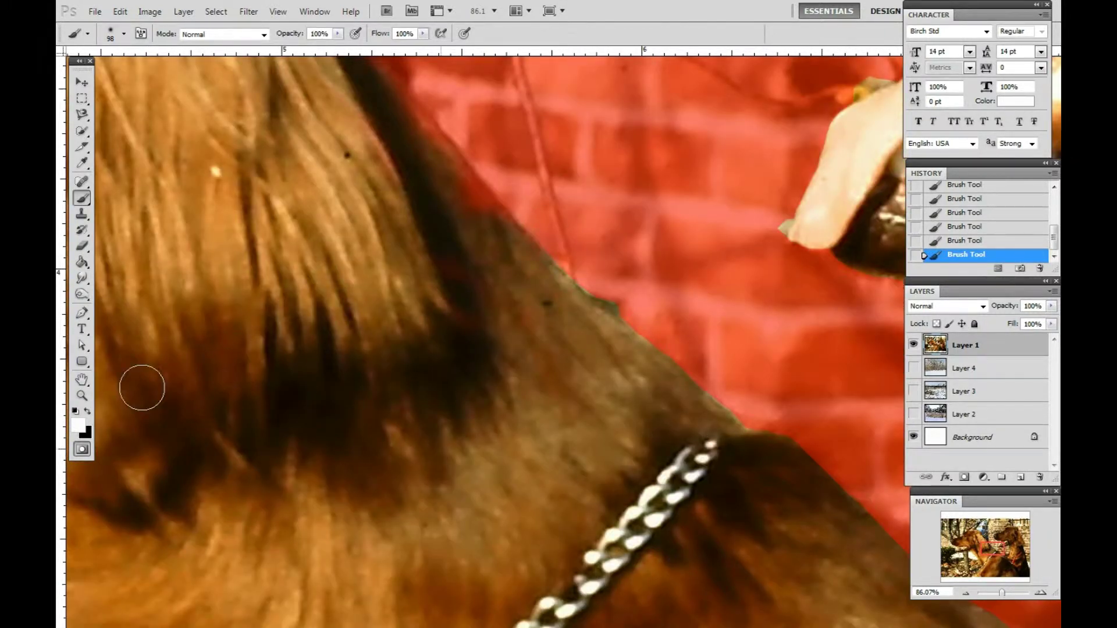
left_click(86, 413)
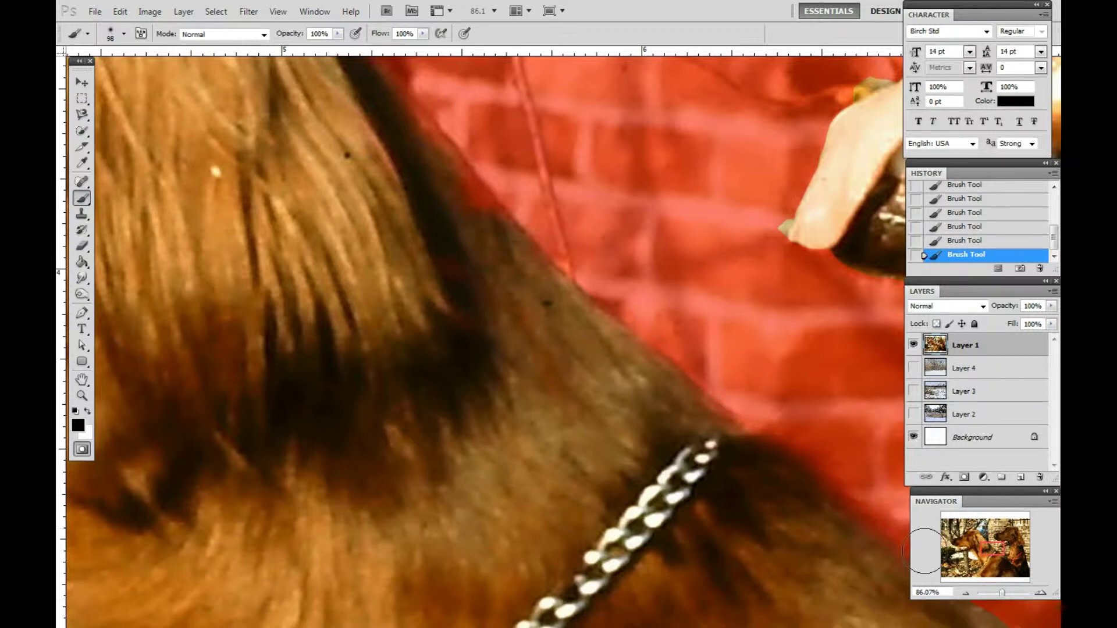
left_click_drag(989, 550, 1000, 561)
mouse_move(641, 124)
left_mouse_down()
mouse_move(845, 274)
mouse_move(876, 239)
mouse_move(848, 281)
left_mouse_up()
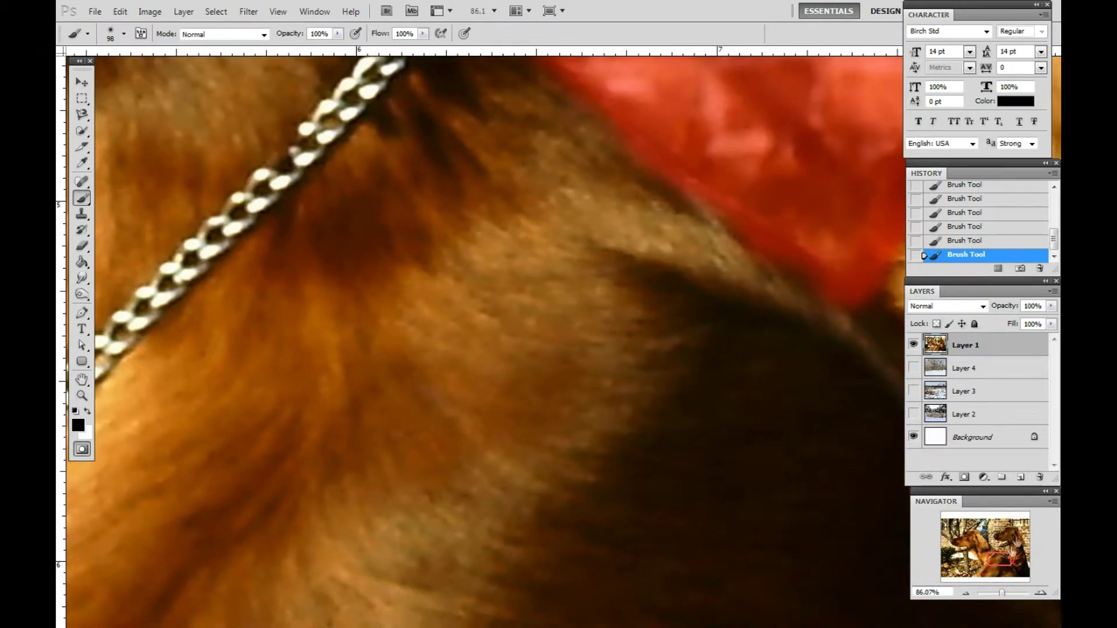
Brush the mask along the rear dog's throat, lower jaw and tongue and the underside of its muzzle.
left_click_drag(1003, 563, 1005, 554)
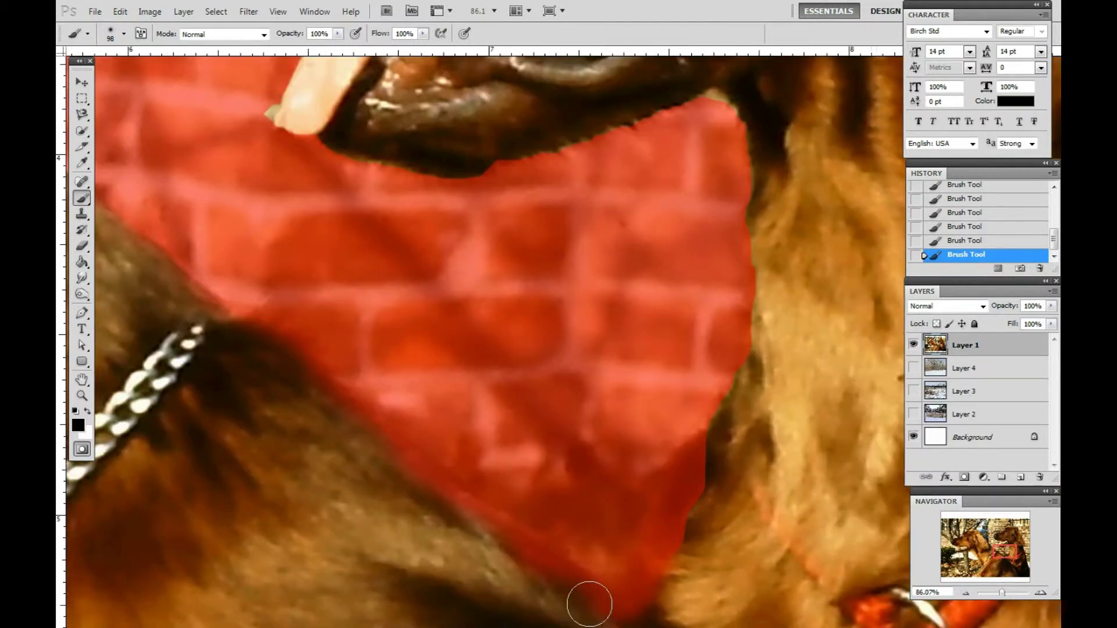
mouse_move(667, 562)
left_mouse_down()
mouse_move(687, 528)
mouse_move(710, 399)
mouse_move(742, 348)
mouse_move(742, 212)
mouse_move(719, 109)
mouse_move(453, 189)
mouse_move(305, 163)
left_mouse_up()
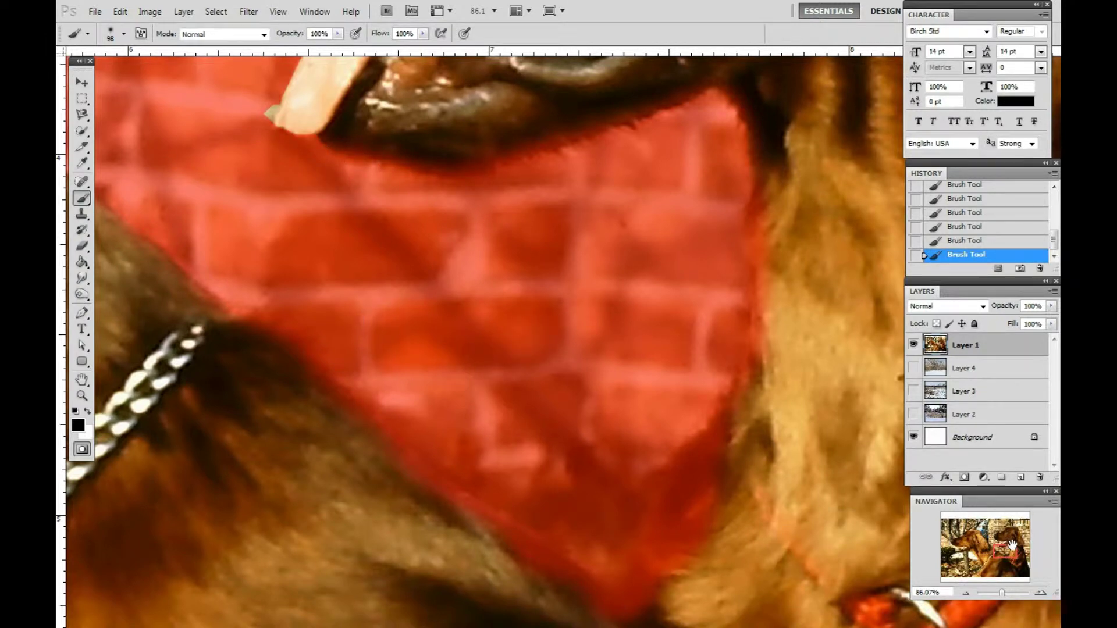
left_click_drag(1006, 550, 1000, 540)
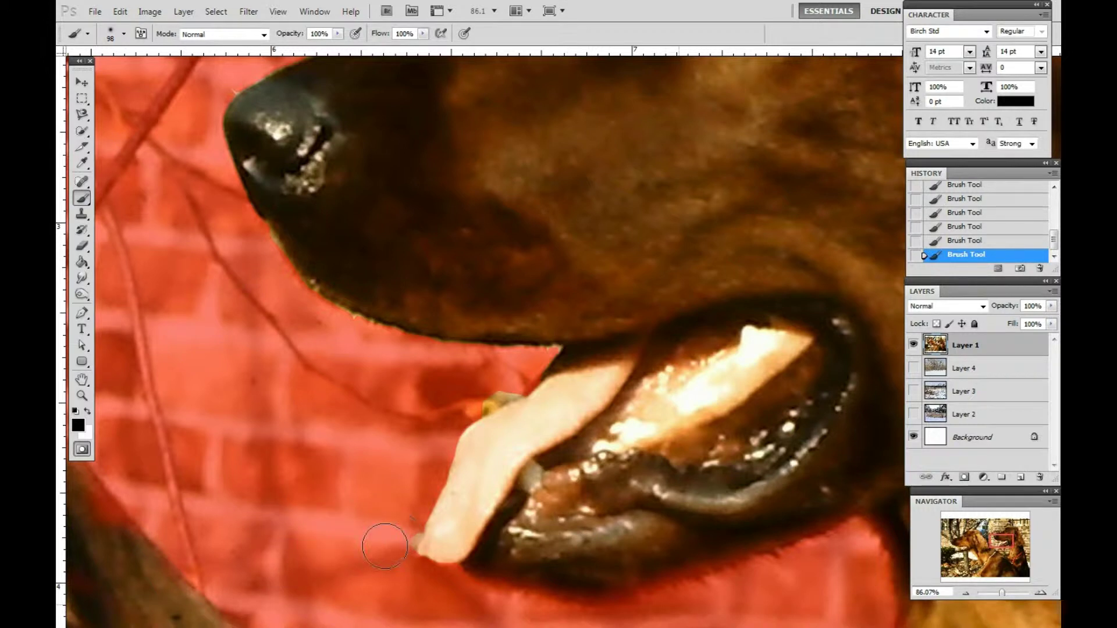
left_click_drag(477, 398, 514, 377)
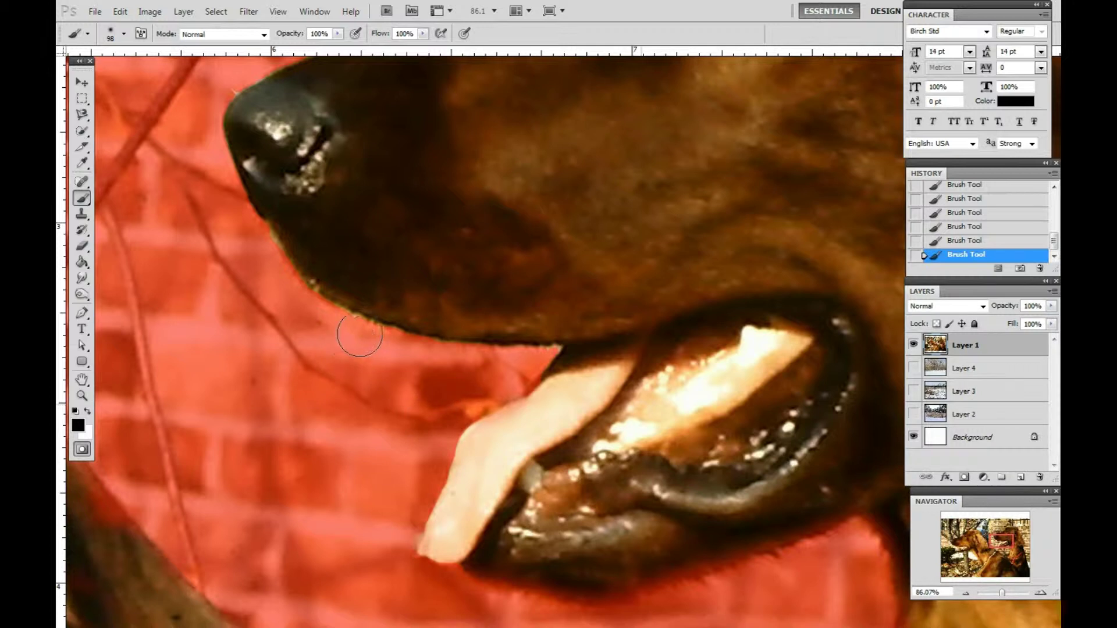
mouse_move(363, 337)
left_mouse_down()
mouse_move(274, 285)
mouse_move(258, 257)
left_mouse_up()
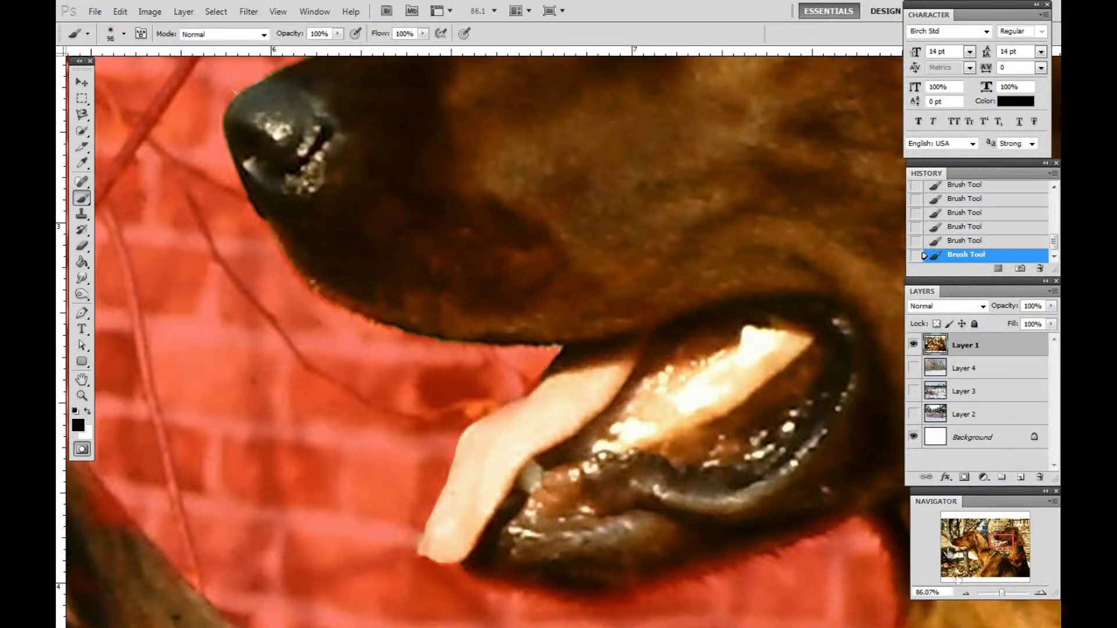
Mask the unmasked background patches along the top edge of the rear dog's muzzle up to its brow.
left_click_drag(1008, 544, 1005, 535)
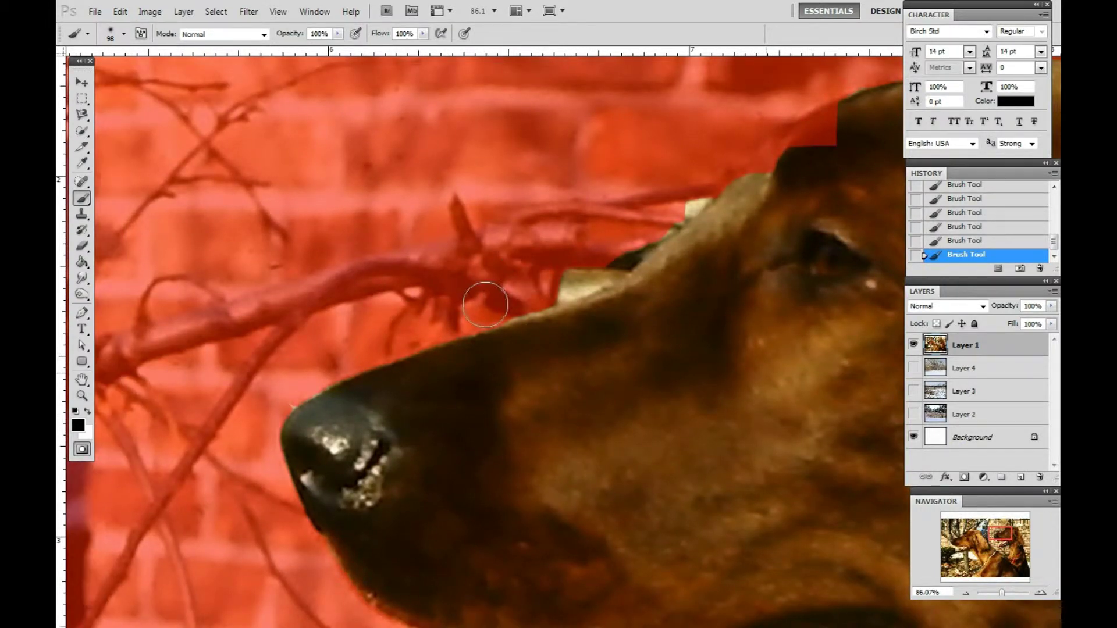
mouse_move(543, 289)
left_mouse_down()
mouse_move(625, 254)
mouse_move(673, 203)
mouse_move(737, 163)
mouse_move(694, 209)
mouse_move(600, 256)
mouse_move(691, 205)
mouse_move(753, 151)
left_mouse_up()
left_click_drag(760, 160, 848, 99)
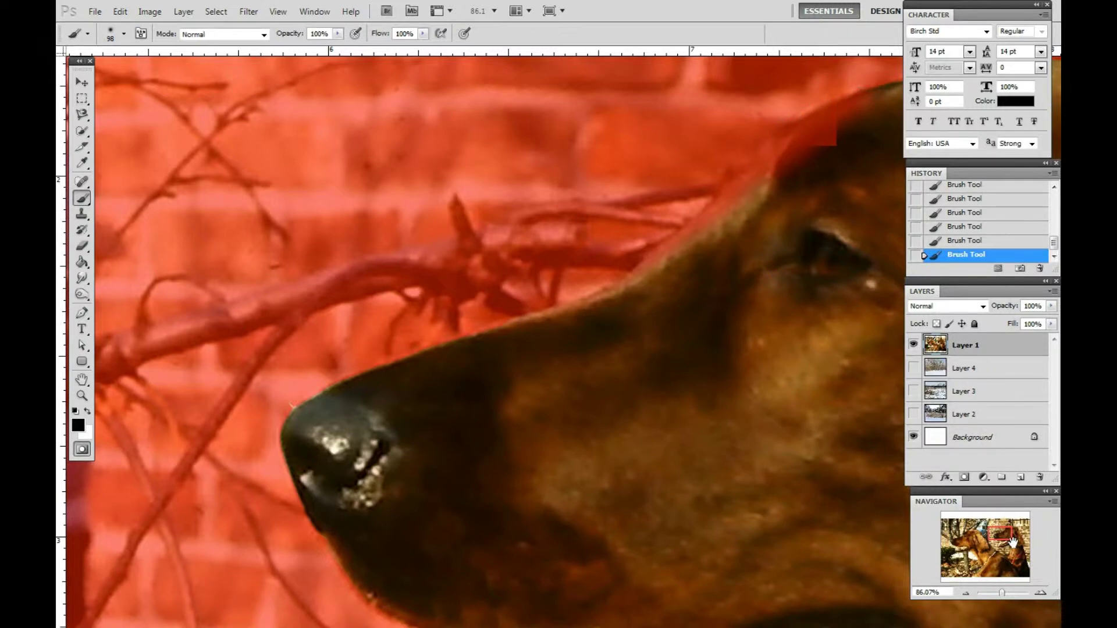
Brush white over the rear dog's brow and upper muzzle edge to remove the mask from its fur.
left_click_drag(995, 536, 1005, 527)
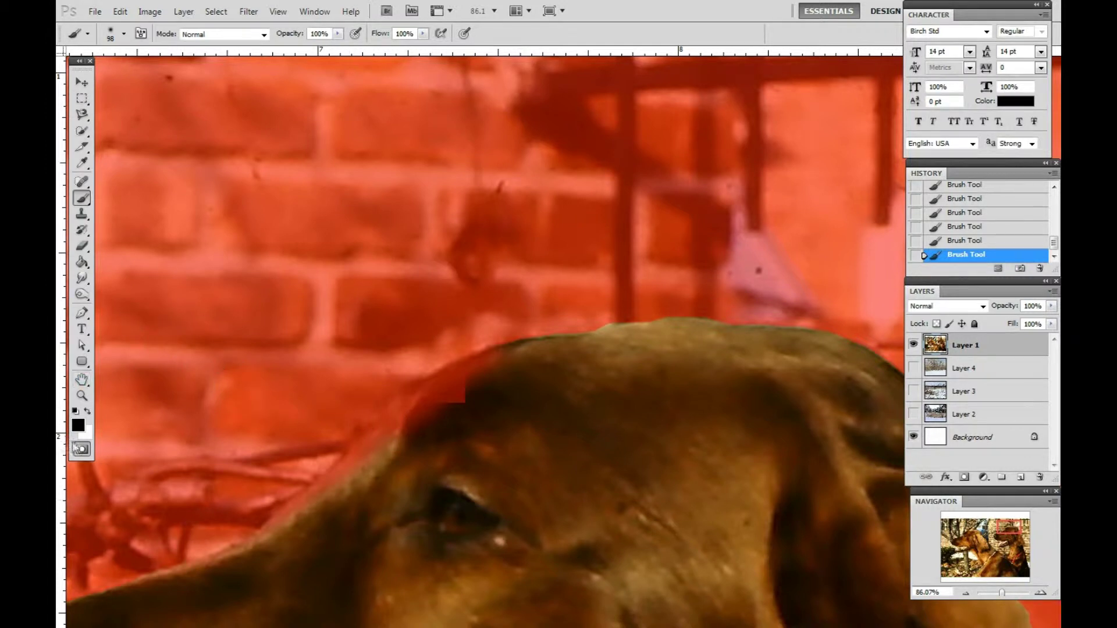
left_click(87, 412)
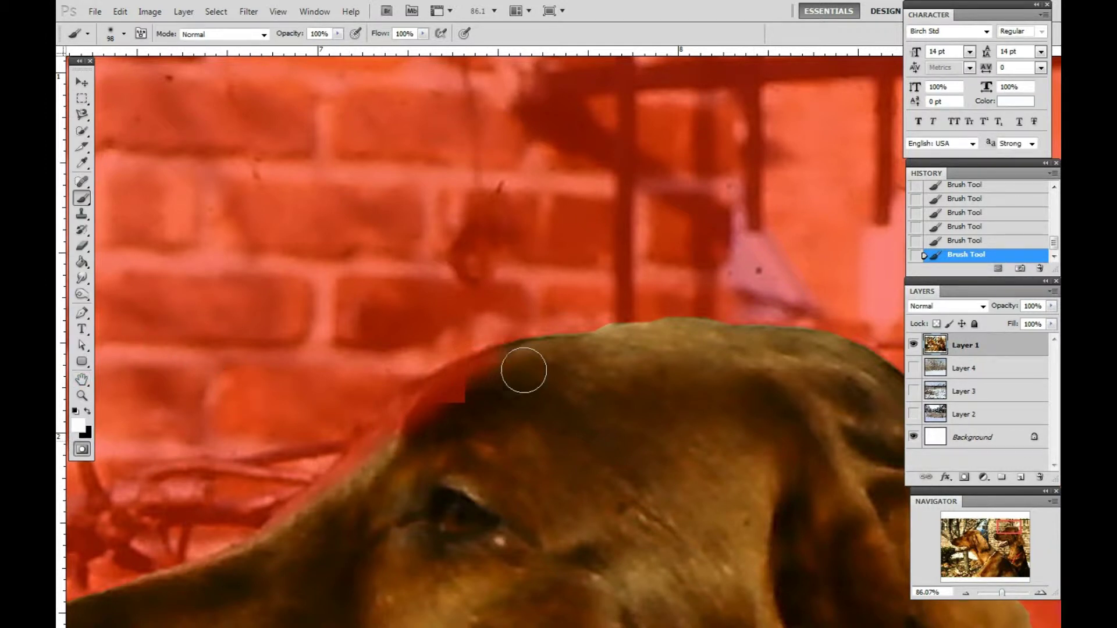
mouse_move(514, 367)
left_mouse_down()
mouse_move(419, 427)
mouse_move(356, 501)
mouse_move(299, 534)
mouse_move(270, 564)
mouse_move(268, 589)
left_mouse_up()
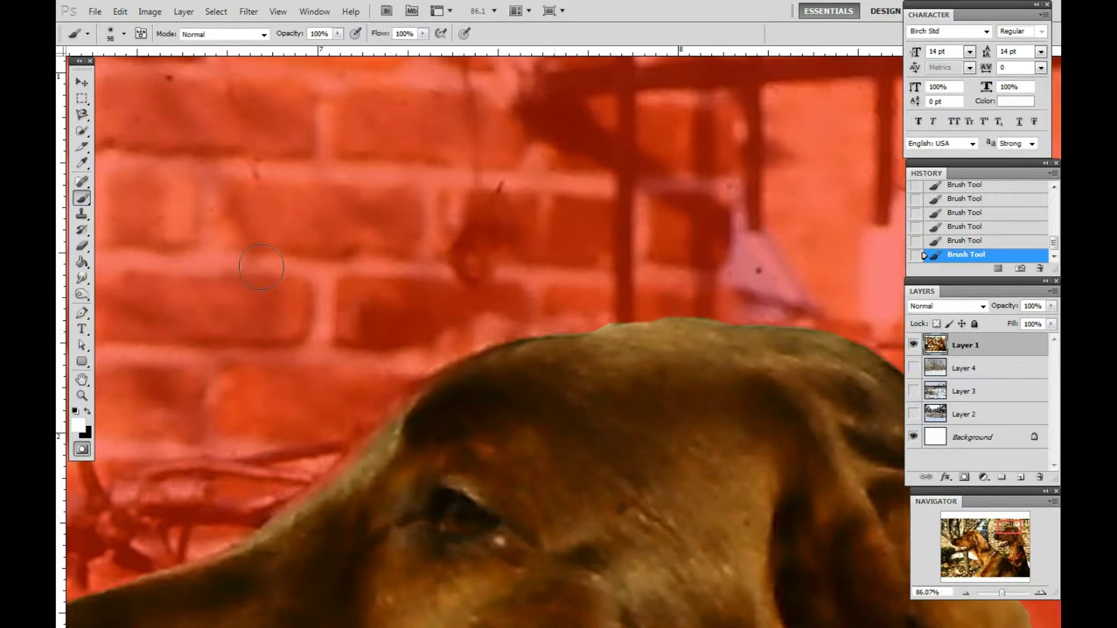
Brush black along the rear dog's crown, the back of its head and the upper back edge of its ear.
left_click(89, 411)
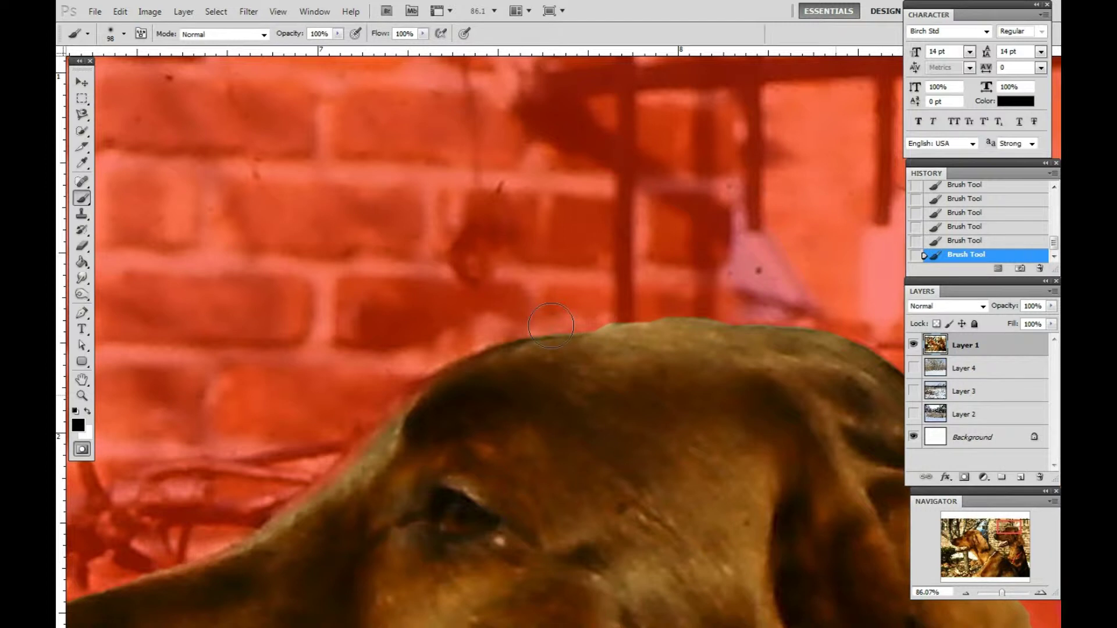
left_click_drag(566, 321, 675, 314)
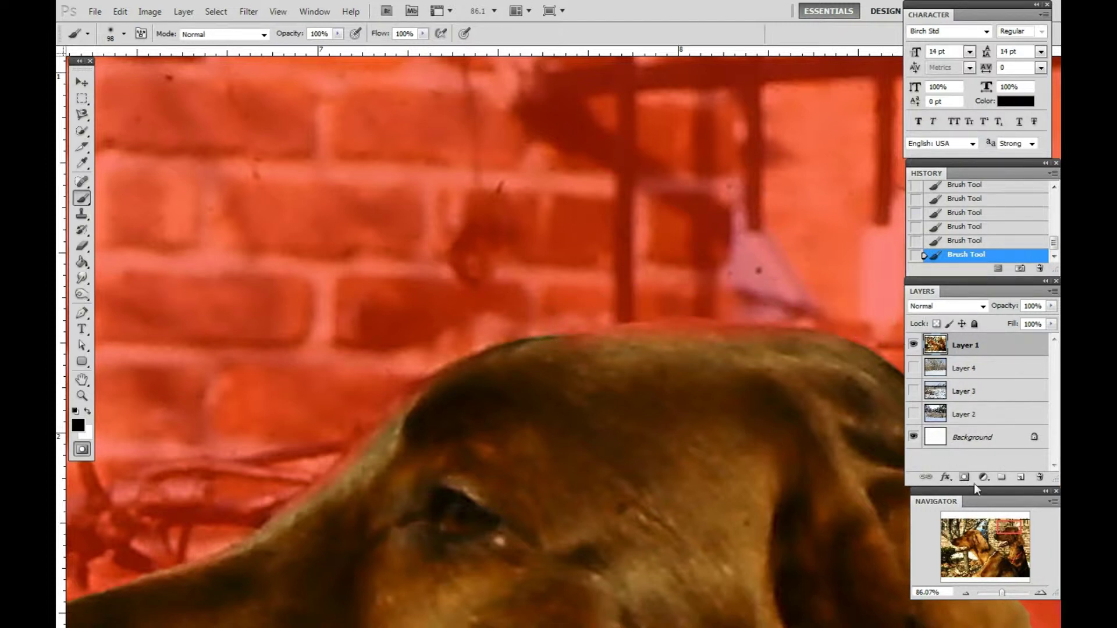
left_click_drag(1013, 532, 1018, 538)
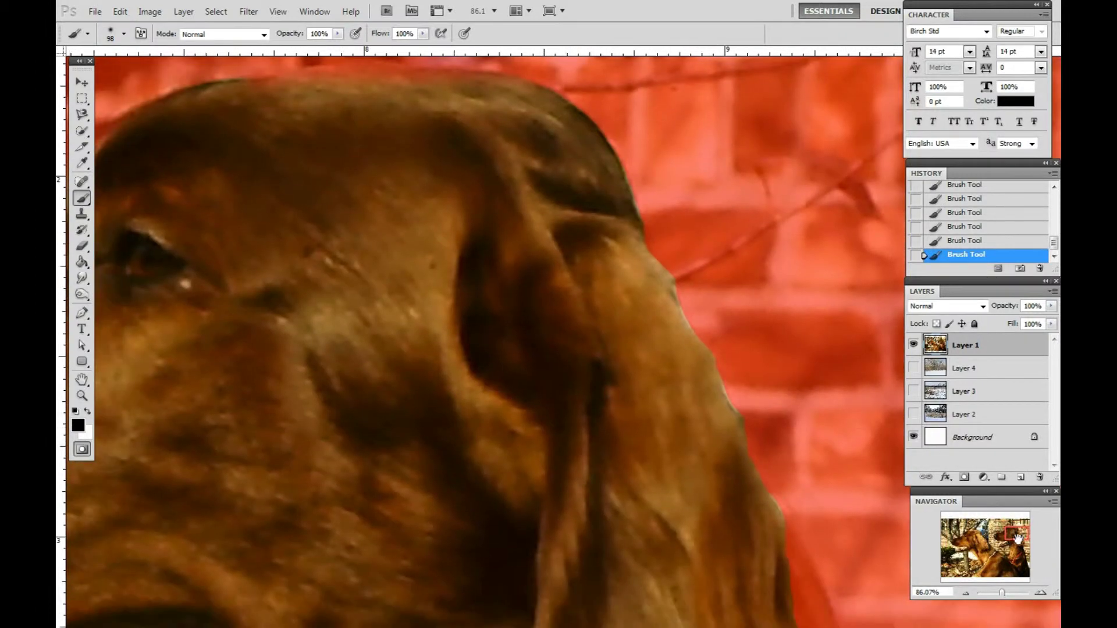
mouse_move(579, 97)
left_mouse_down()
mouse_move(627, 139)
mouse_move(664, 227)
left_mouse_up()
left_click_drag(696, 270, 726, 362)
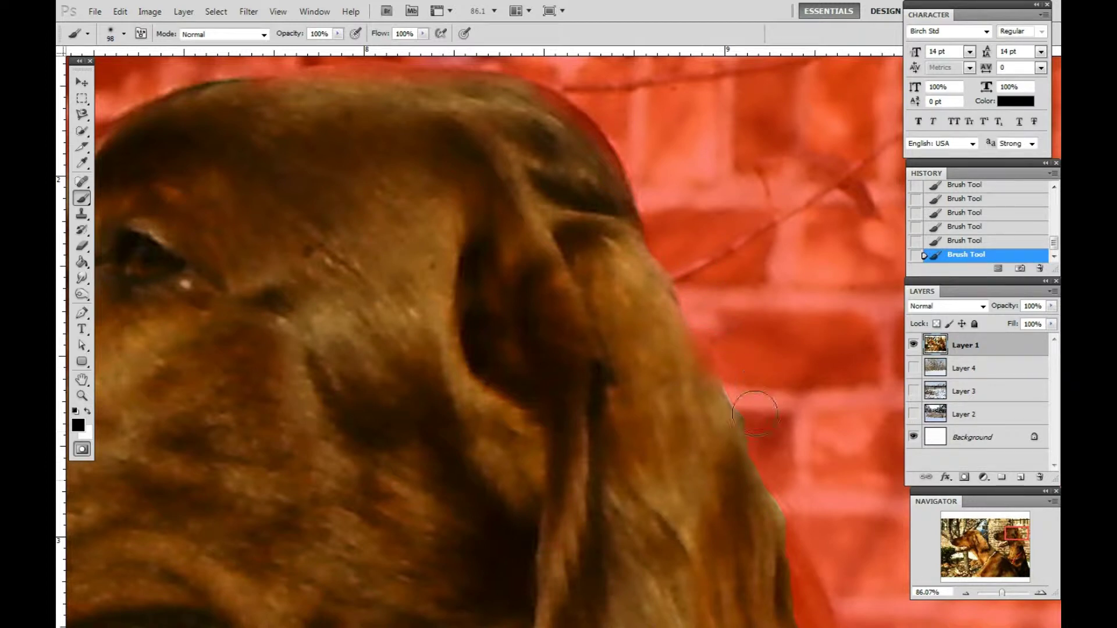
left_click_drag(770, 466, 807, 538)
Restore the masked fur along the lower back edge of the rear dog's ear with the white brush.
left_click_drag(1021, 533, 1025, 544)
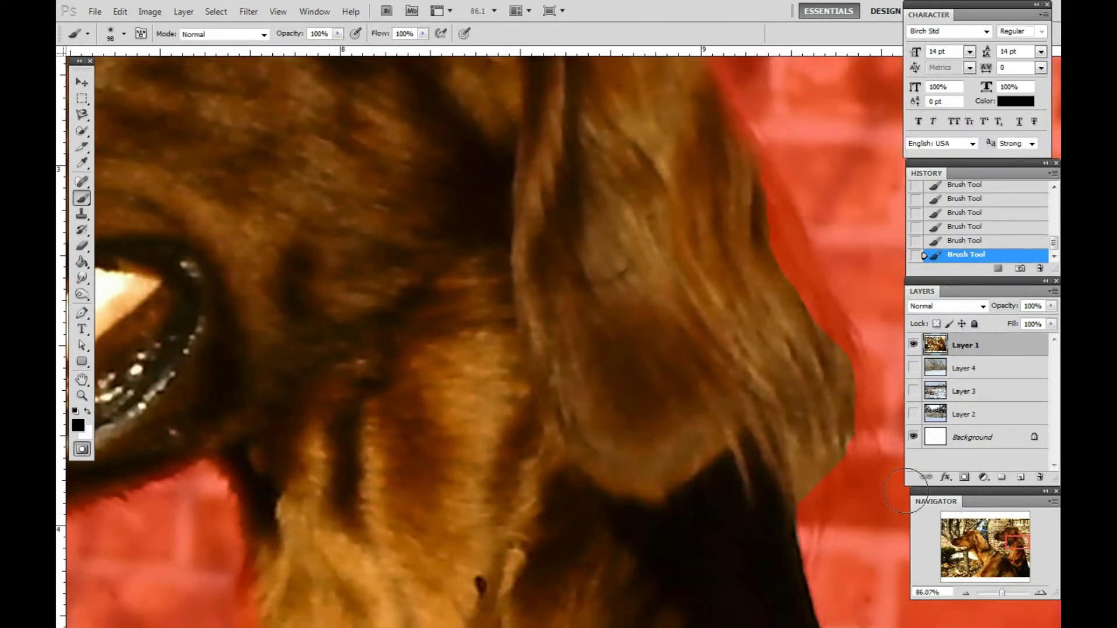
left_click(87, 412)
mouse_move(736, 175)
left_mouse_down()
mouse_move(778, 221)
mouse_move(838, 360)
mouse_move(843, 399)
mouse_move(843, 374)
mouse_move(860, 406)
mouse_move(853, 415)
mouse_move(864, 410)
left_mouse_up()
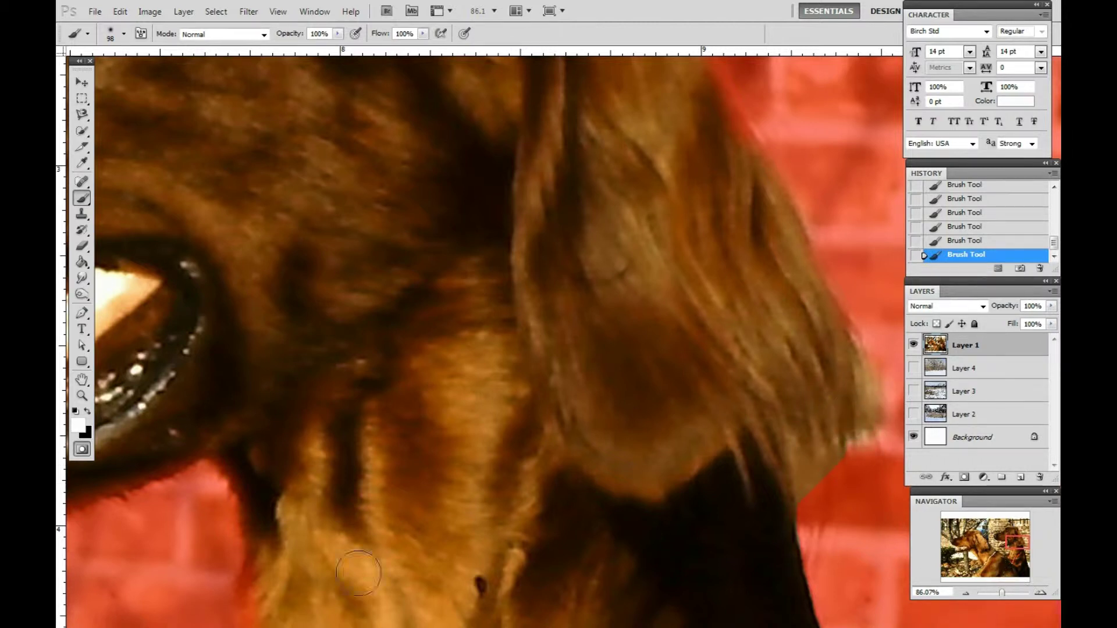
Mask the background edge down the back of the rear dog's neck below the ear with the black brush.
left_click(87, 411)
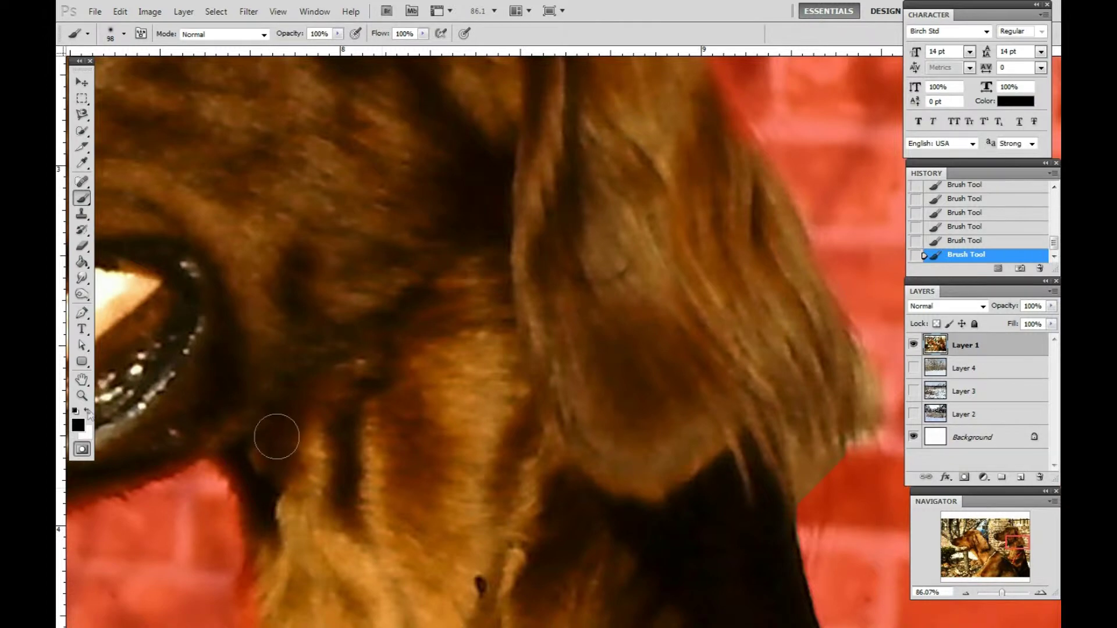
mouse_move(1020, 544)
left_mouse_down()
mouse_move(1019, 558)
mouse_move(1019, 540)
mouse_move(1020, 550)
mouse_move(1035, 541)
left_mouse_up()
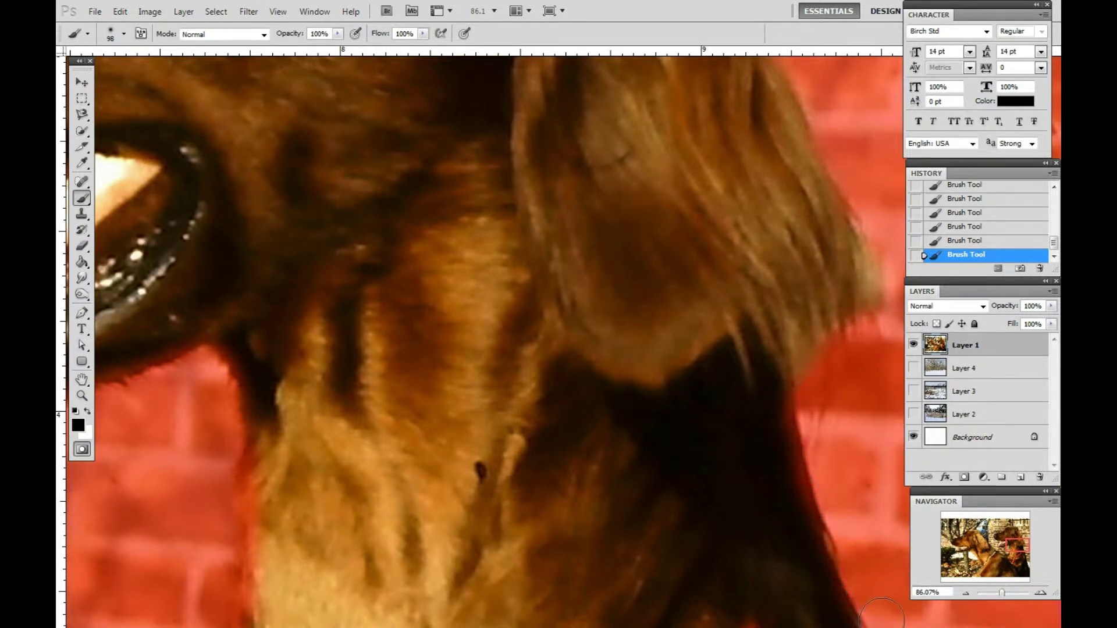
scroll(1035, 569, "down", 5)
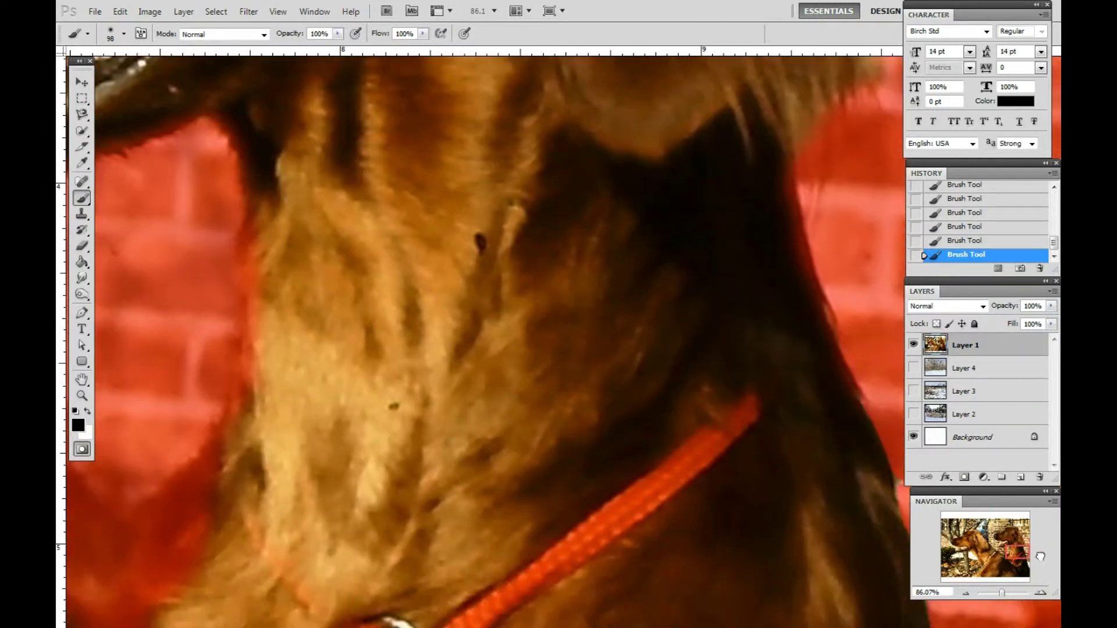
scroll(1045, 557, "down", 1)
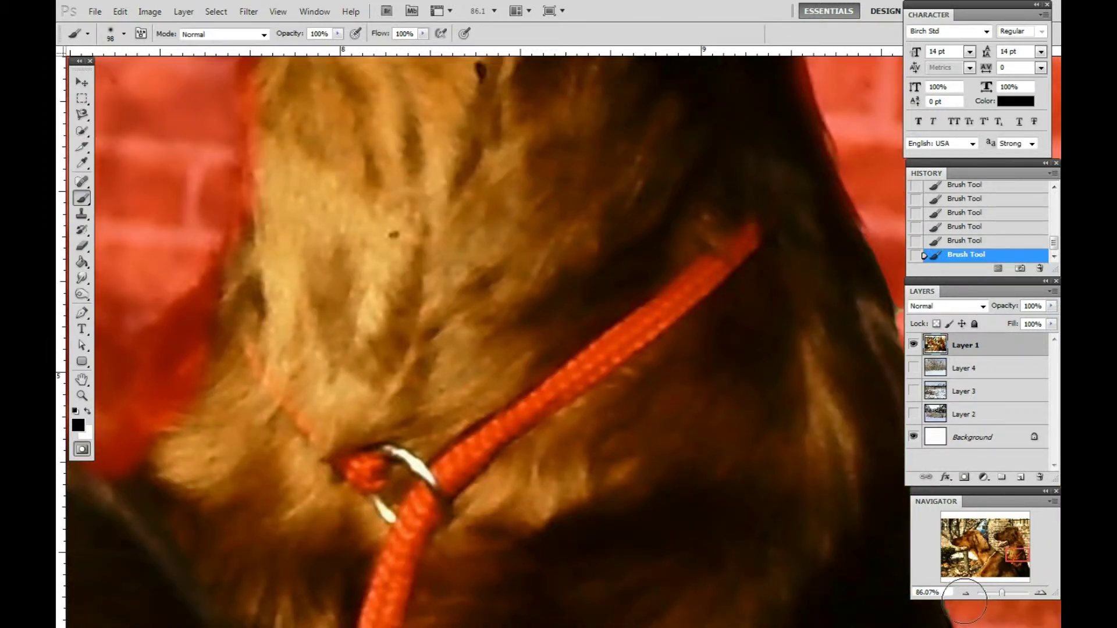
Brush white along the front of the rear dog's neck to clear the mask from its fur.
left_click_drag(1000, 592, 1000, 592)
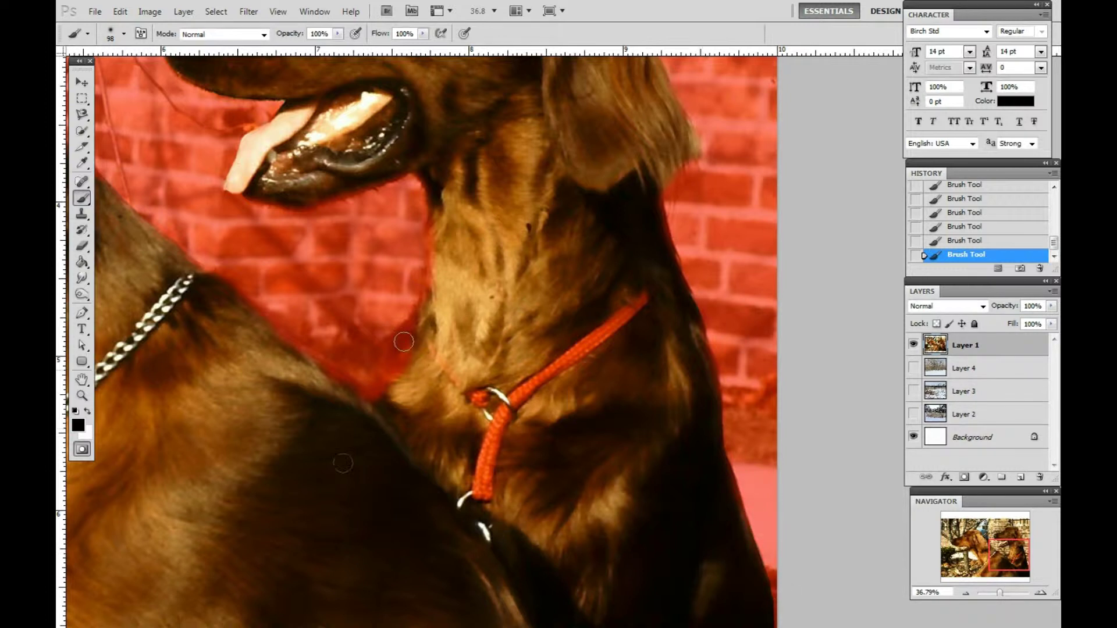
left_click(87, 412)
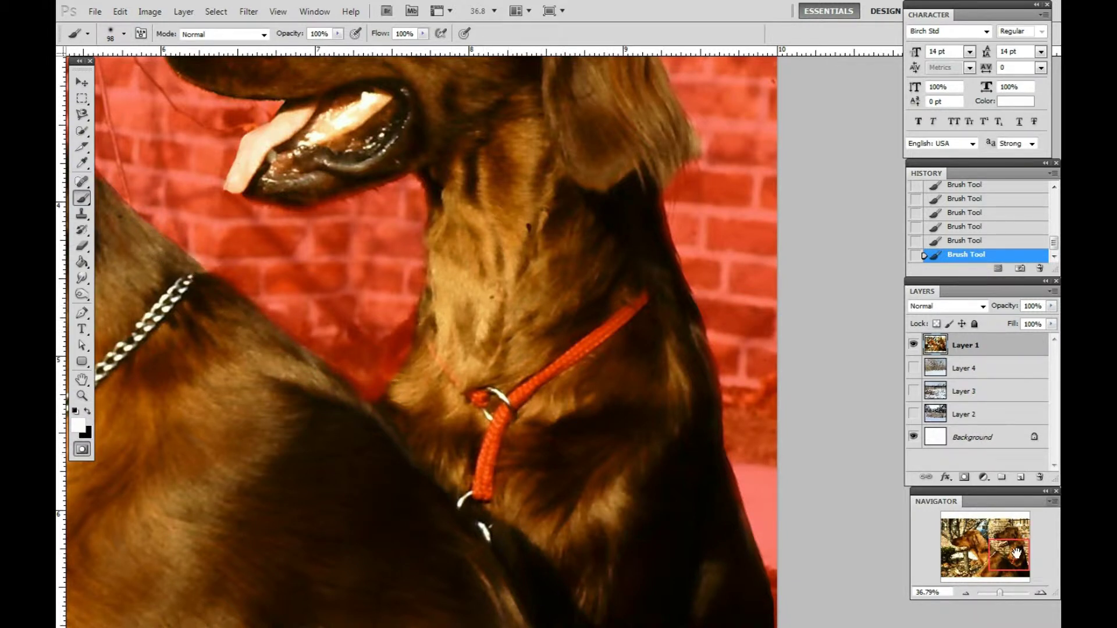
Mask the leftover background along the front dog's chest, from the collar ring down to the photo's lower edge, with the black brush.
left_click_drag(1016, 553, 1005, 556)
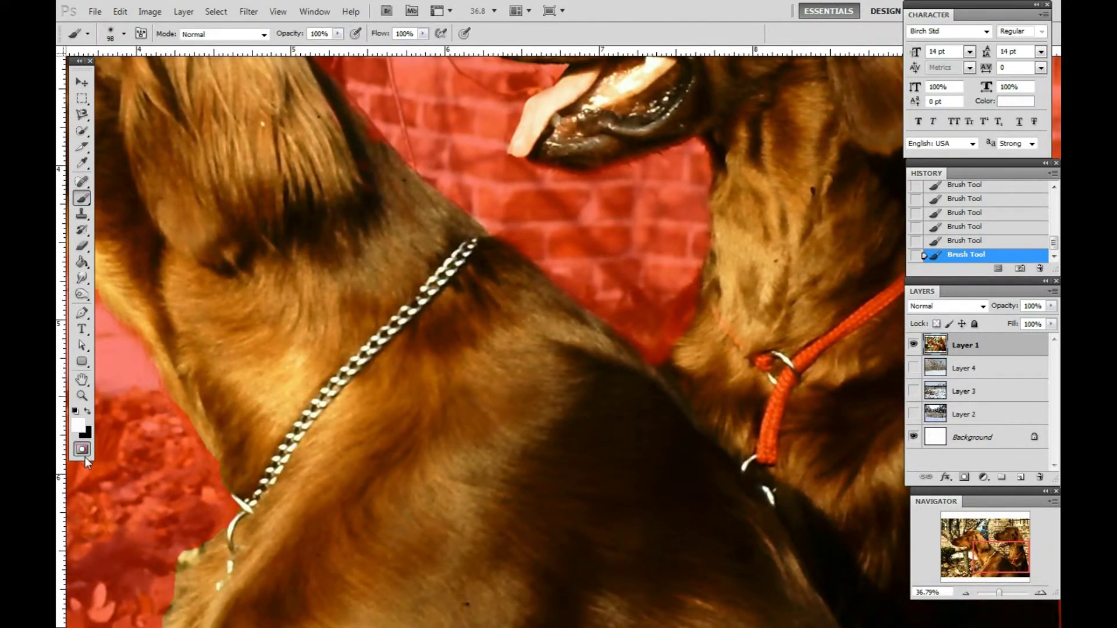
left_click(87, 412)
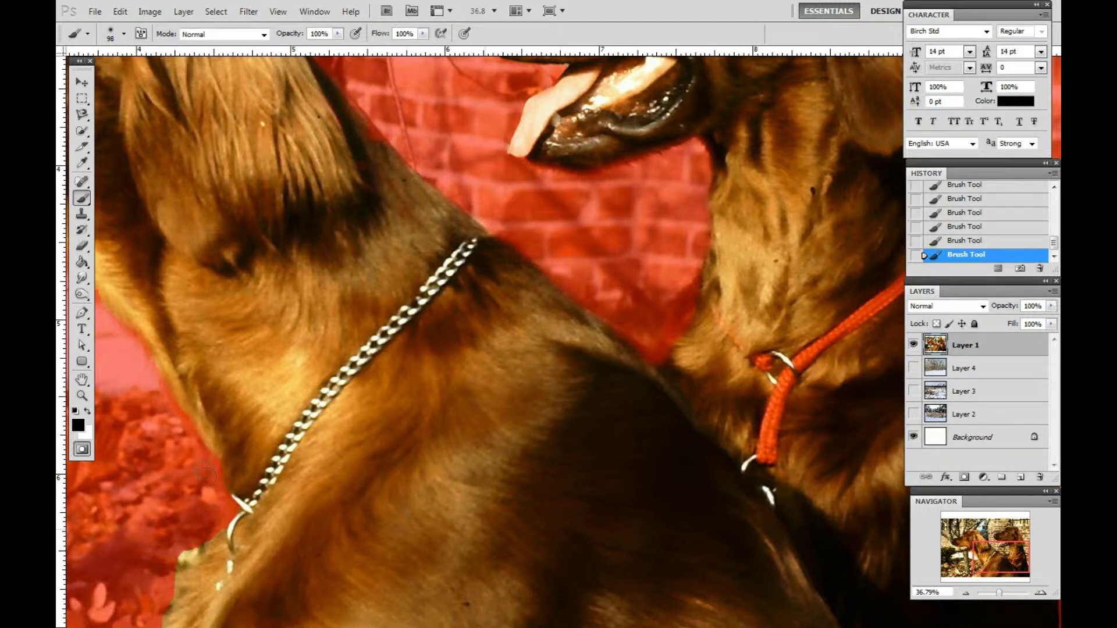
mouse_move(228, 502)
left_mouse_down()
mouse_move(215, 528)
mouse_move(231, 523)
mouse_move(172, 562)
mouse_move(175, 549)
mouse_move(206, 532)
mouse_move(166, 559)
mouse_move(158, 608)
left_mouse_up()
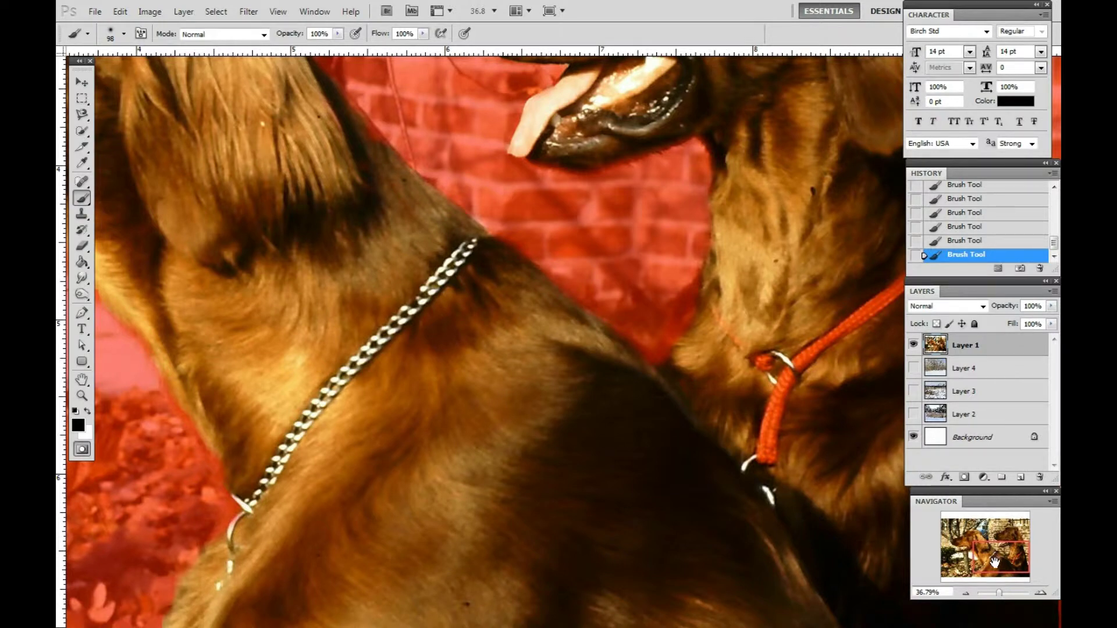
left_click_drag(992, 563, 980, 570)
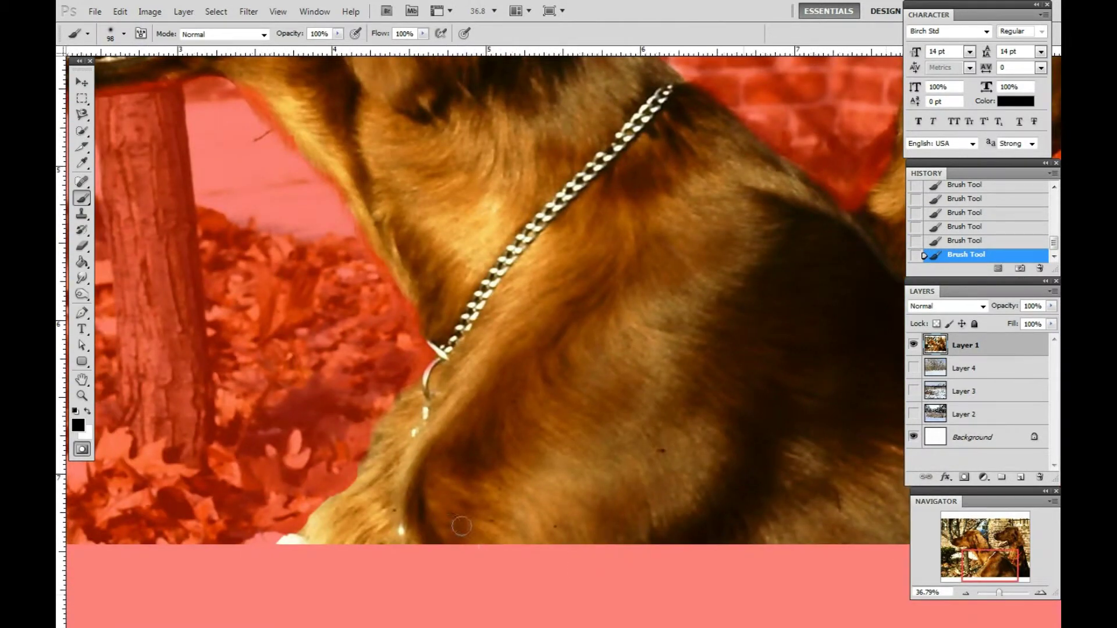
mouse_move(373, 422)
left_mouse_down()
mouse_move(350, 472)
mouse_move(302, 503)
mouse_move(338, 487)
mouse_move(284, 534)
mouse_move(309, 511)
left_mouse_up()
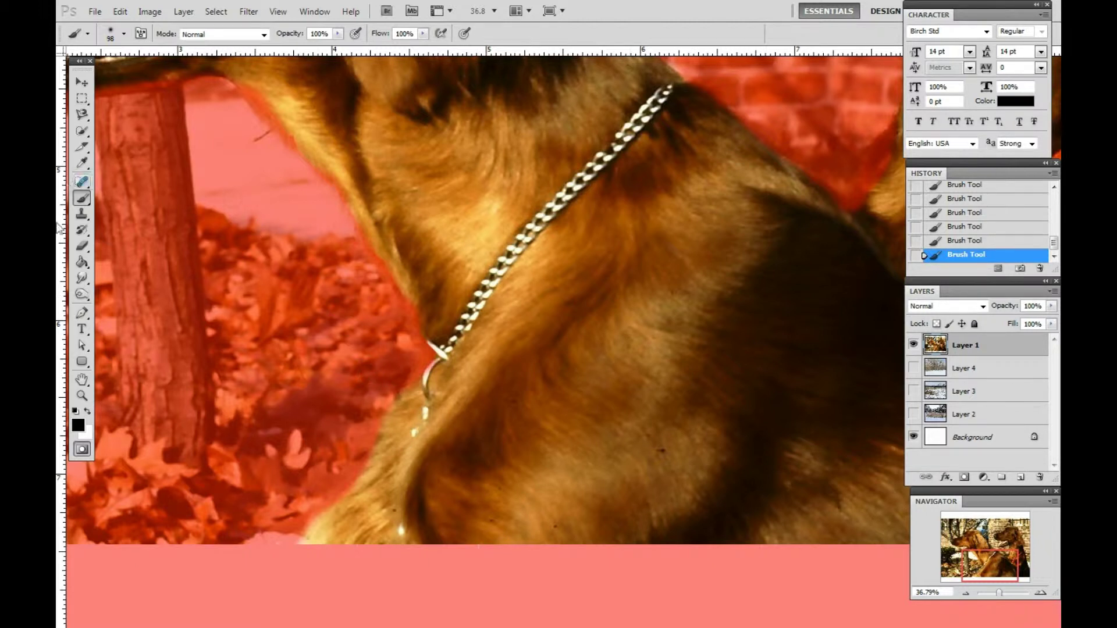
Restore the masked fur down the front dog's throat, from the jaw toward the chain collar, with the white brush.
left_click(87, 413)
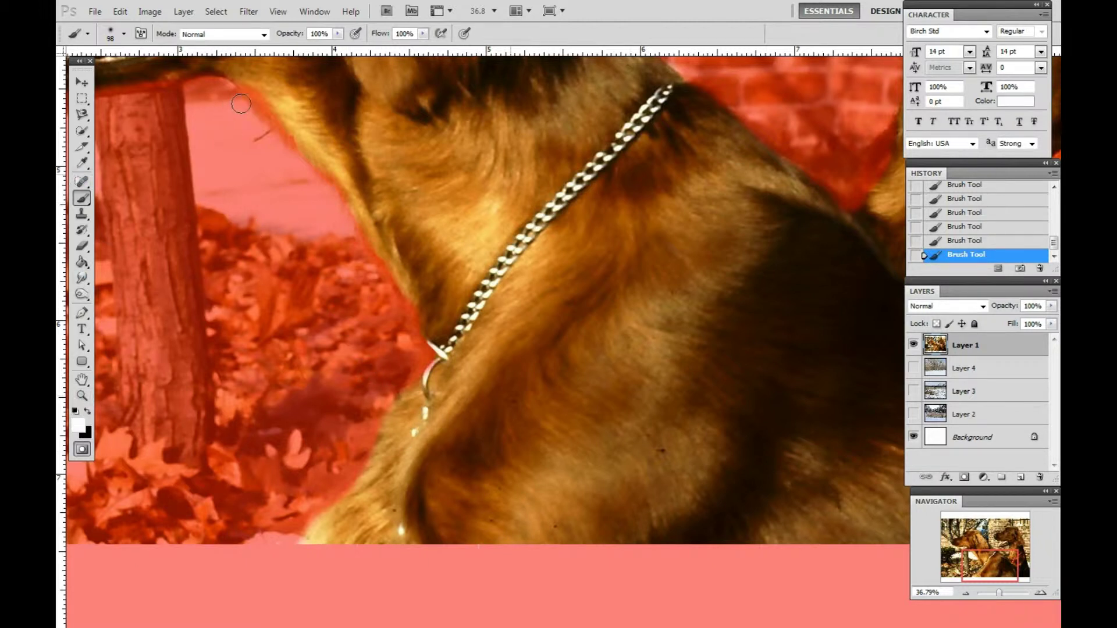
mouse_move(251, 83)
left_mouse_down()
mouse_move(341, 174)
mouse_move(404, 283)
left_mouse_up()
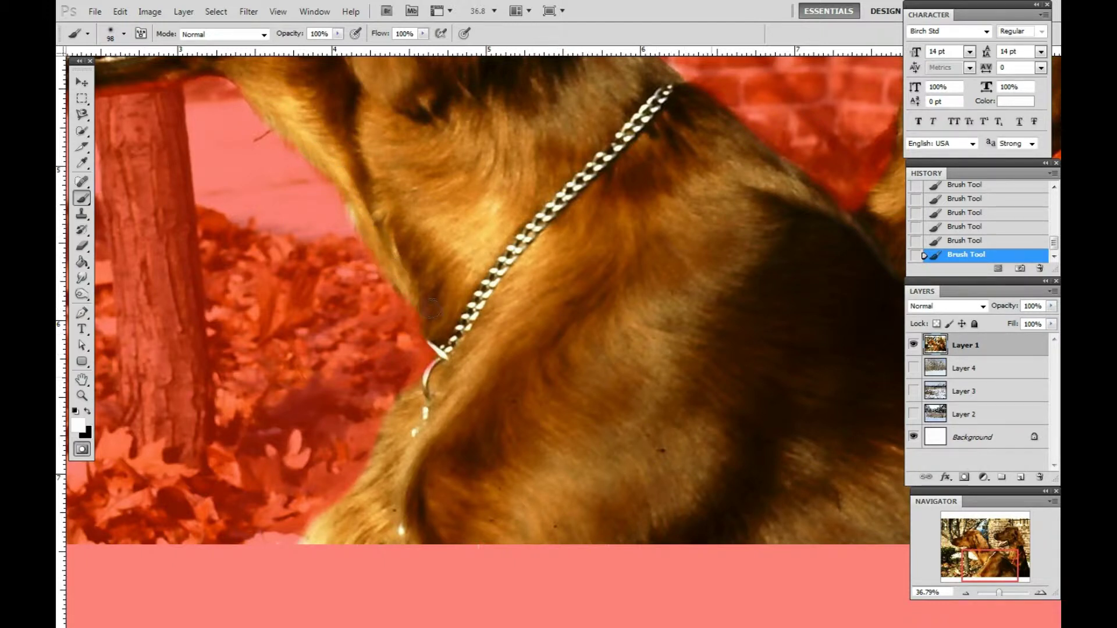
Touch up the mask over the top of the front dog's head with black, and restore the fur along its crown with white.
left_click_drag(986, 565, 970, 543)
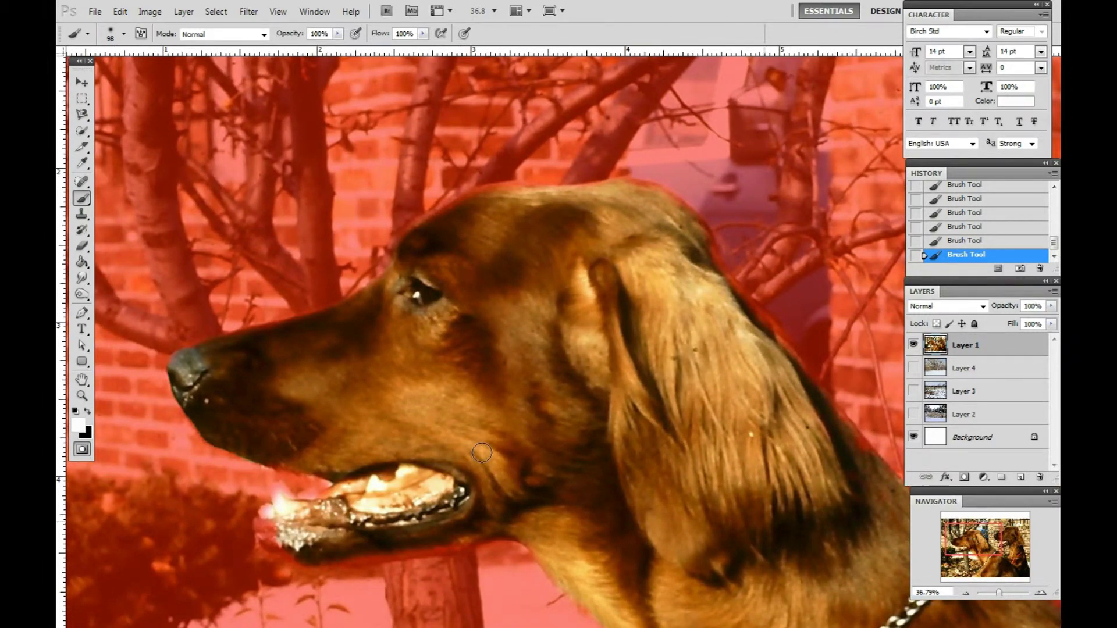
left_click(89, 411)
left_click_drag(557, 190, 504, 196)
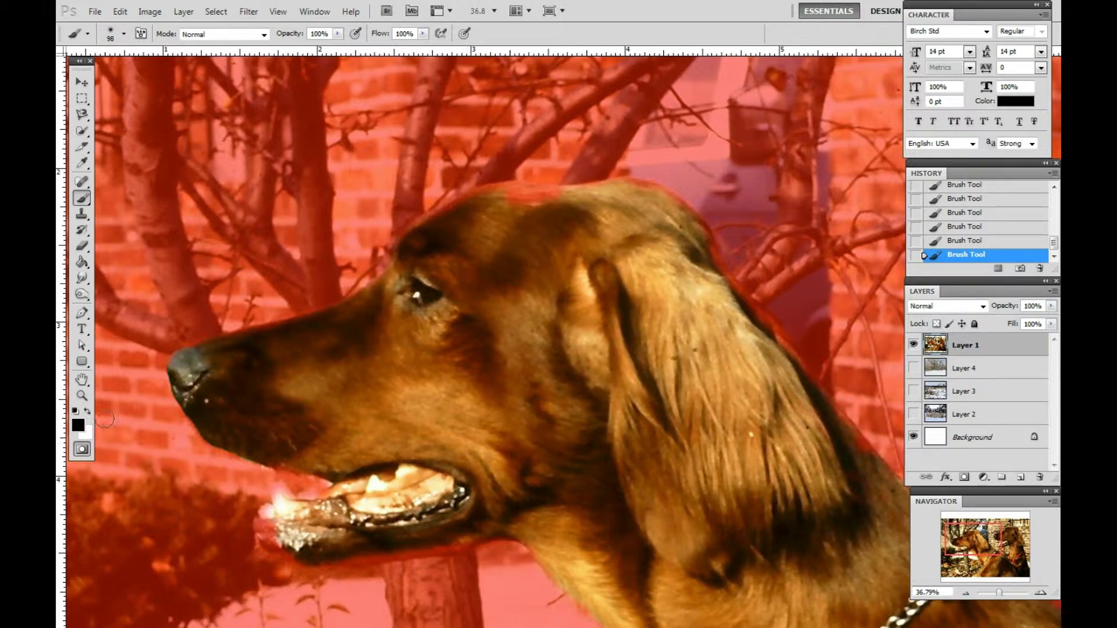
left_click(87, 412)
mouse_move(542, 197)
left_mouse_down()
mouse_move(625, 190)
mouse_move(677, 208)
left_mouse_up()
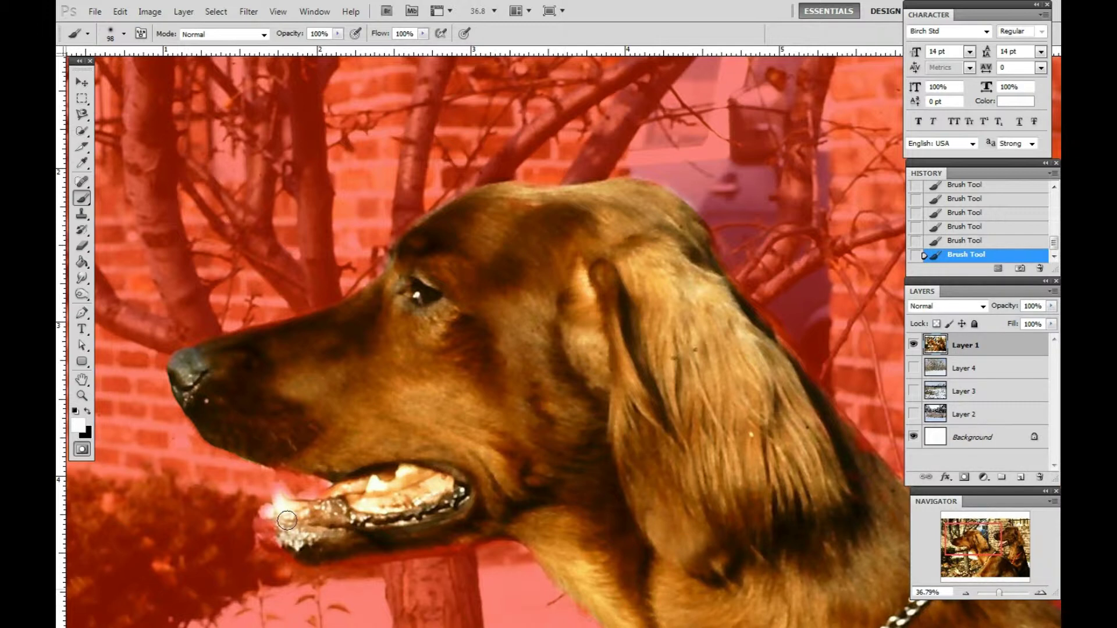
Clear the mask from the front dog's lower jaw tip with the white brush, then reduce the brush to 21 px for its teeth.
mouse_move(262, 526)
left_mouse_down()
mouse_move(301, 548)
mouse_move(265, 524)
mouse_move(278, 504)
left_mouse_up()
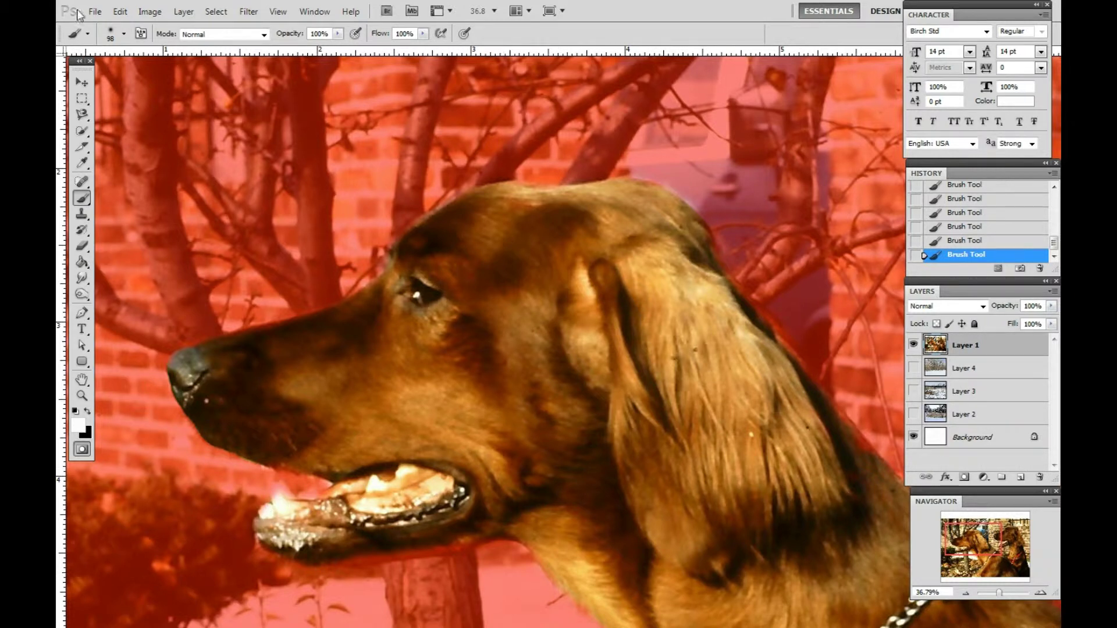
left_click(124, 33)
left_click_drag(142, 71, 89, 74)
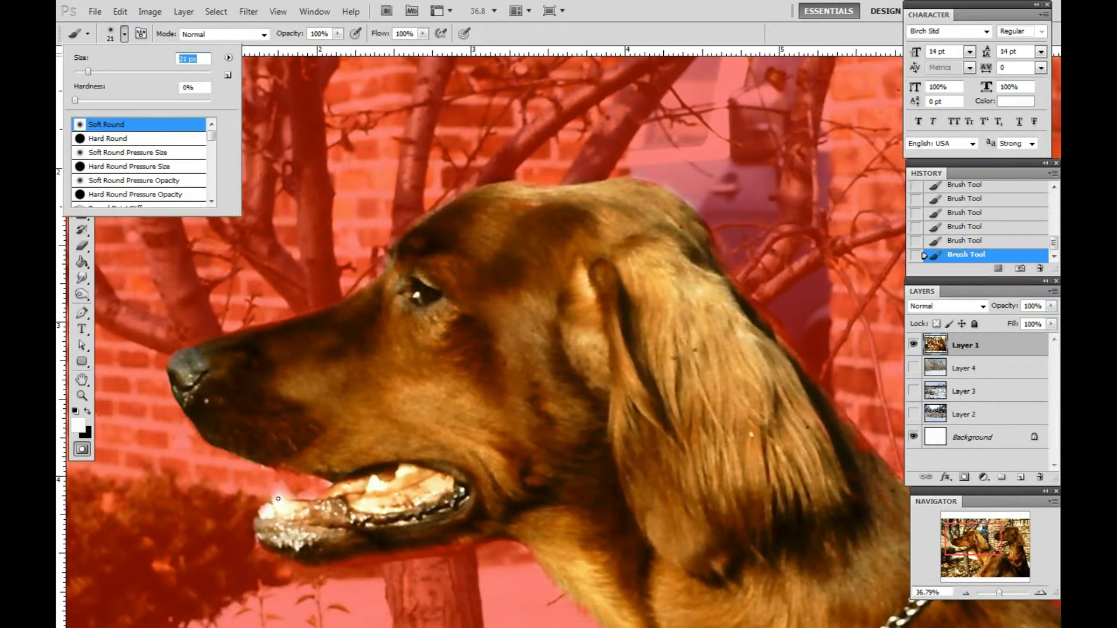
key("Return")
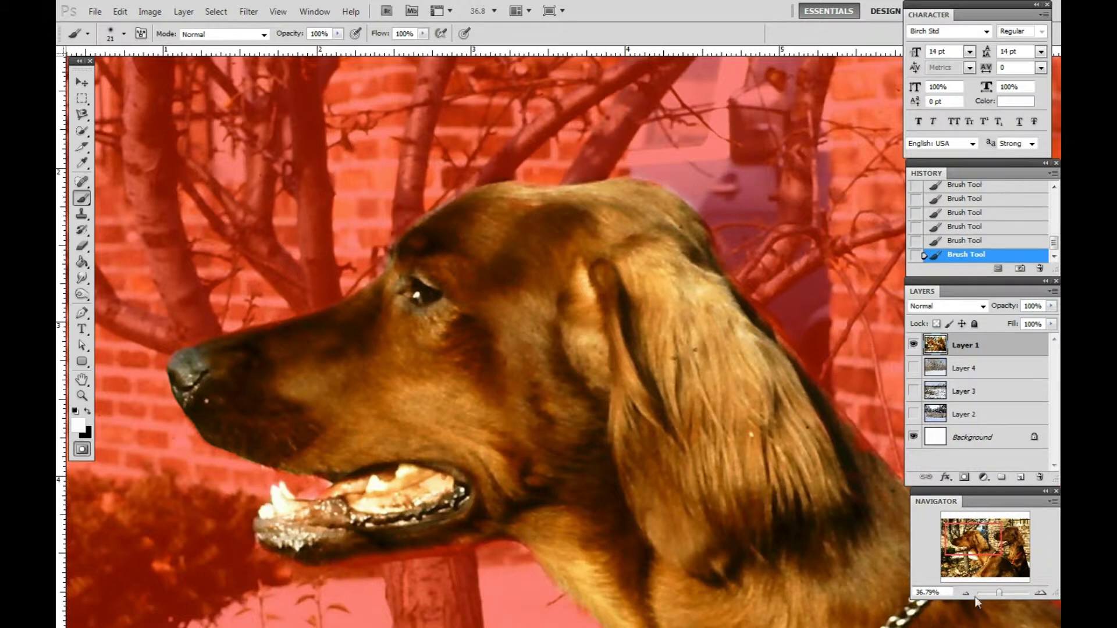
Exit Quick Mask mode and refine the selection edge in the gap between the two dogs with the Quick Selection tool.
left_click_drag(1000, 593, 997, 592)
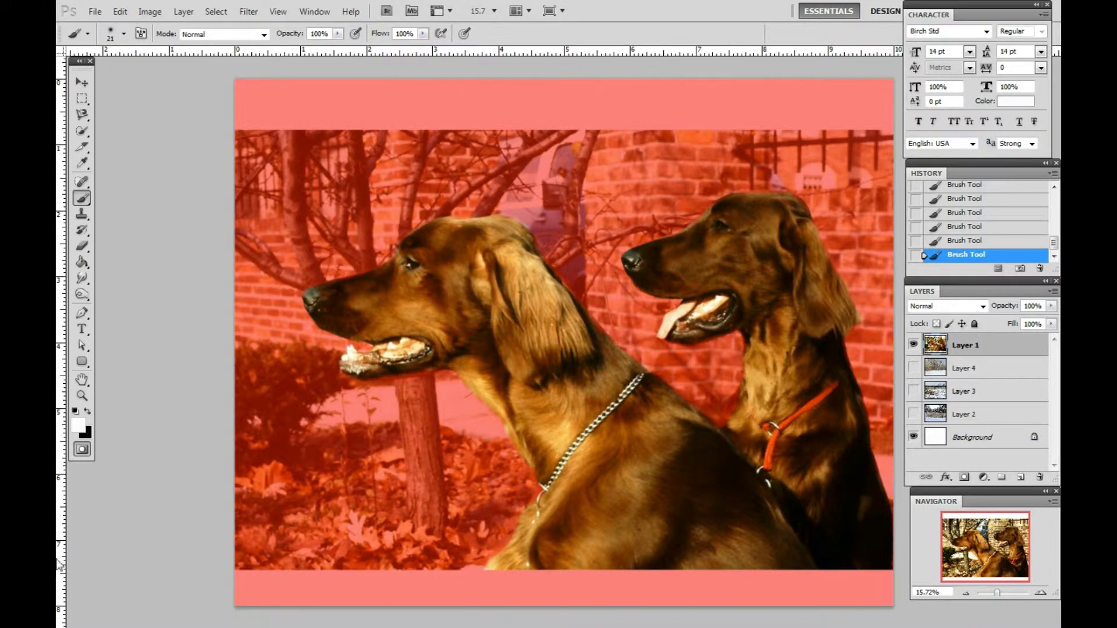
left_click(81, 450)
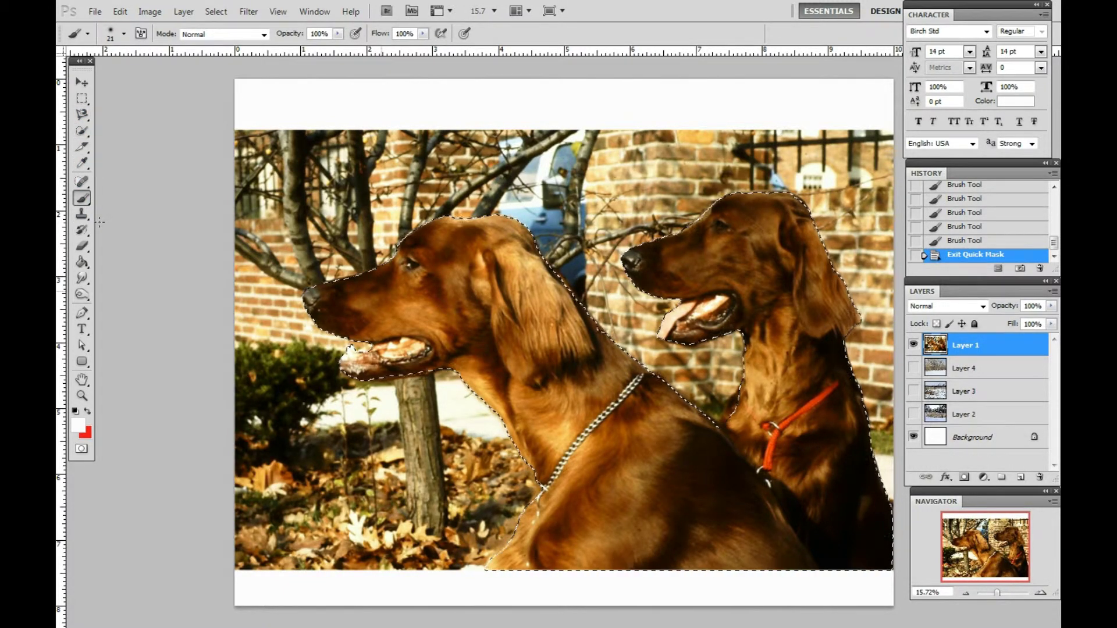
left_click(82, 131)
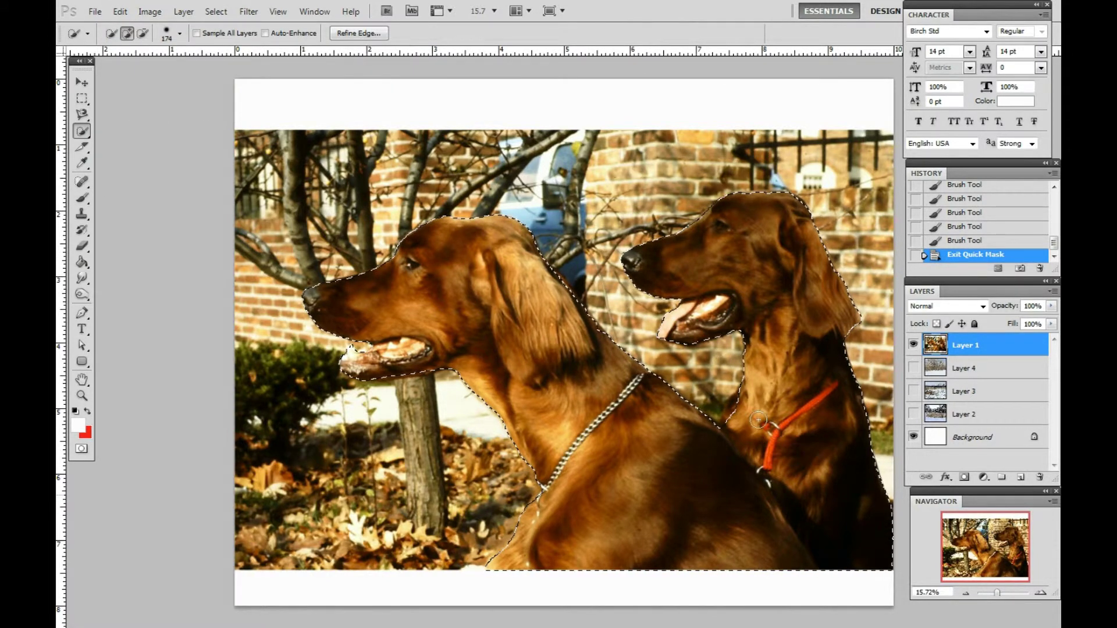
left_click(740, 410)
left_click(708, 446)
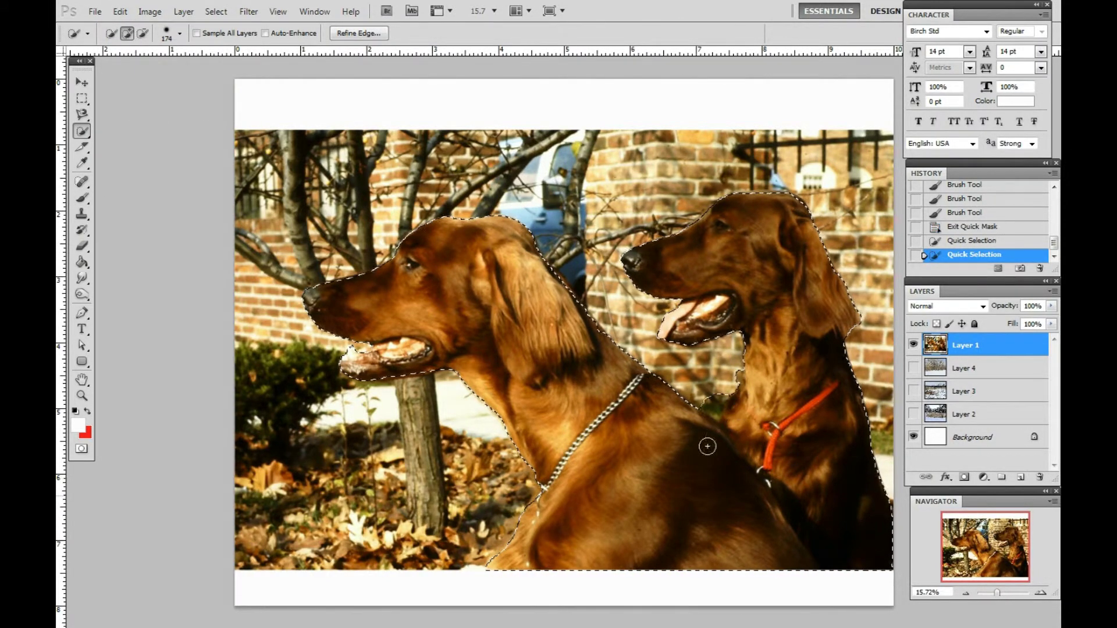
left_click(703, 387)
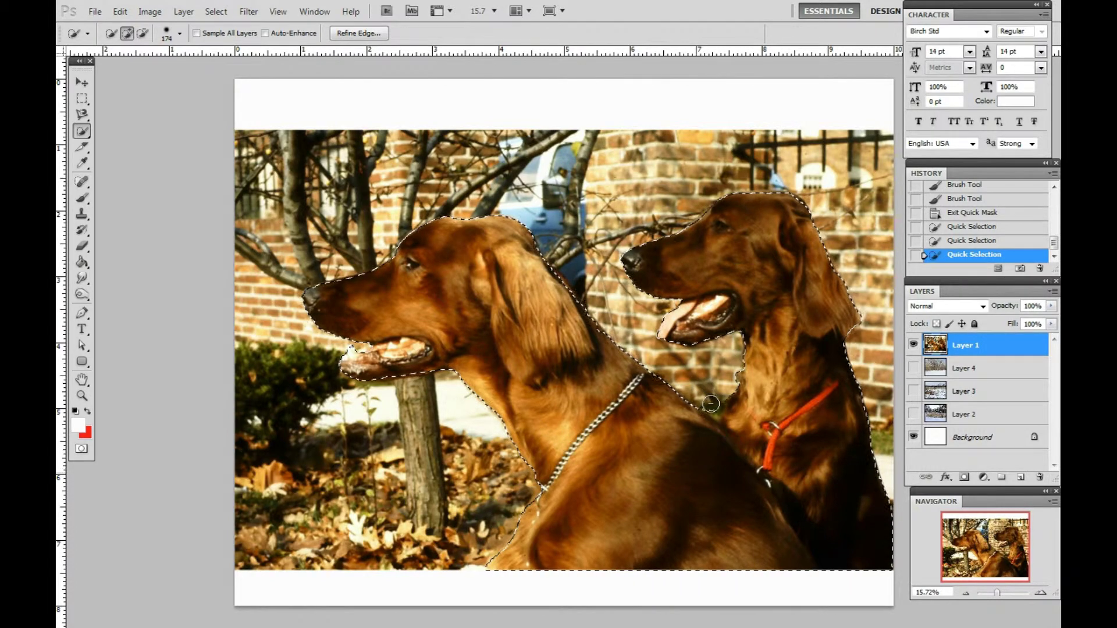
left_click(713, 393)
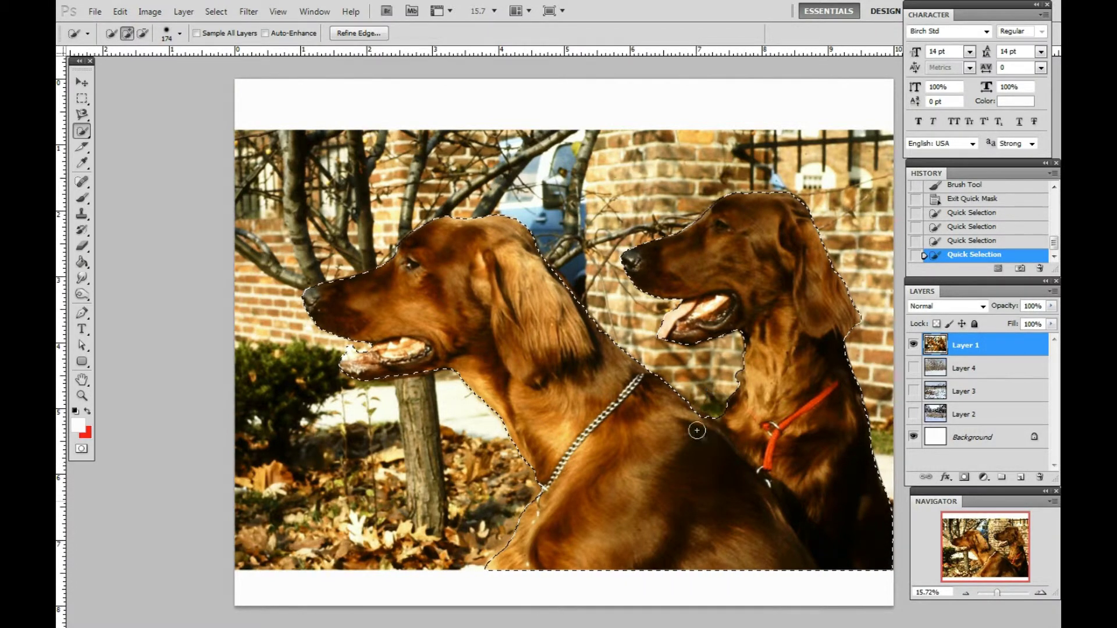
left_click(687, 476)
left_click_drag(689, 495, 693, 456)
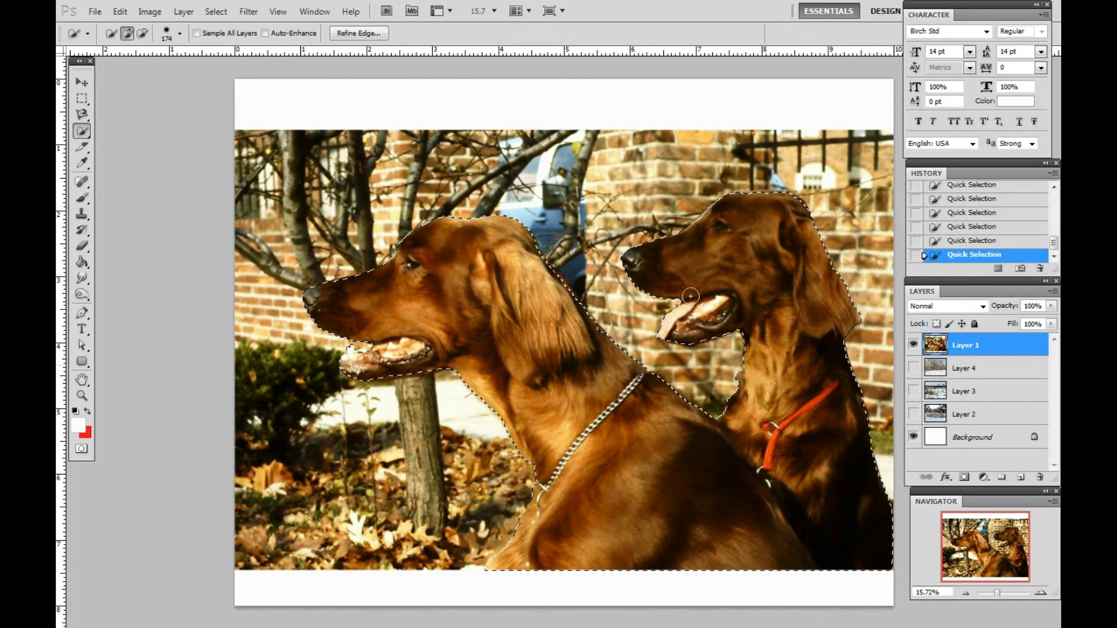
Invert the selection to delete the background around the dogs on Layer 1, and deselect.
left_click(210, 14)
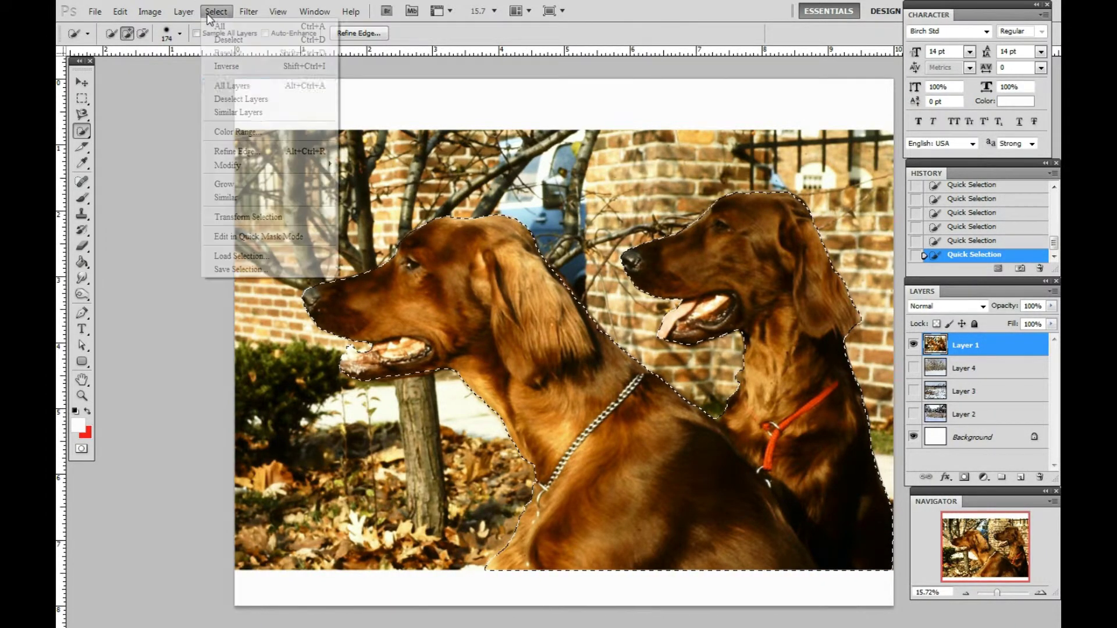
left_click(247, 66)
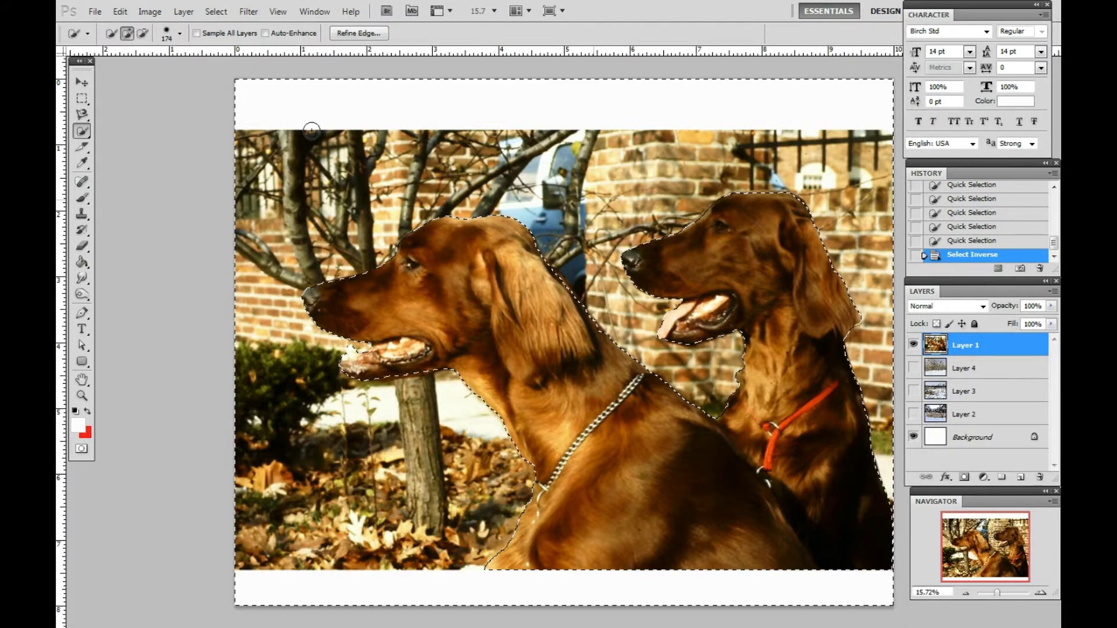
key("Delete")
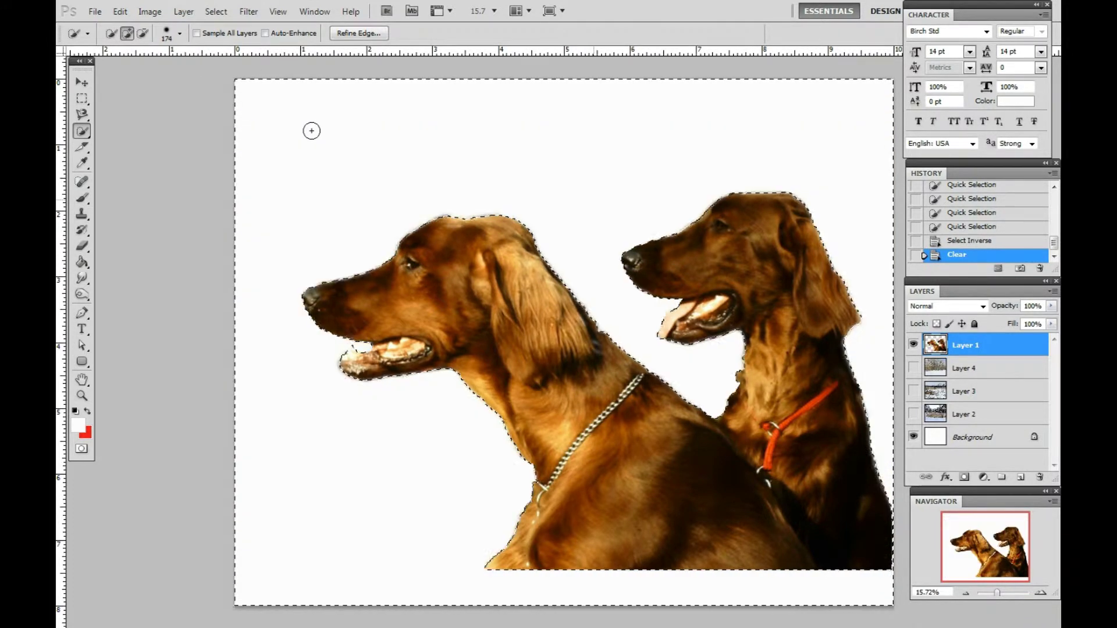
left_click(183, 12)
mouse_move(210, 11)
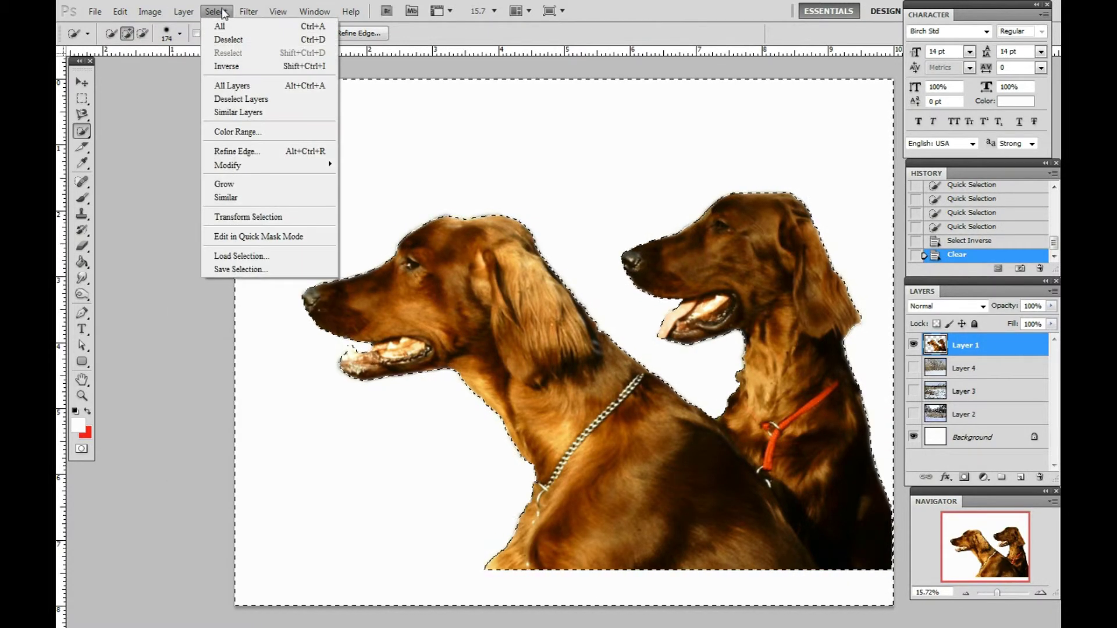
left_click(230, 40)
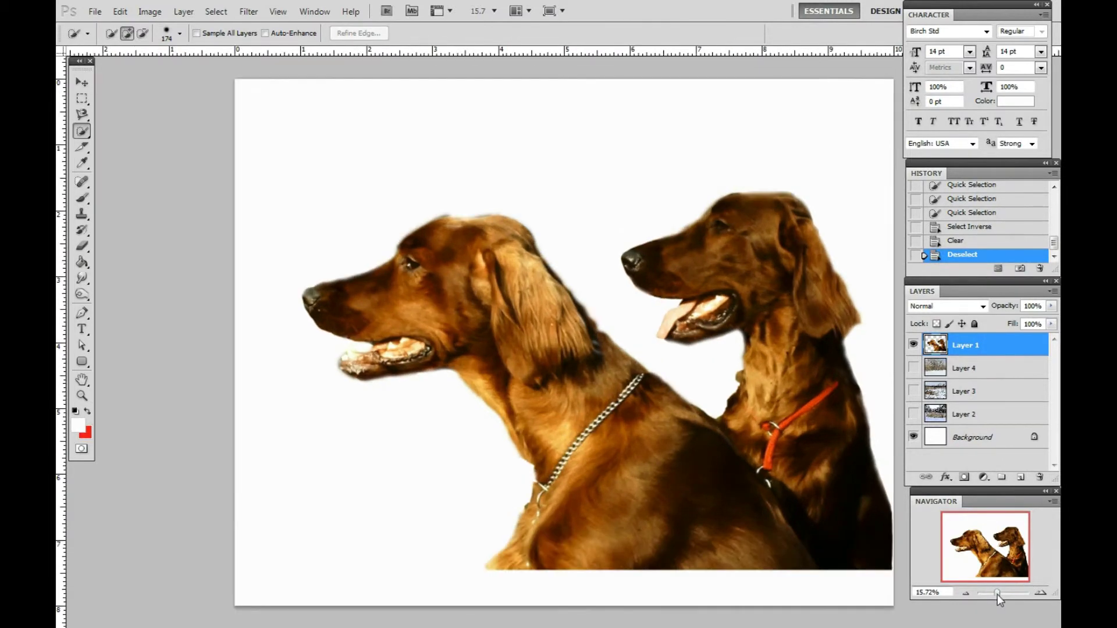
Erase the leftover background fringe along the top of the front dog's head with the Eraser.
left_click_drag(997, 594, 1000, 595)
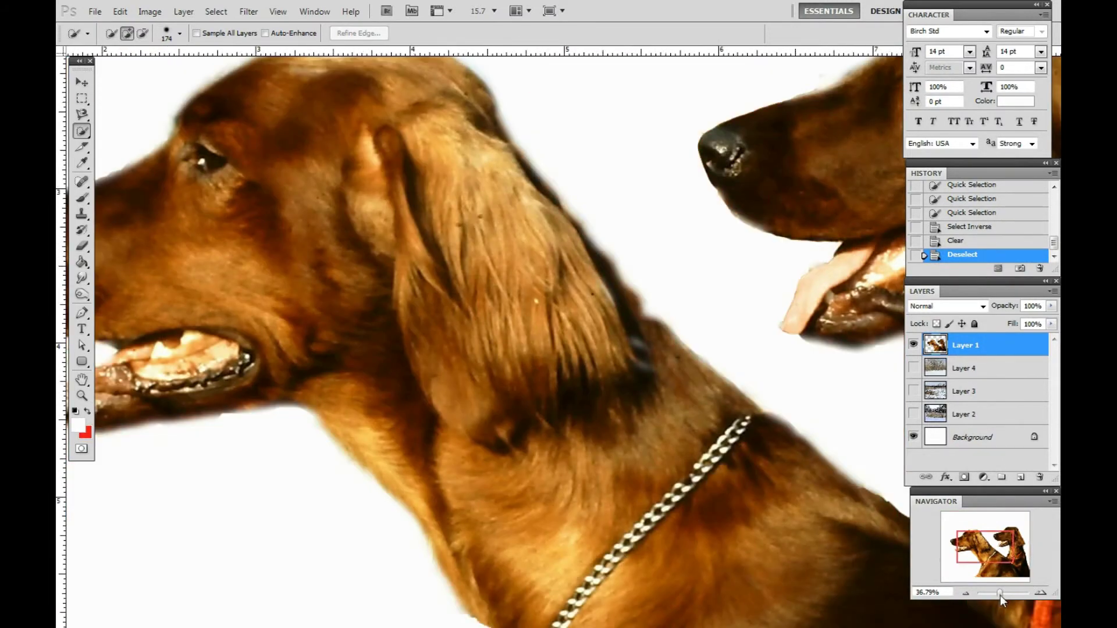
left_click_drag(992, 554, 989, 544)
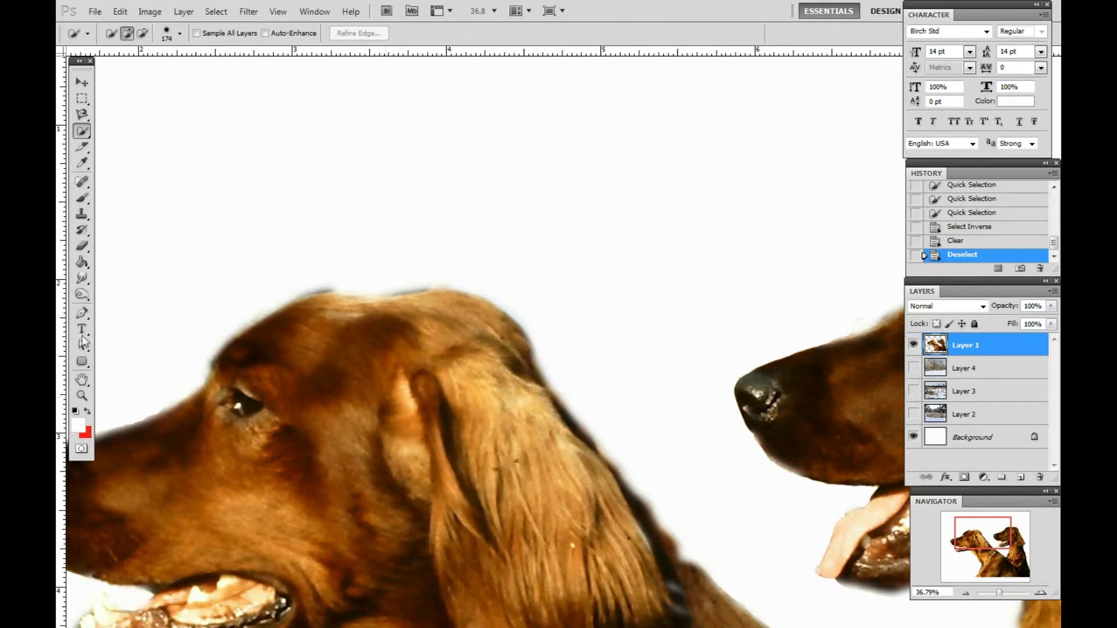
left_click(79, 250)
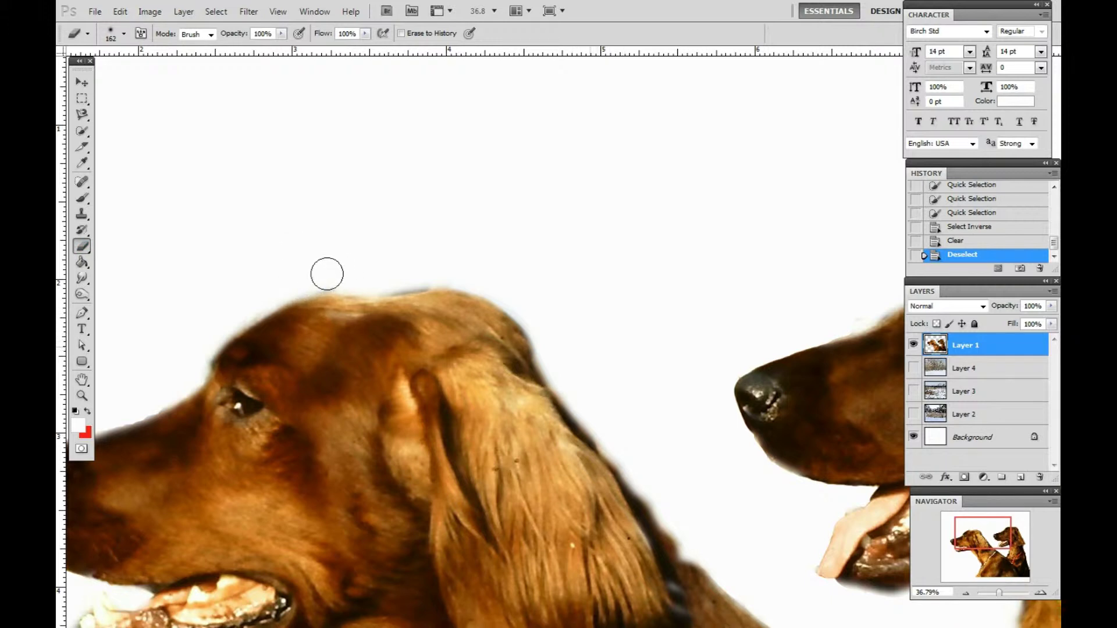
mouse_move(244, 304)
left_mouse_down()
mouse_move(421, 269)
mouse_move(382, 274)
mouse_move(511, 260)
mouse_move(533, 269)
left_mouse_up()
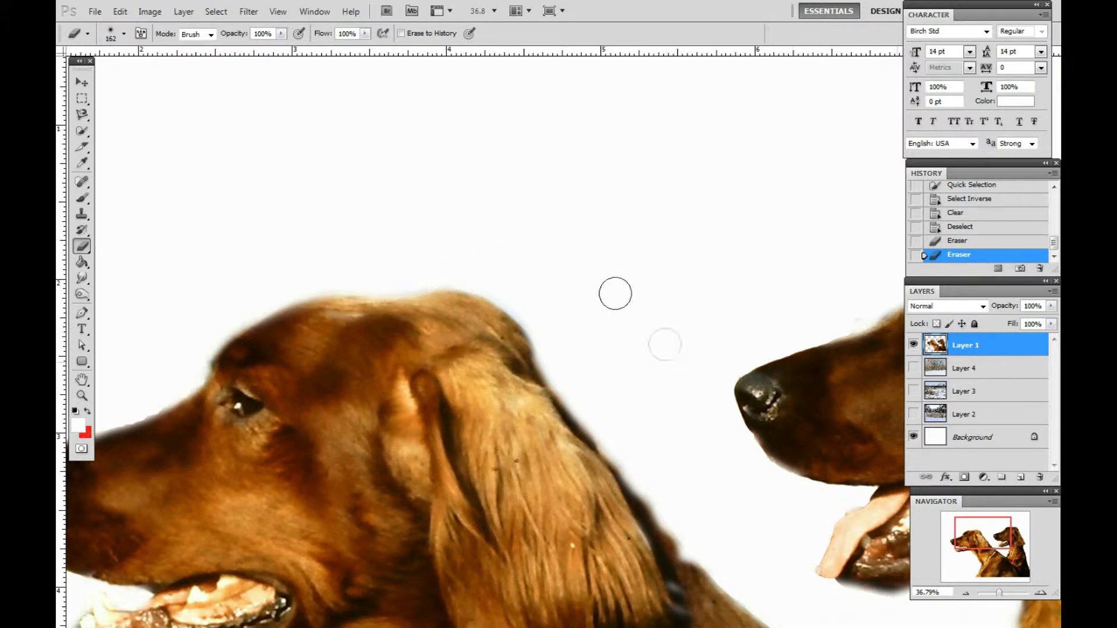
Set the eraser size to 116 px and erase the fringe above the rear dog's muzzle and forehead.
left_click(124, 34)
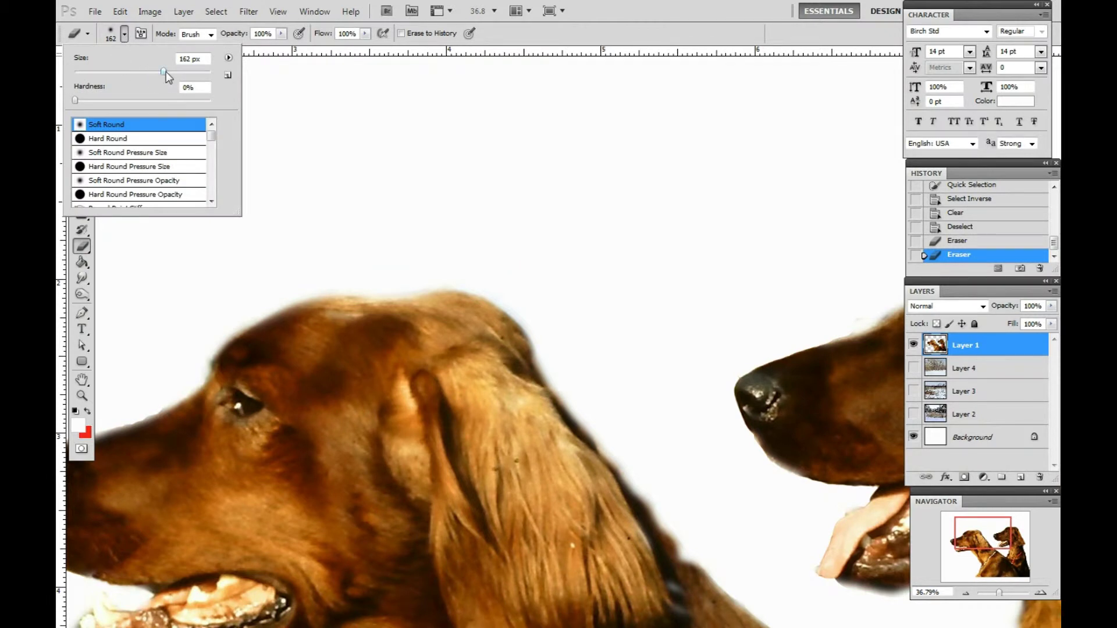
left_click_drag(162, 70, 148, 72)
left_click(996, 535)
left_click_drag(996, 535, 1013, 540)
mouse_move(640, 247)
left_mouse_down()
mouse_move(612, 259)
mouse_move(668, 232)
mouse_move(592, 270)
mouse_move(636, 245)
left_mouse_up()
mouse_move(711, 192)
left_mouse_down()
mouse_move(751, 167)
mouse_move(794, 160)
left_mouse_up()
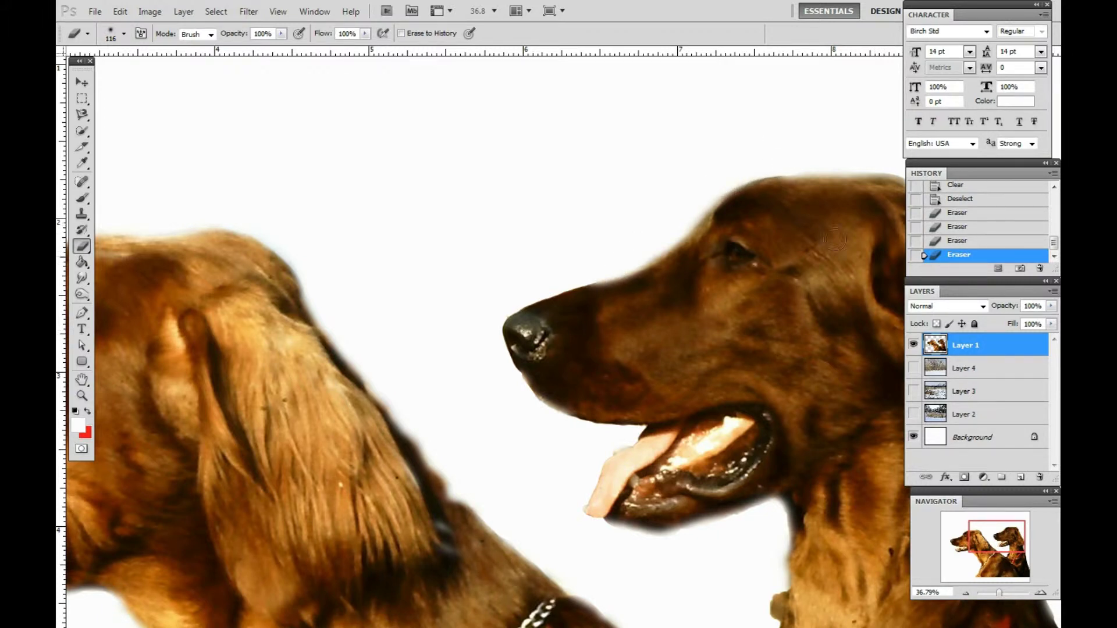
Erase the leftover background bump along the front of the rear dog's neck above the red collar.
left_click_drag(988, 541, 1024, 552)
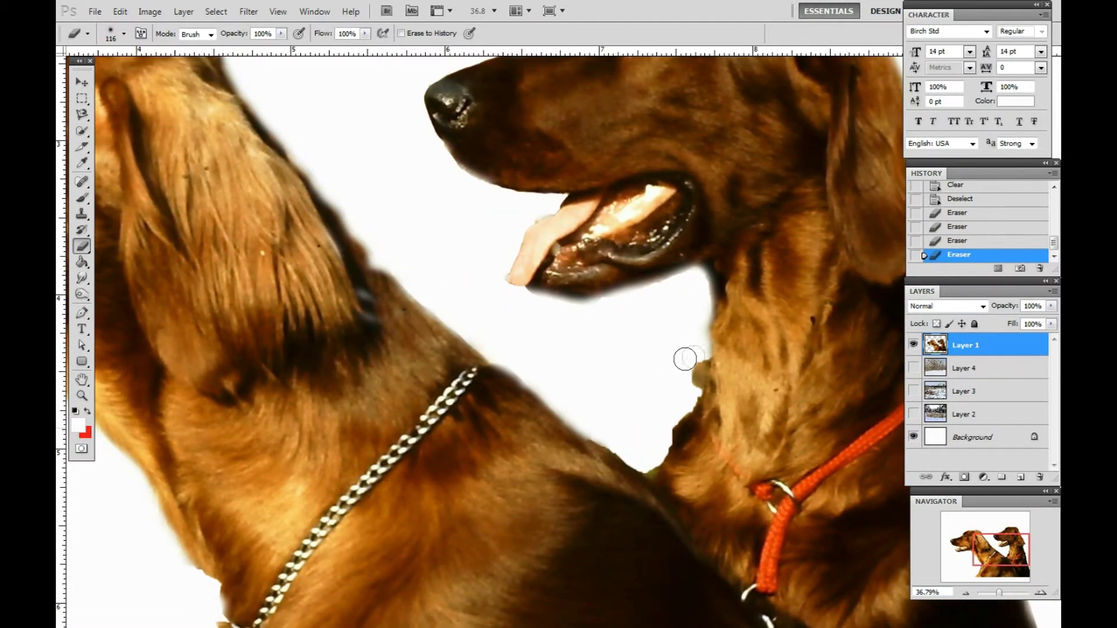
mouse_move(696, 355)
left_mouse_down()
mouse_move(693, 384)
mouse_move(695, 352)
mouse_move(696, 386)
mouse_move(658, 444)
left_mouse_up()
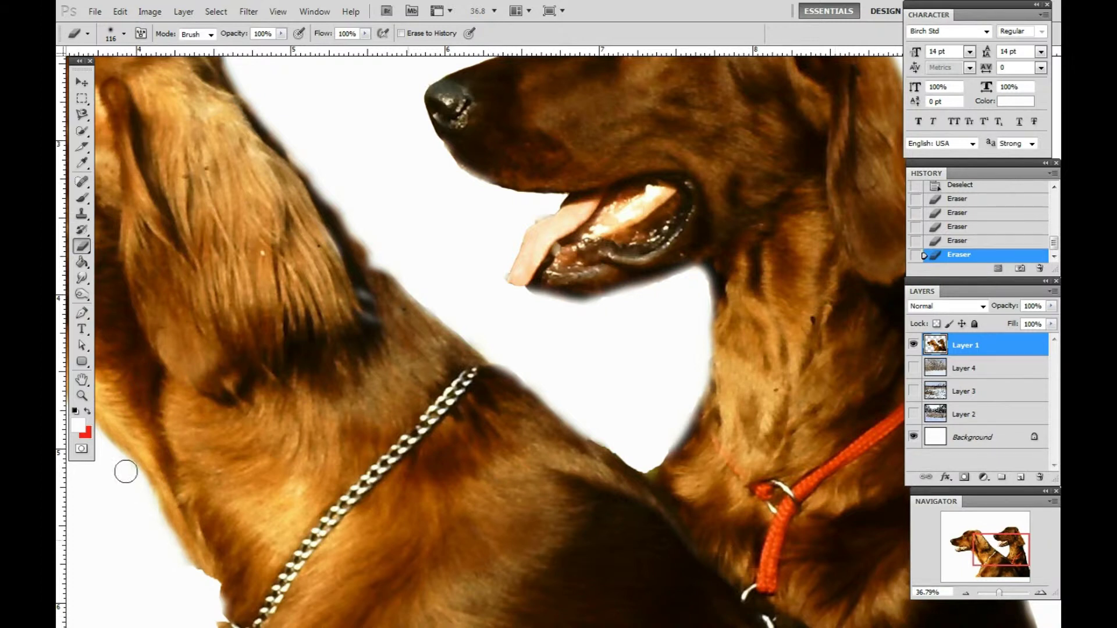
left_click(82, 450)
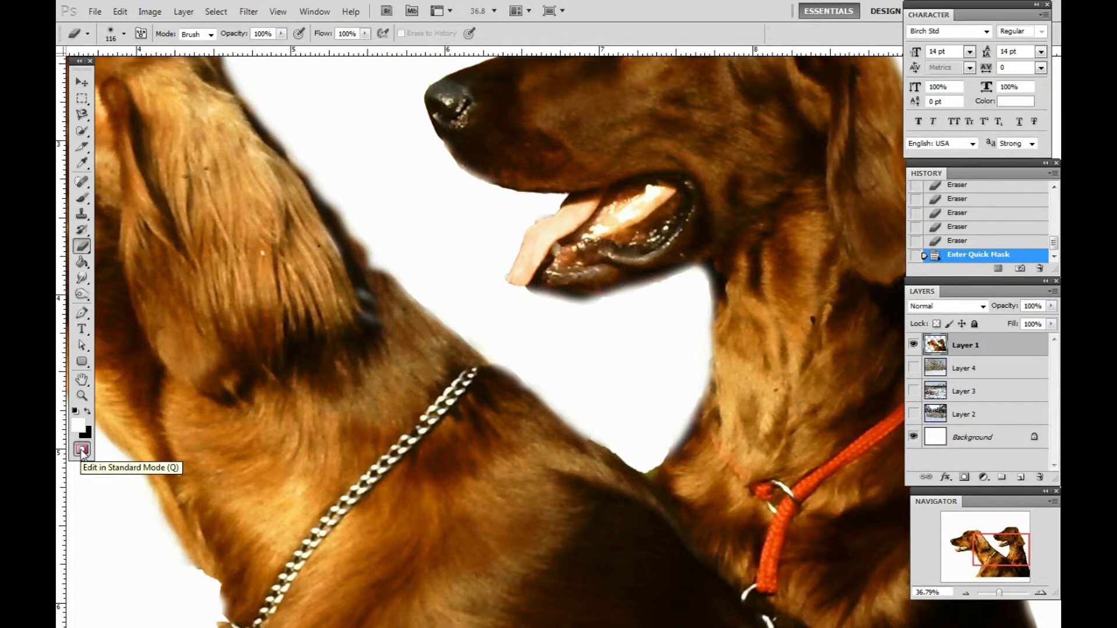
left_click(82, 450)
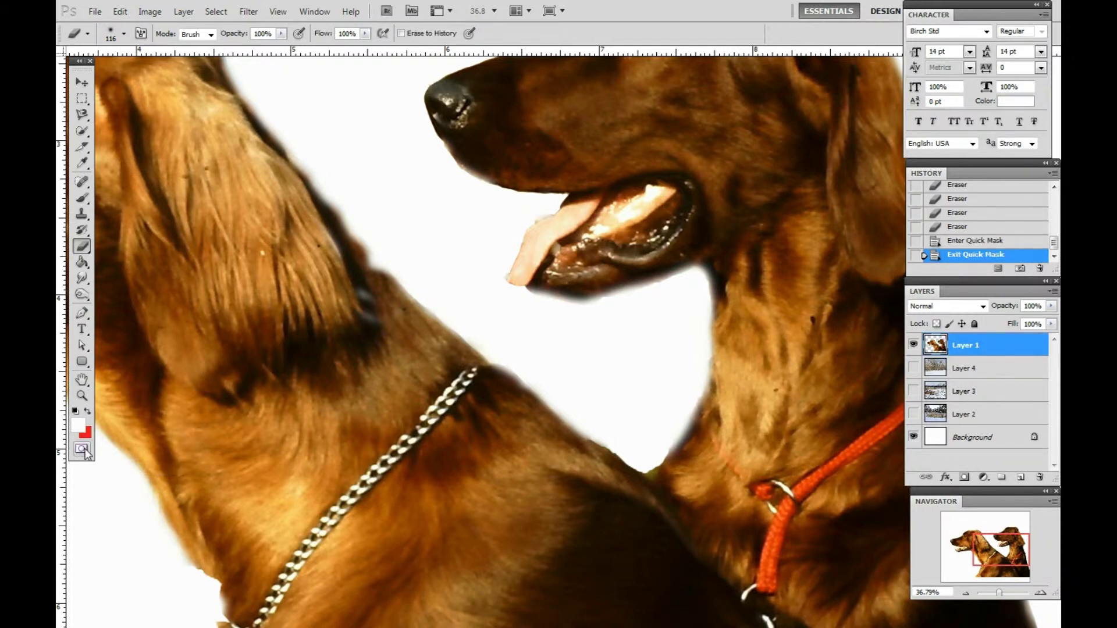
left_click(82, 450)
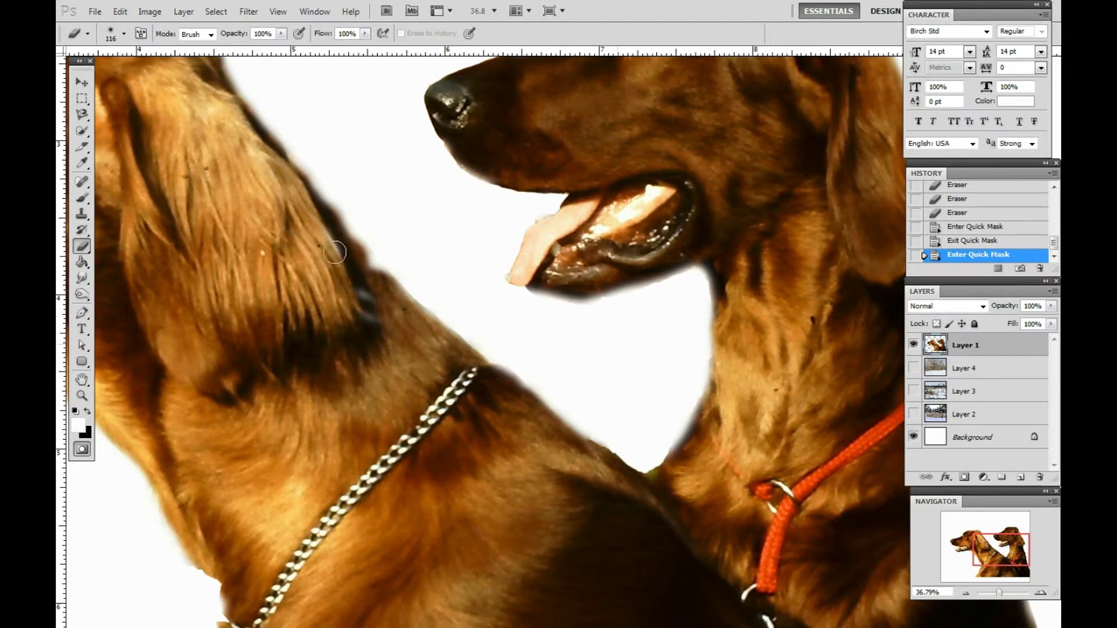
Erase the leftover fringe behind the front dog's ear and along its upper back in the gap between the dogs.
left_click(367, 267)
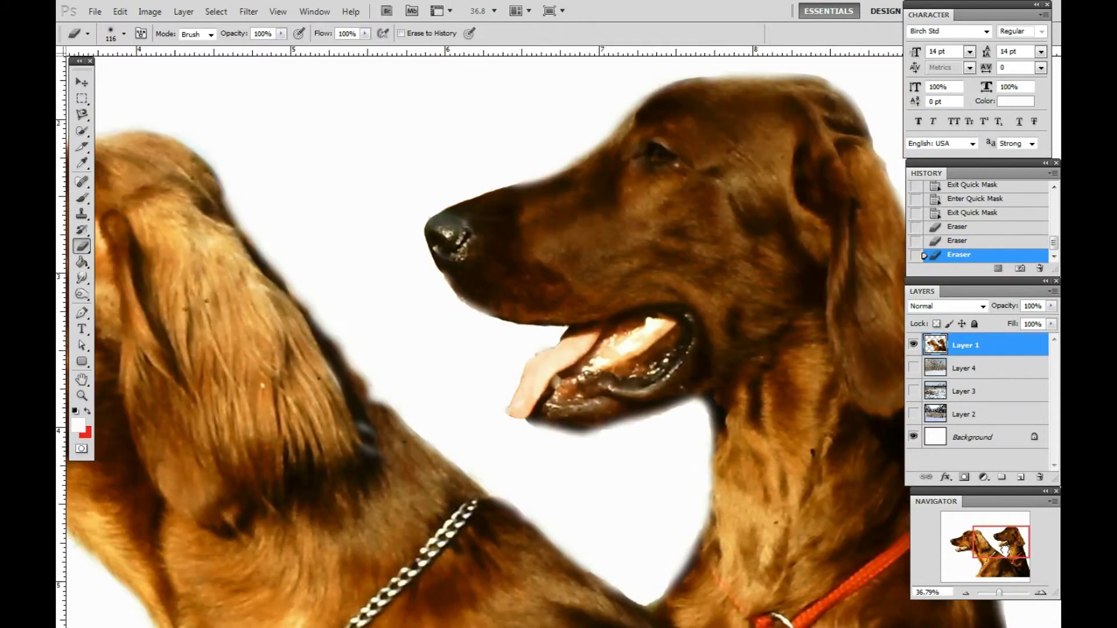
Show Layer 4, the snowy field with bare trees, behind the cut-out dogs.
mouse_move(1006, 550)
left_mouse_down()
mouse_move(1024, 576)
mouse_move(1002, 550)
left_mouse_up()
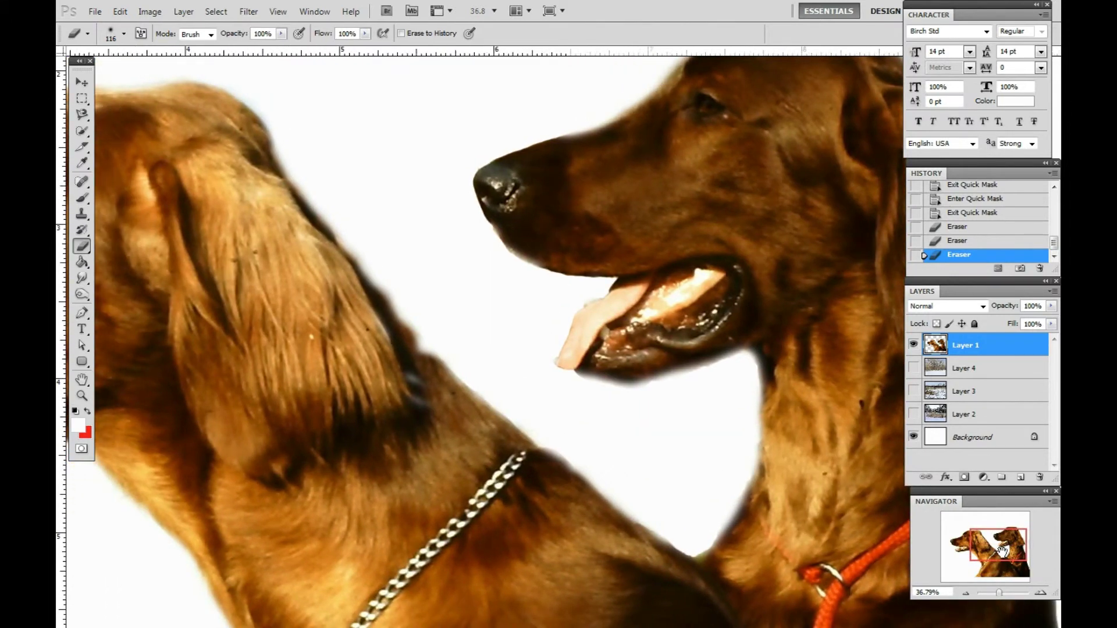
left_click(914, 369)
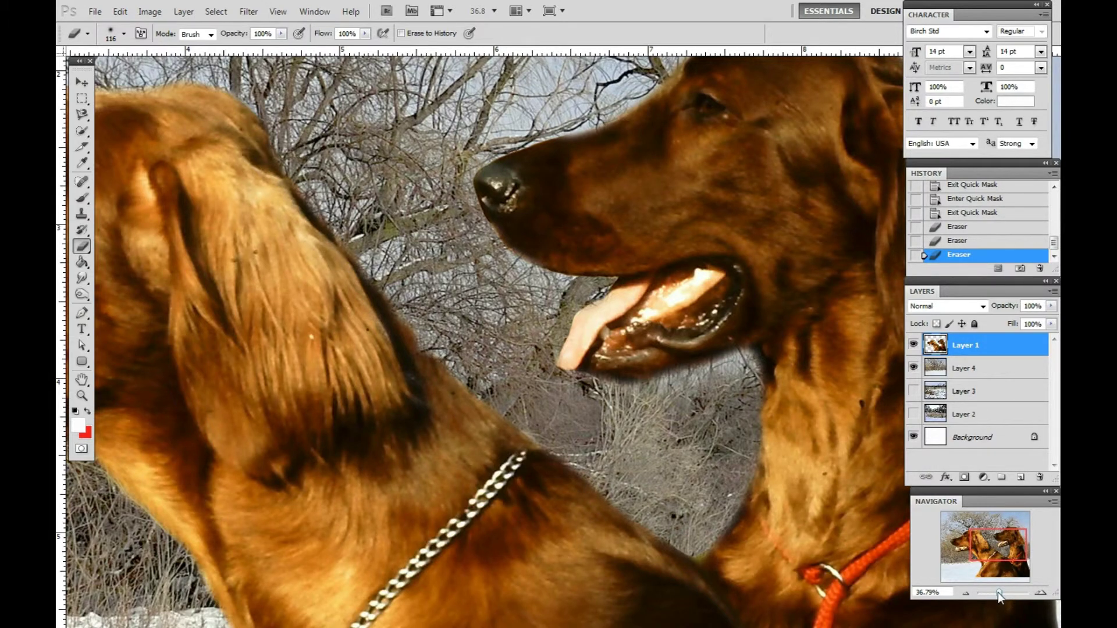
left_click_drag(998, 593, 997, 594)
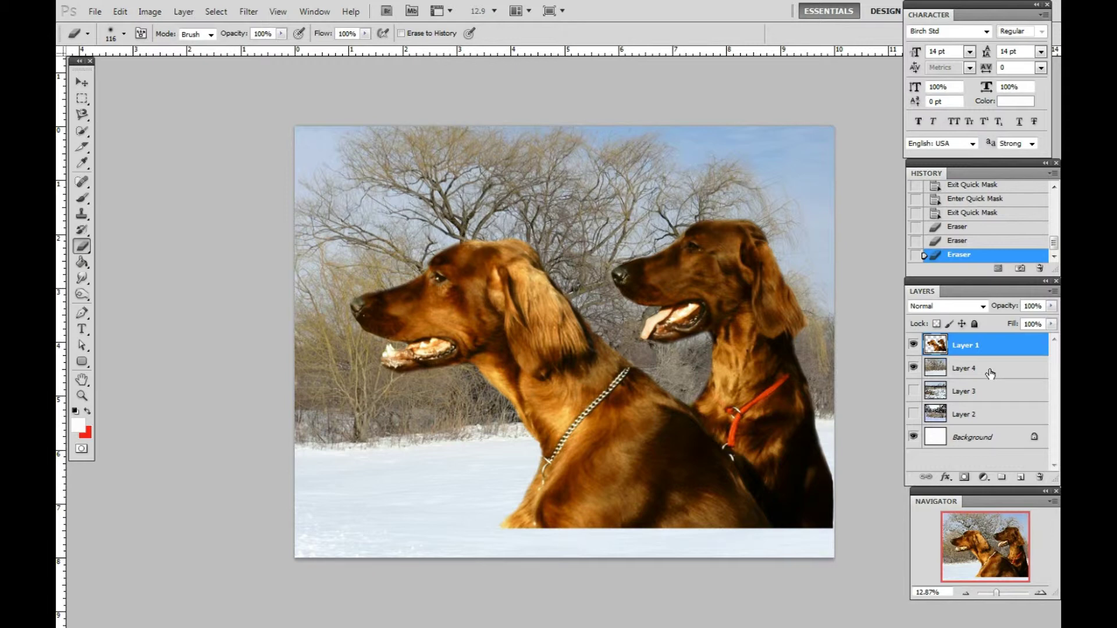
Hide Layer 4, preview Layer 3 behind the dogs, and show only Layer 2 with the snowy evergreens as the background scene.
left_click(913, 368)
left_click(913, 392)
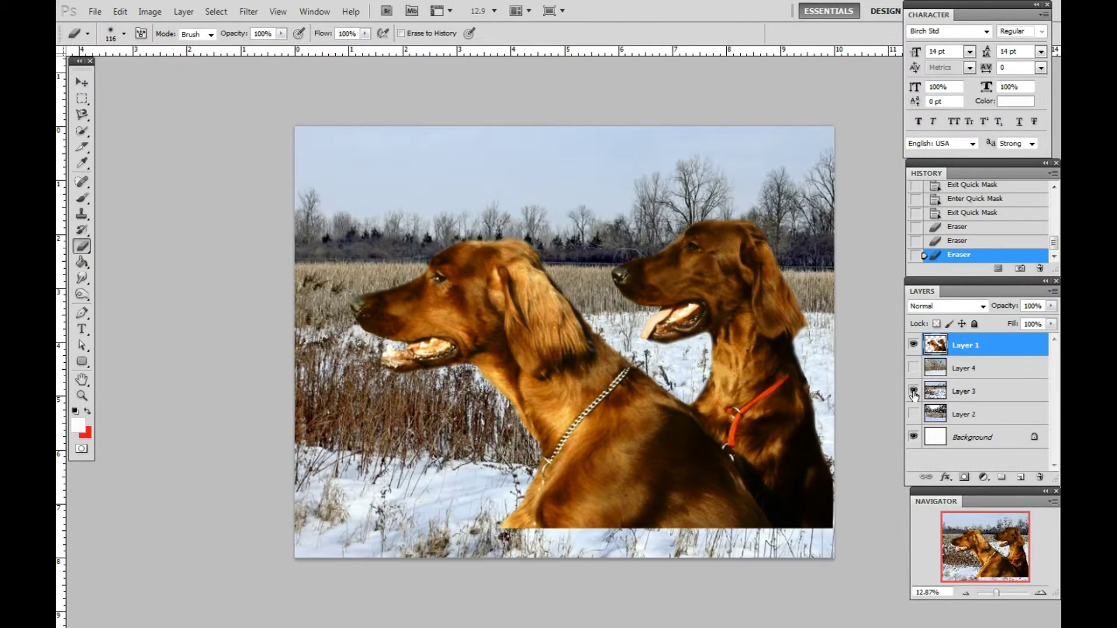
left_click(914, 391)
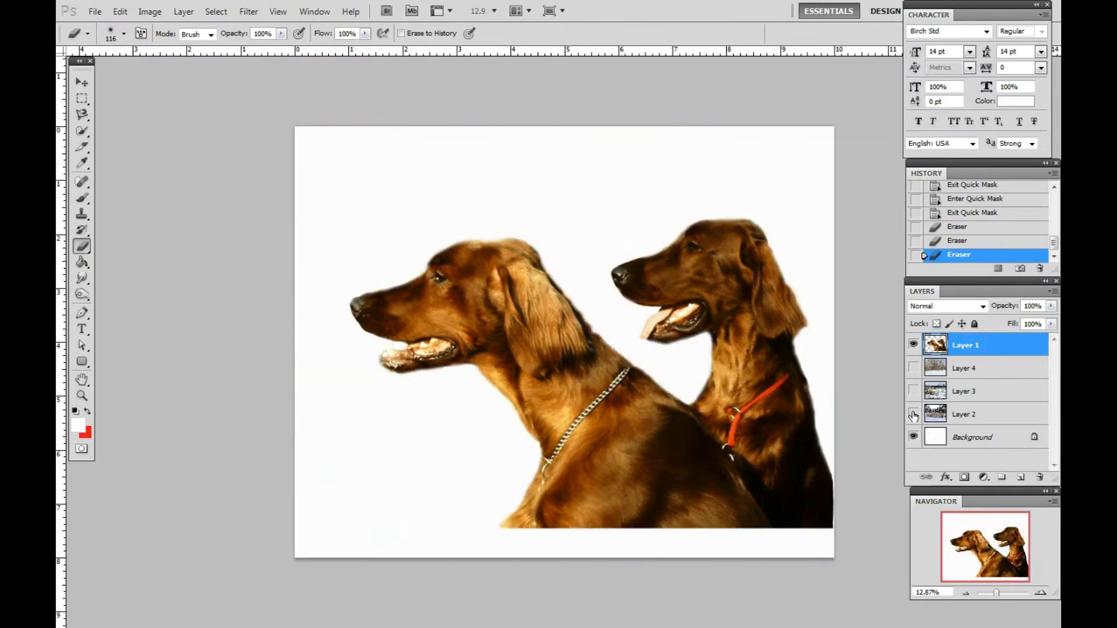
left_click(914, 415)
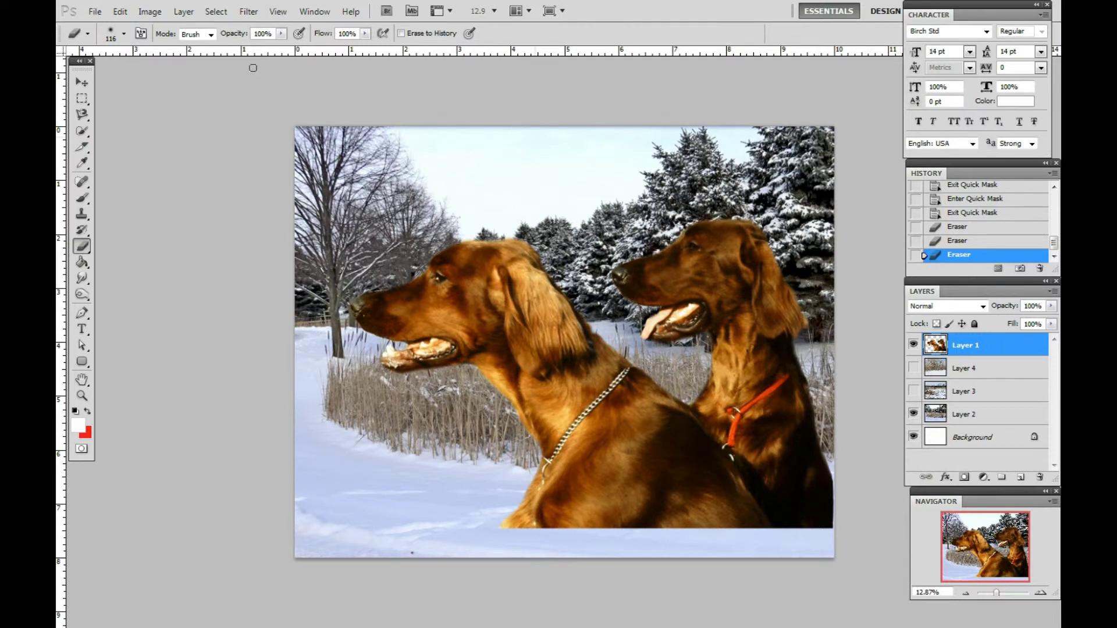
Darken the dogs on Layer 1 with an Exposure adjustment, setting the exposure to -0.68.
left_click(150, 12)
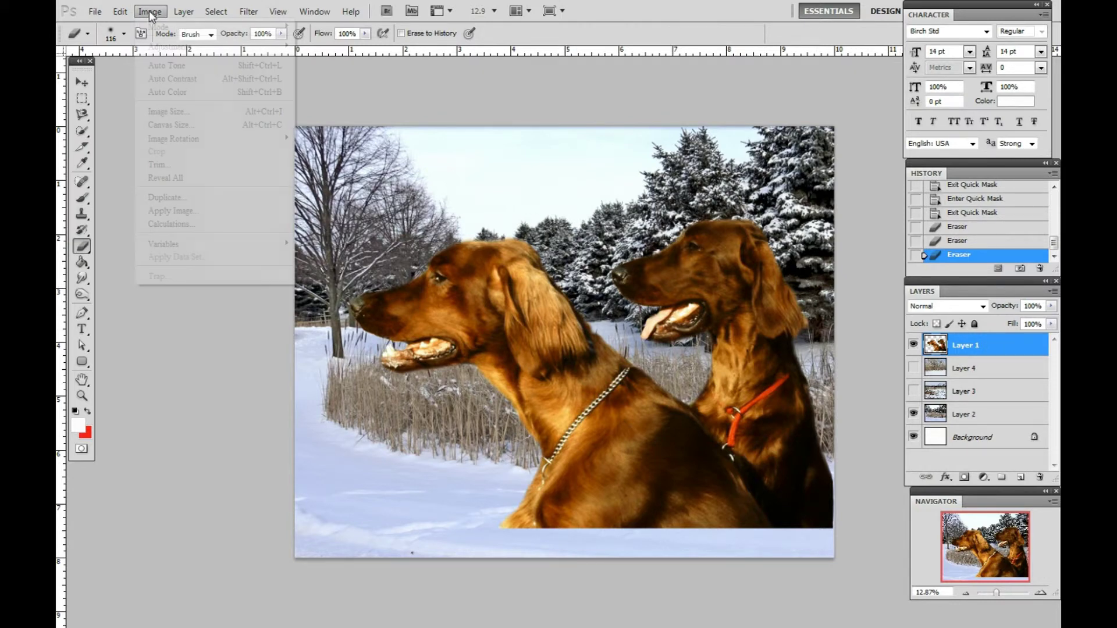
mouse_move(175, 48)
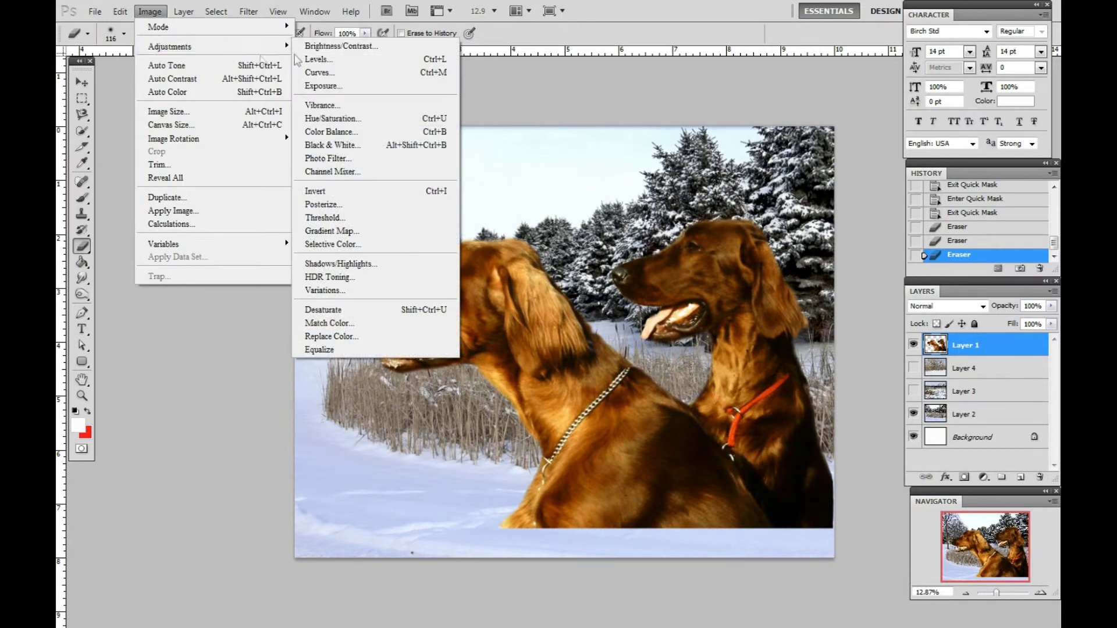
left_click(352, 87)
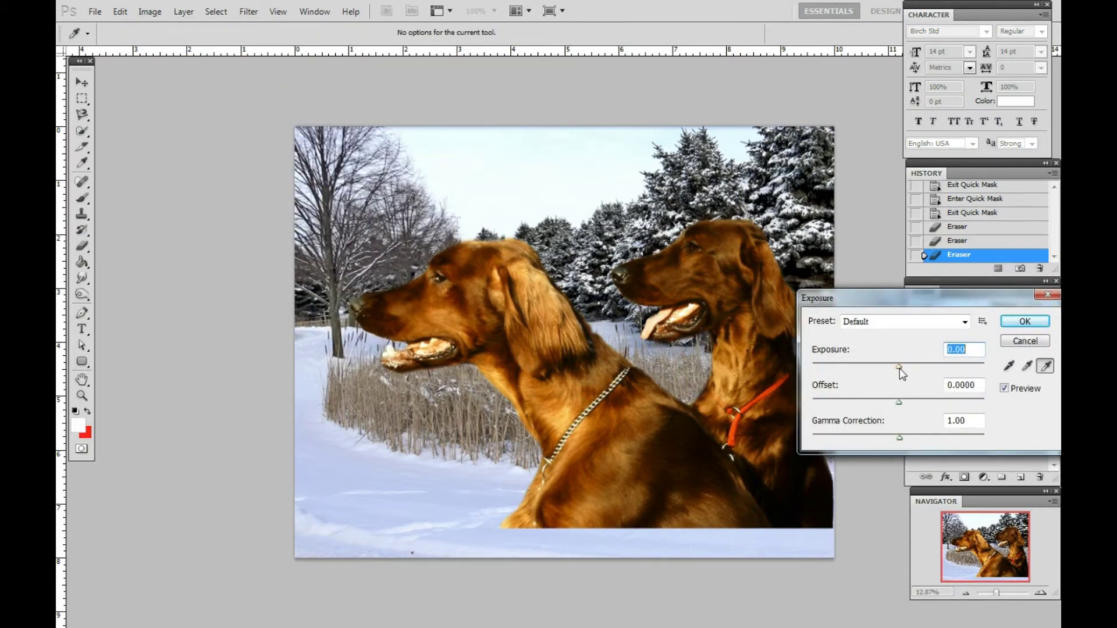
left_click_drag(899, 367, 883, 368)
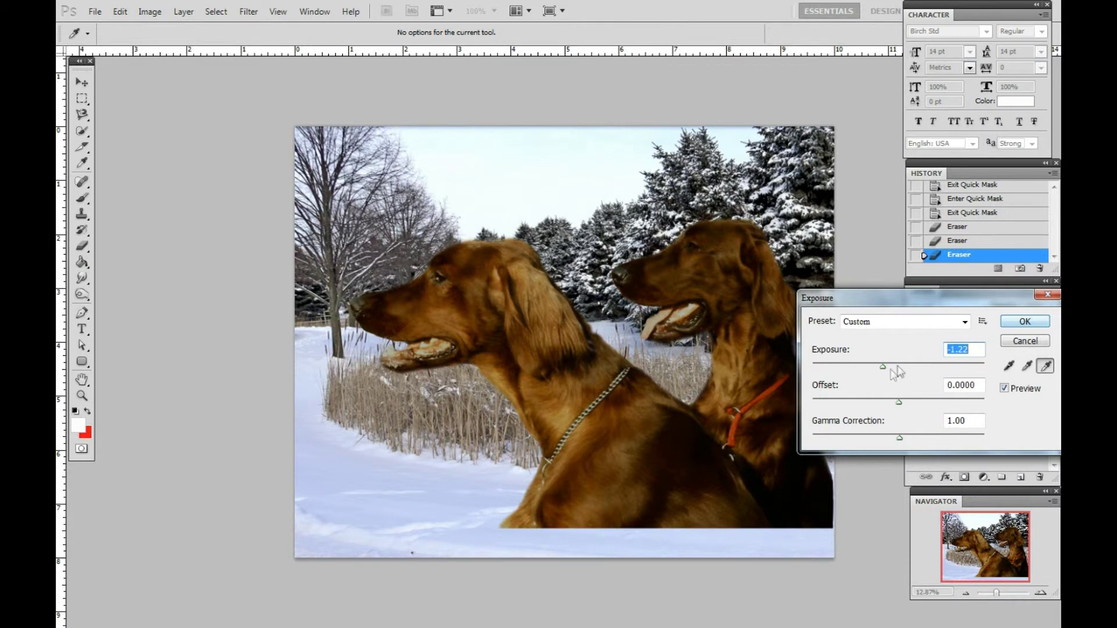
mouse_move(883, 369)
left_mouse_down()
mouse_move(902, 369)
mouse_move(890, 369)
left_mouse_up()
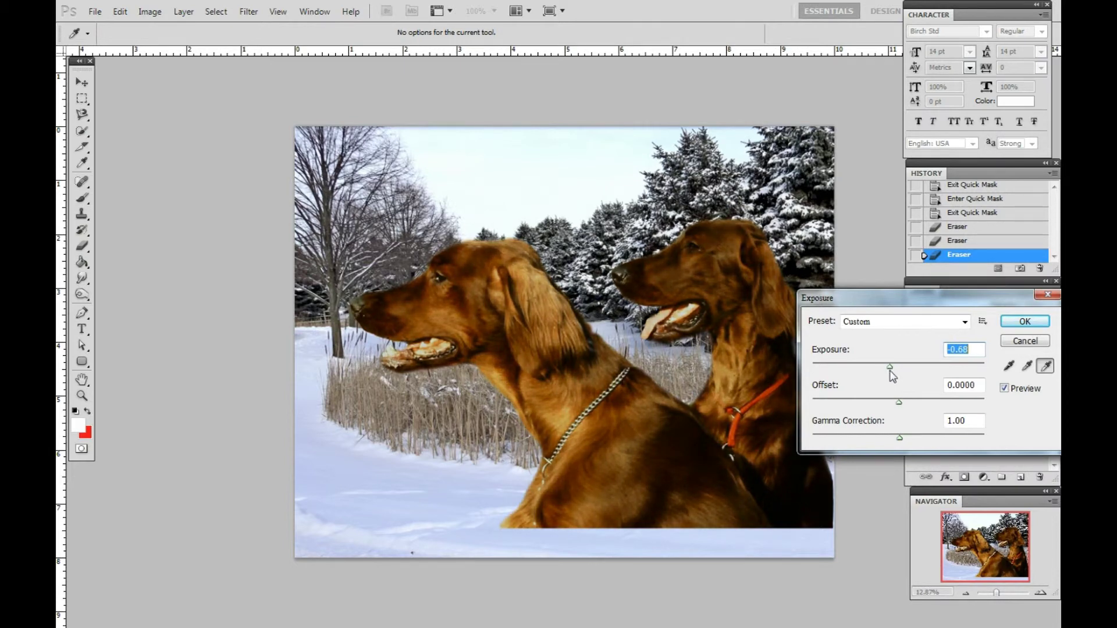
left_click(1039, 324)
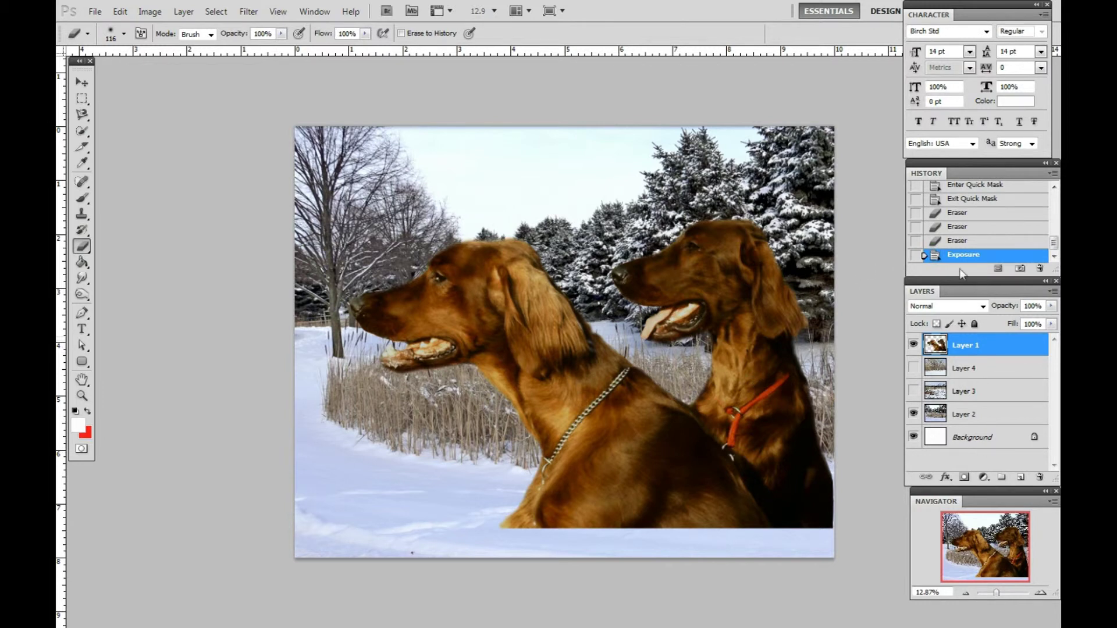
Raise the saturation of the Layer 2 winter background to +53 with a Hue/Saturation adjustment.
left_click(993, 418)
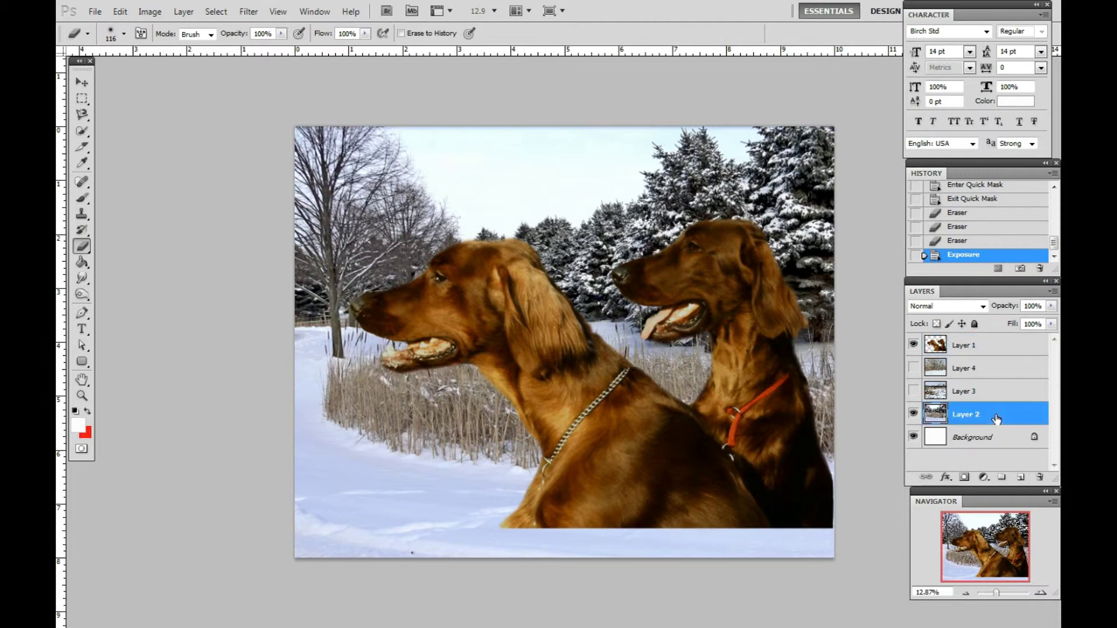
left_click(149, 11)
mouse_move(288, 47)
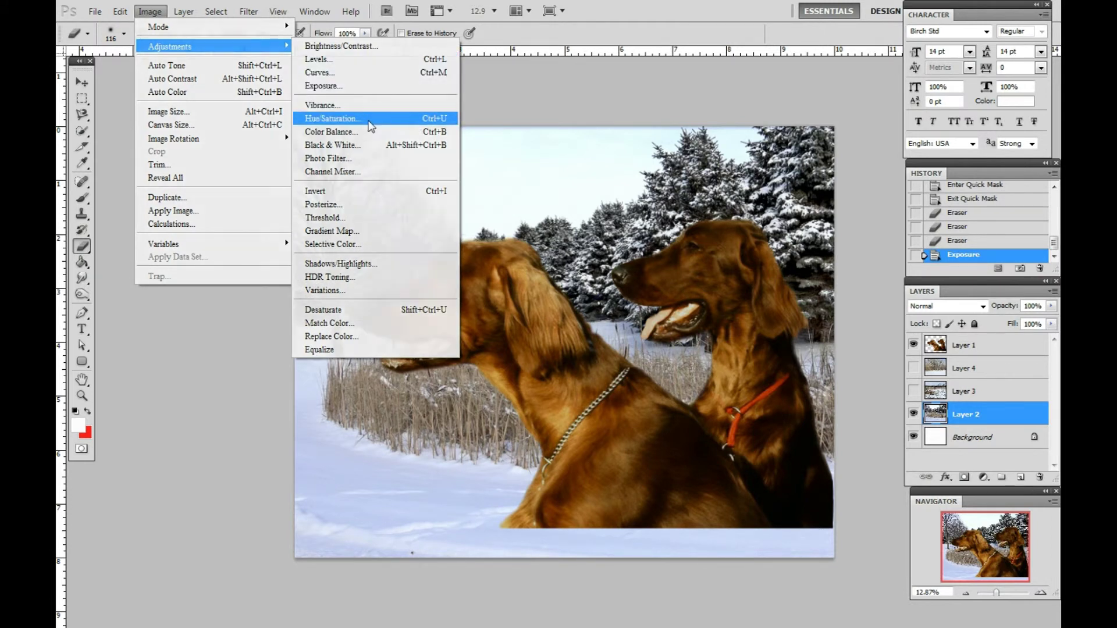
left_click(369, 122)
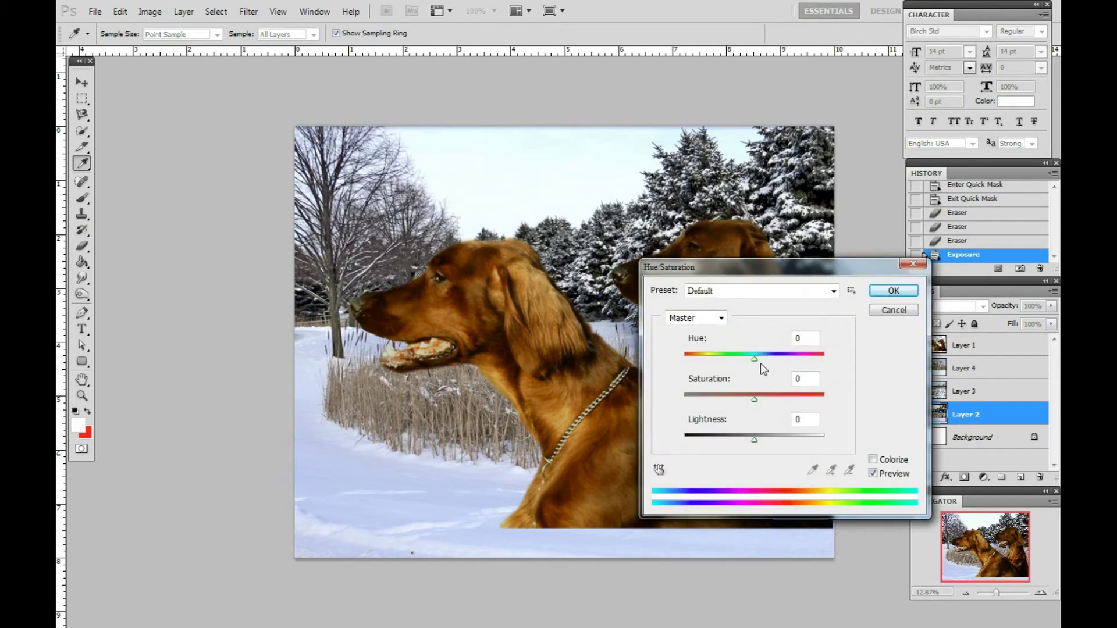
left_click_drag(755, 400, 793, 402)
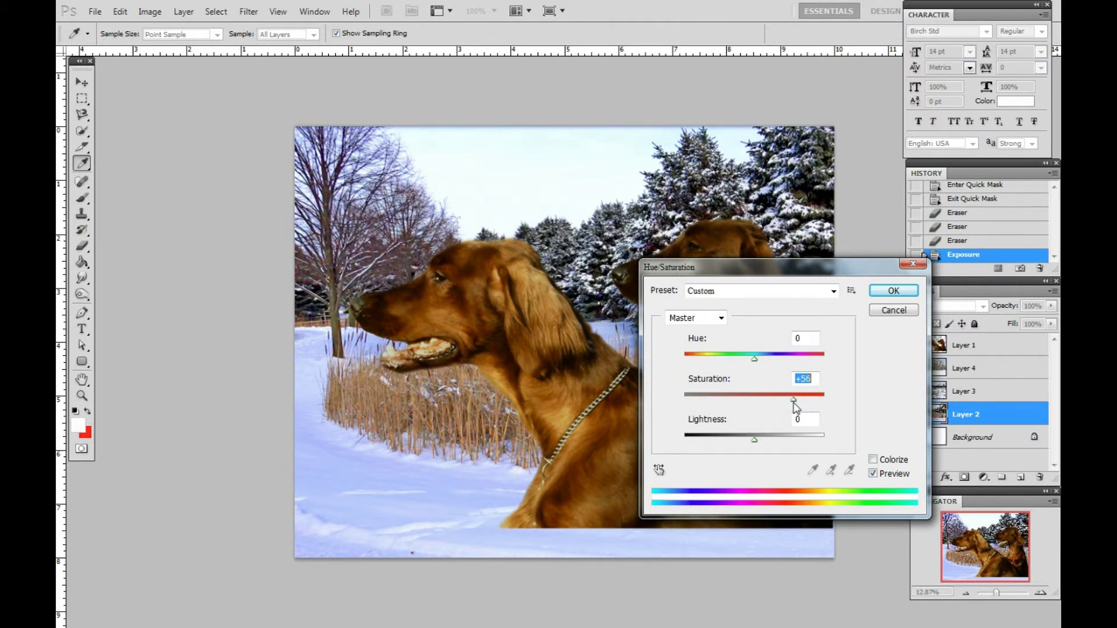
left_click_drag(795, 406, 792, 403)
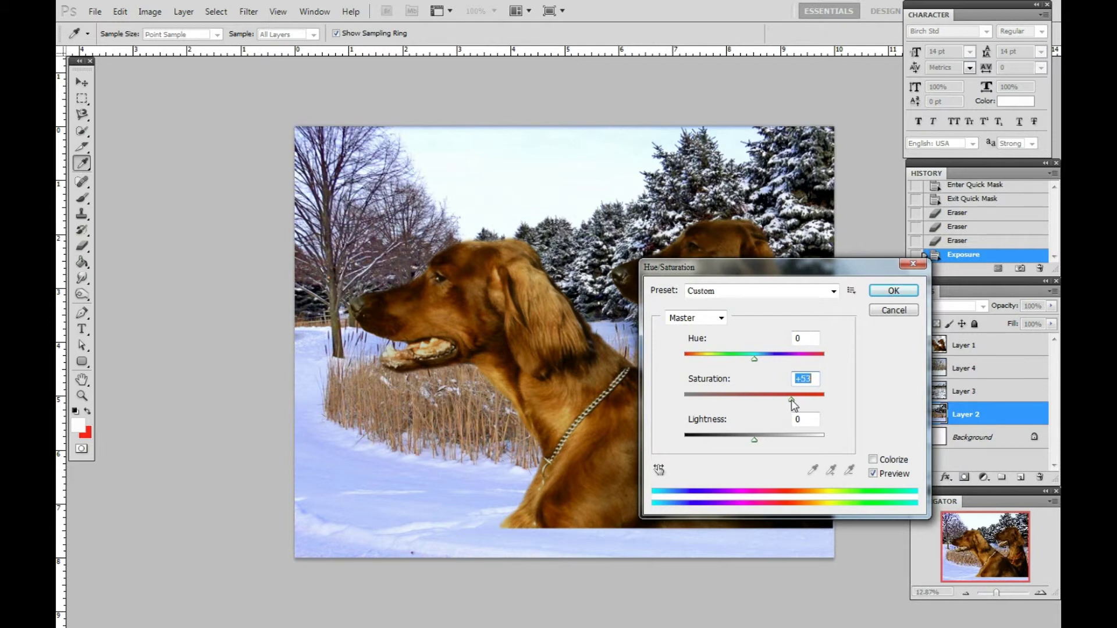
left_click(894, 291)
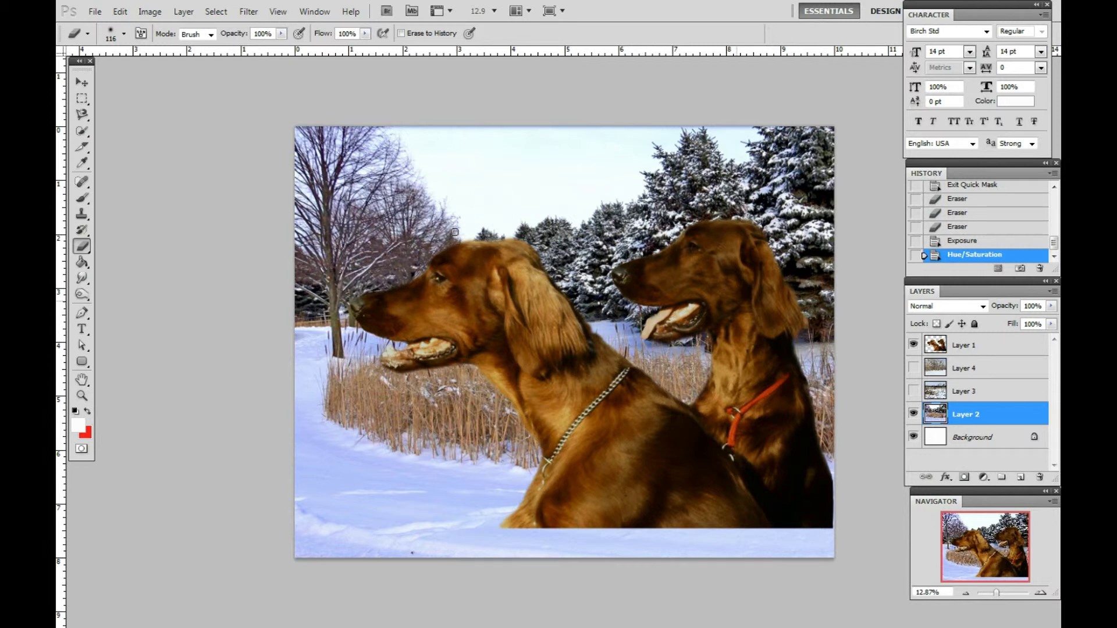
Free Transform the dogs on Layer 1 proportionally to 75% and move them into the lower-right corner of the picture.
left_click(998, 354)
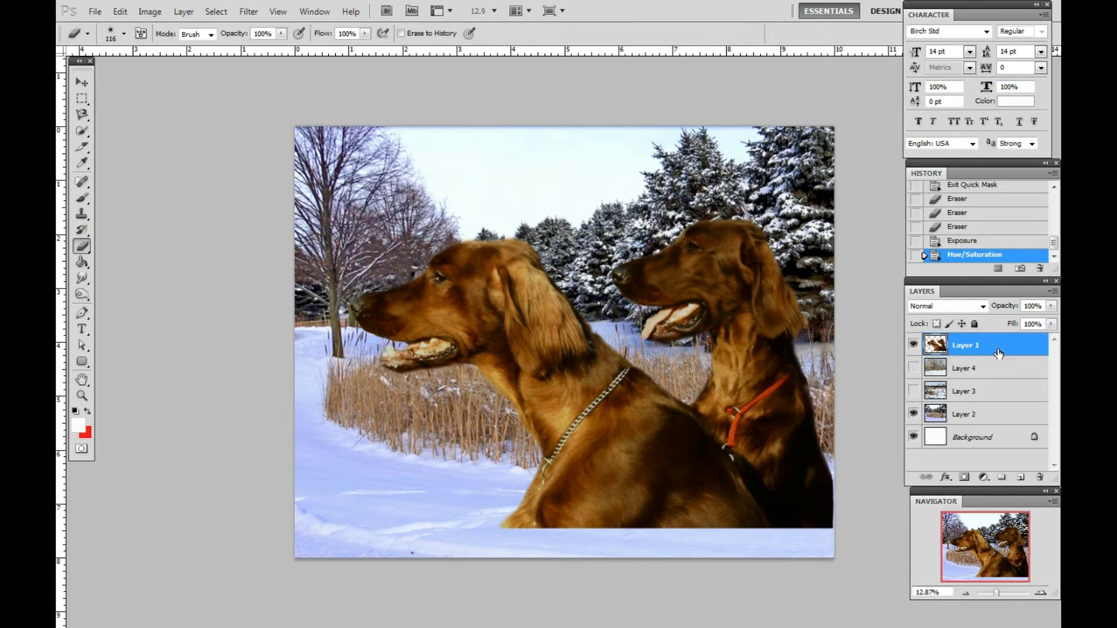
left_click(147, 13)
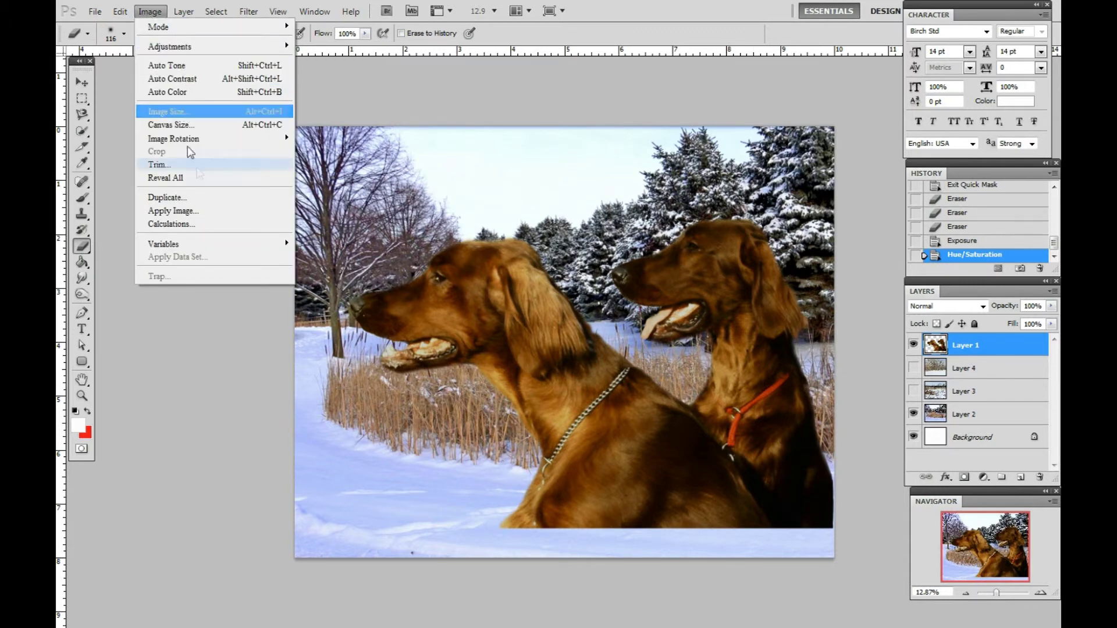
mouse_move(121, 13)
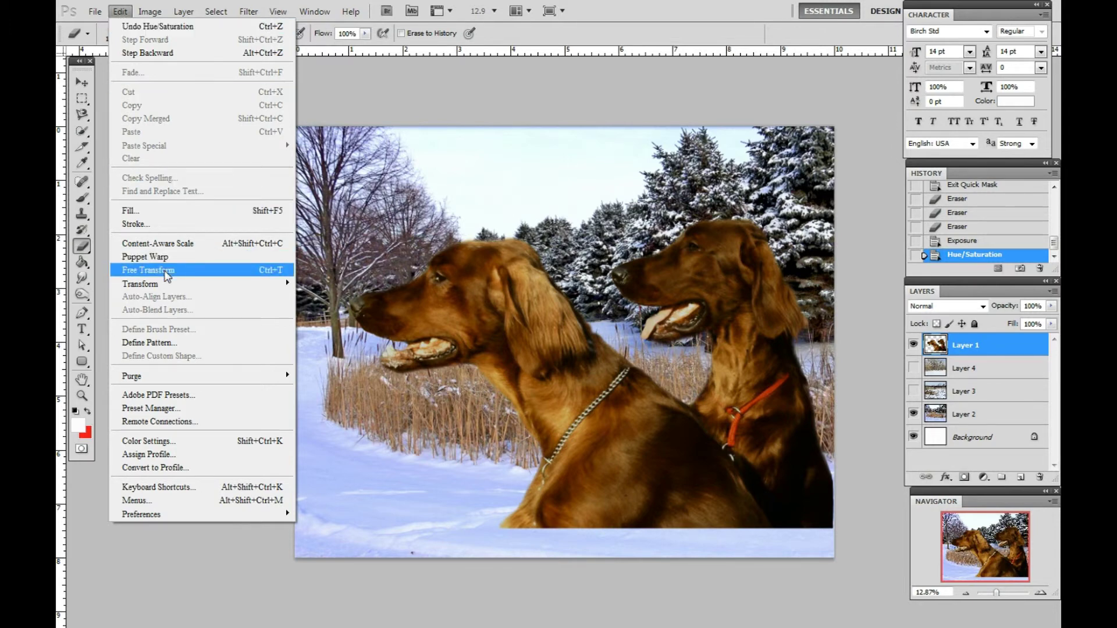
left_click(167, 276)
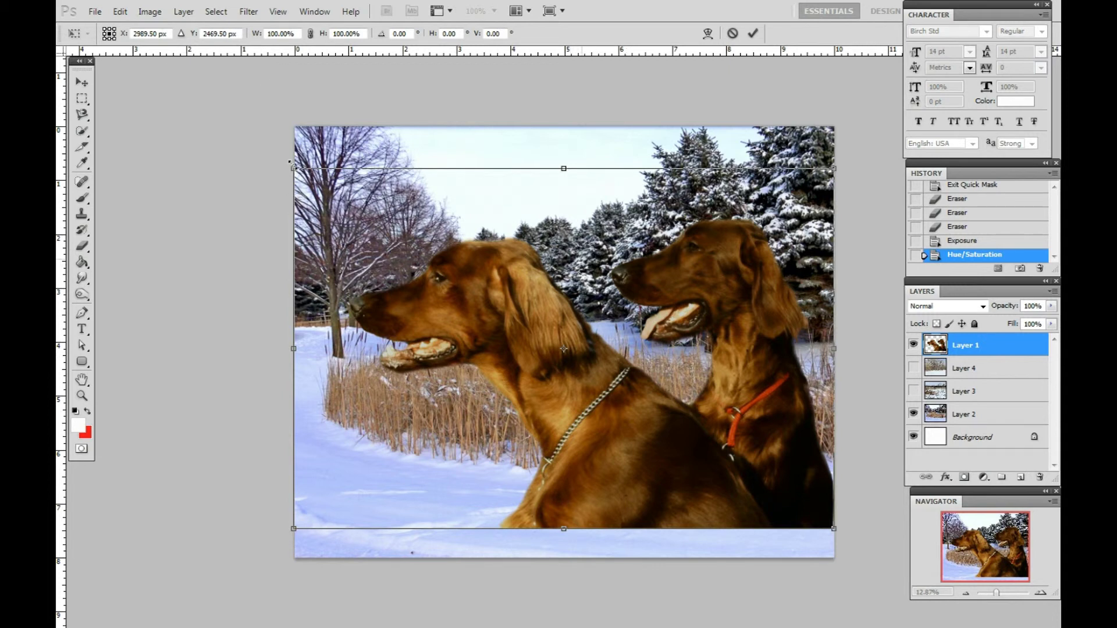
left_click(311, 33)
left_click(344, 33)
type("75")
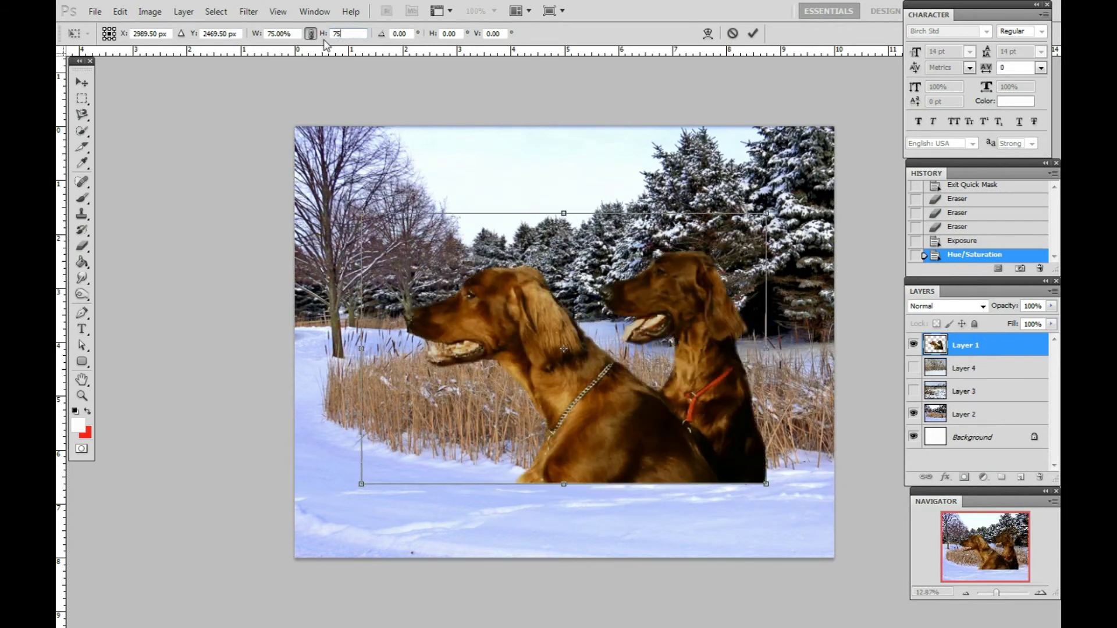
key("Return")
left_click_drag(640, 401, 700, 460)
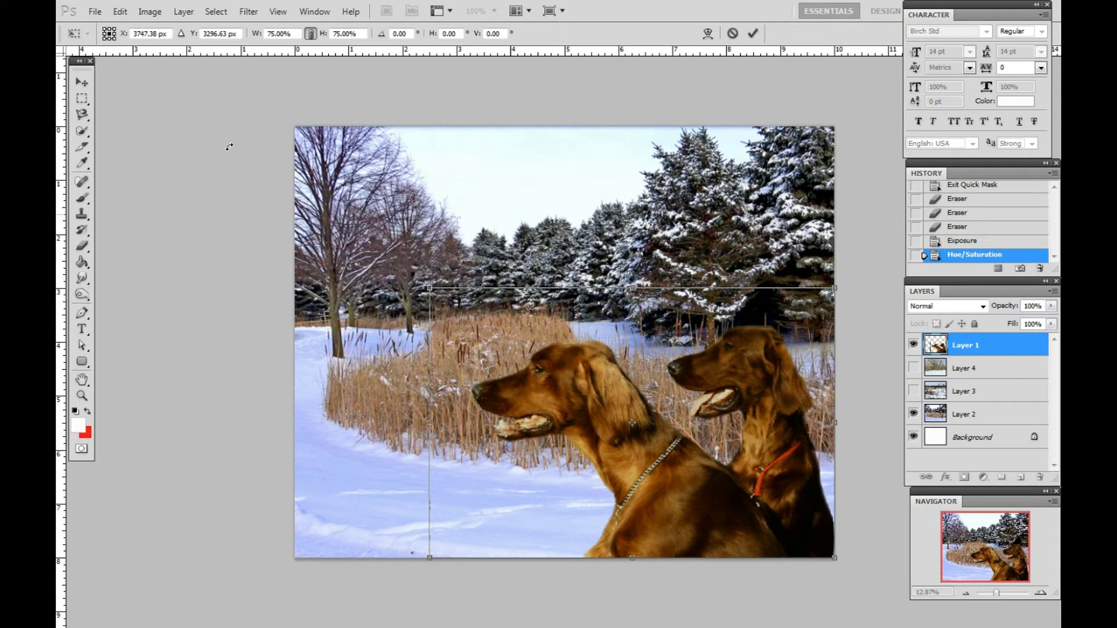
key("e")
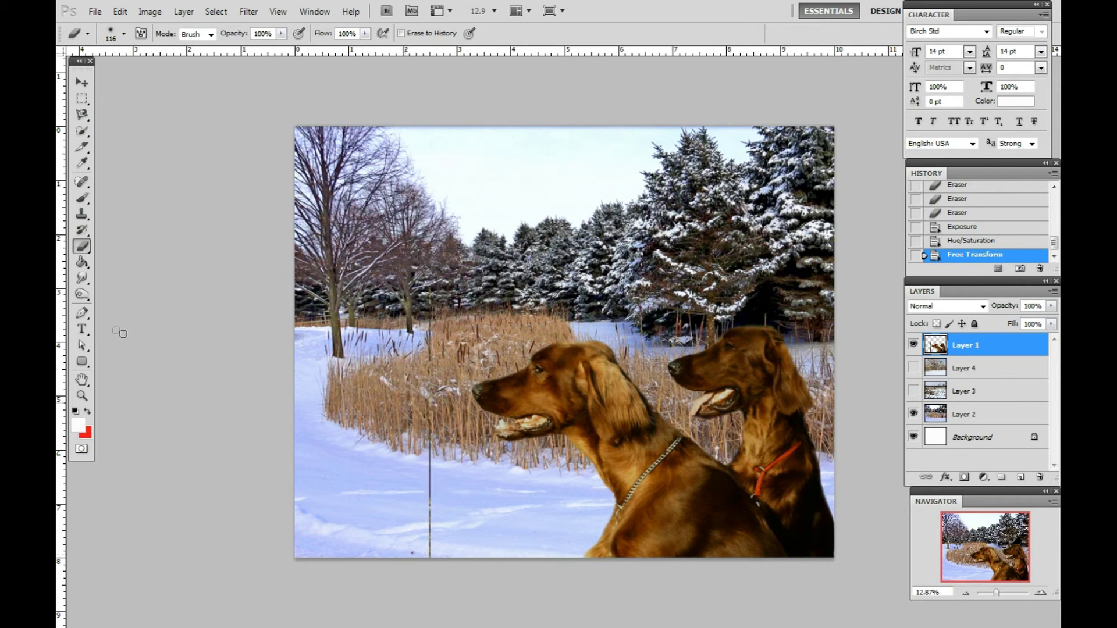
Select the stray vertical line in front of the dogs on Layer 1 with a rectangular marquee, delete it, and deselect.
left_click(83, 101)
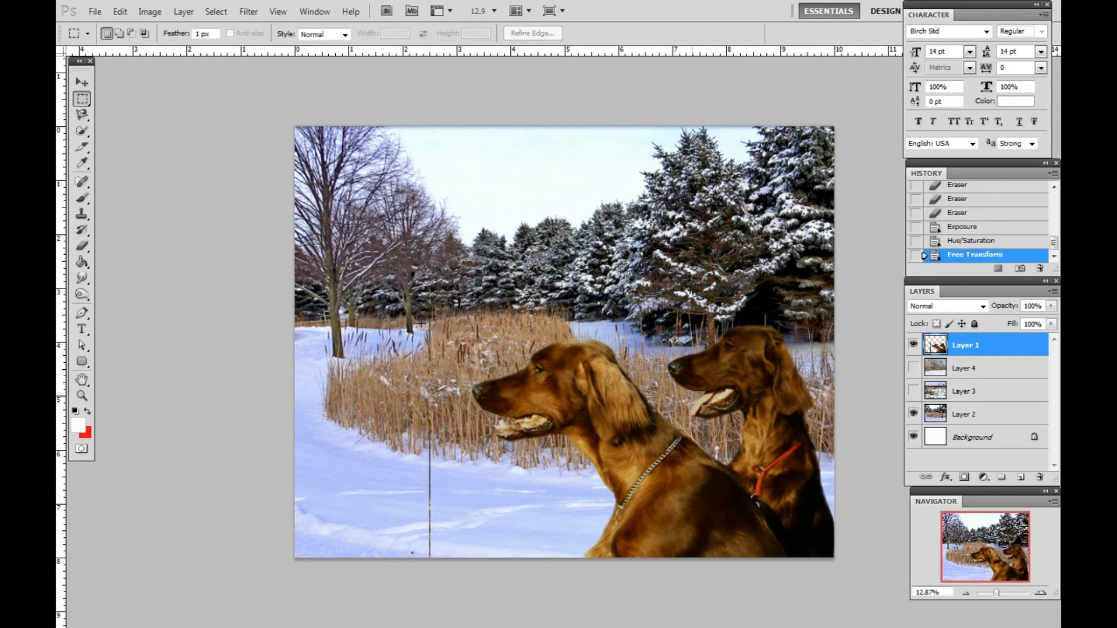
left_click_drag(413, 540, 465, 582)
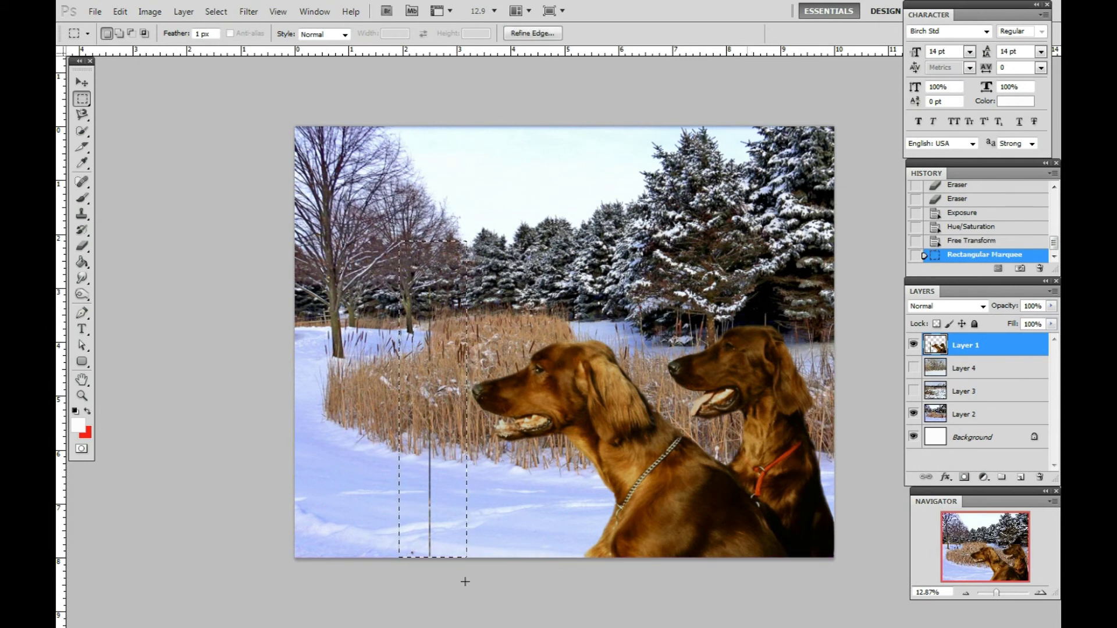
key("Delete")
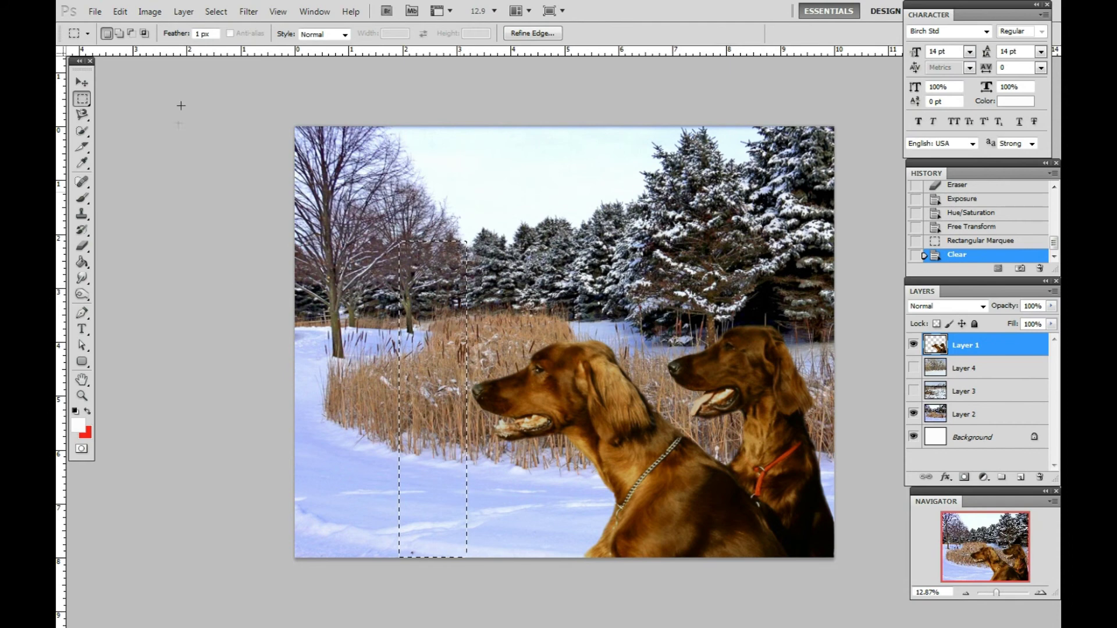
left_click(216, 11)
left_click(233, 41)
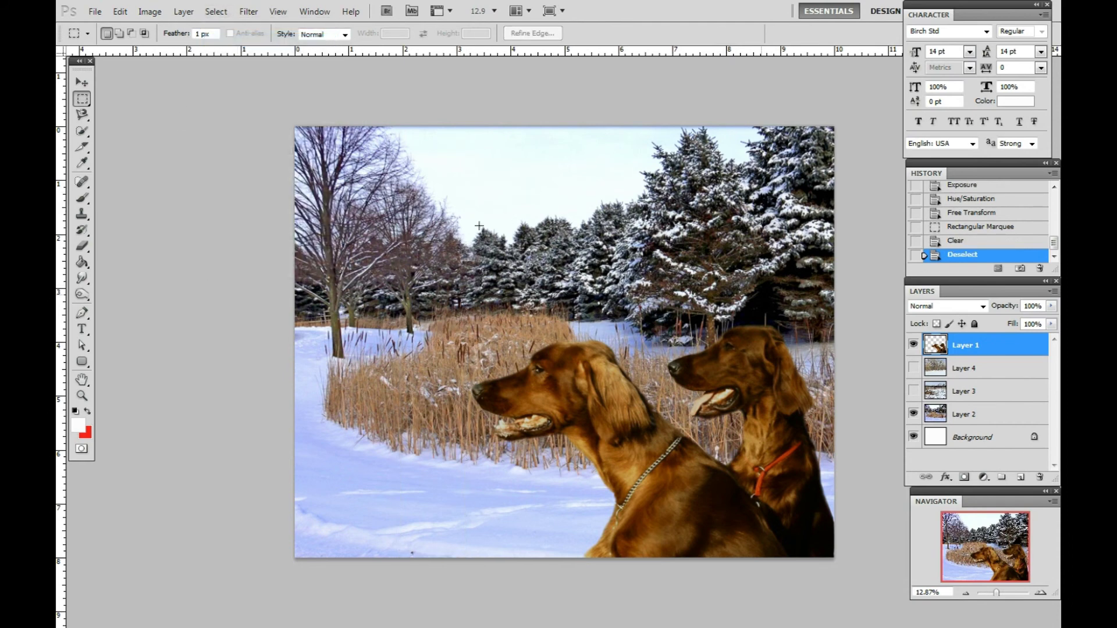